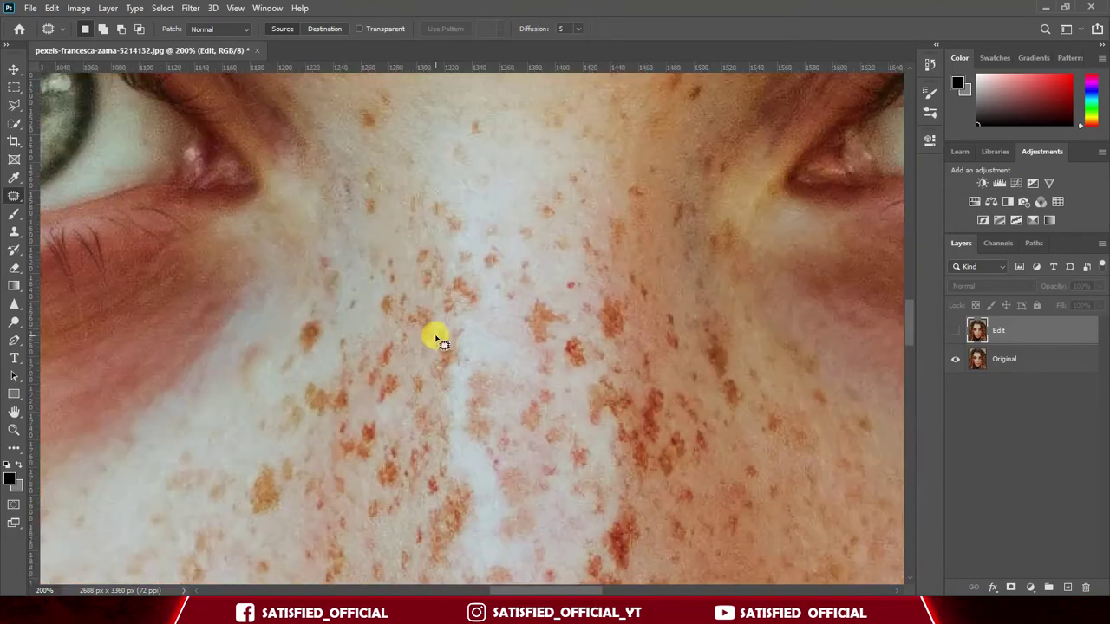
# Make the Edit layer visible and clear any active selection on the portrait.
pyautogui.hotkey('ctrl', '-')
pyautogui.moveTo(477, 210)
pyautogui.mouseDown()
pyautogui.moveTo(533, 366)
pyautogui.moveTo(486, 368)
pyautogui.moveTo(485, 342)
pyautogui.mouseUp()
pyautogui.click(535, 231)
pyautogui.click(954, 330)
pyautogui.hotkey('ctrl', 'd')
# Patch the small freckles on the upper bridge of the nose between the eyes with clean nearby skin.
pyautogui.moveTo(485, 412); pyautogui.dragTo(499, 386)
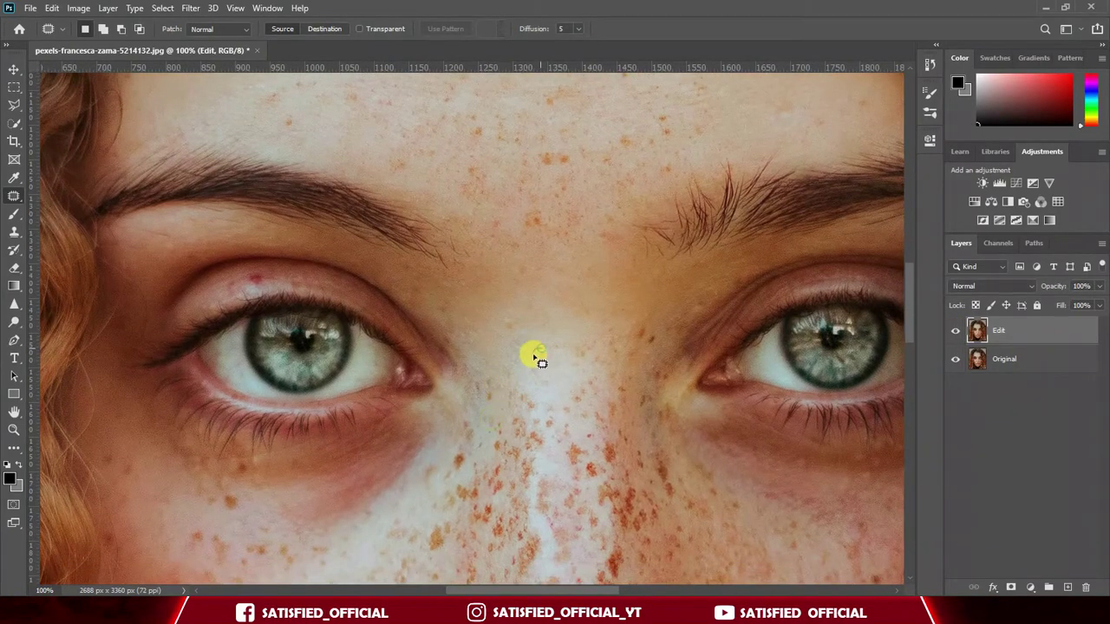
pyautogui.click(534, 361)
pyautogui.moveTo(553, 375); pyautogui.dragTo(544, 379)
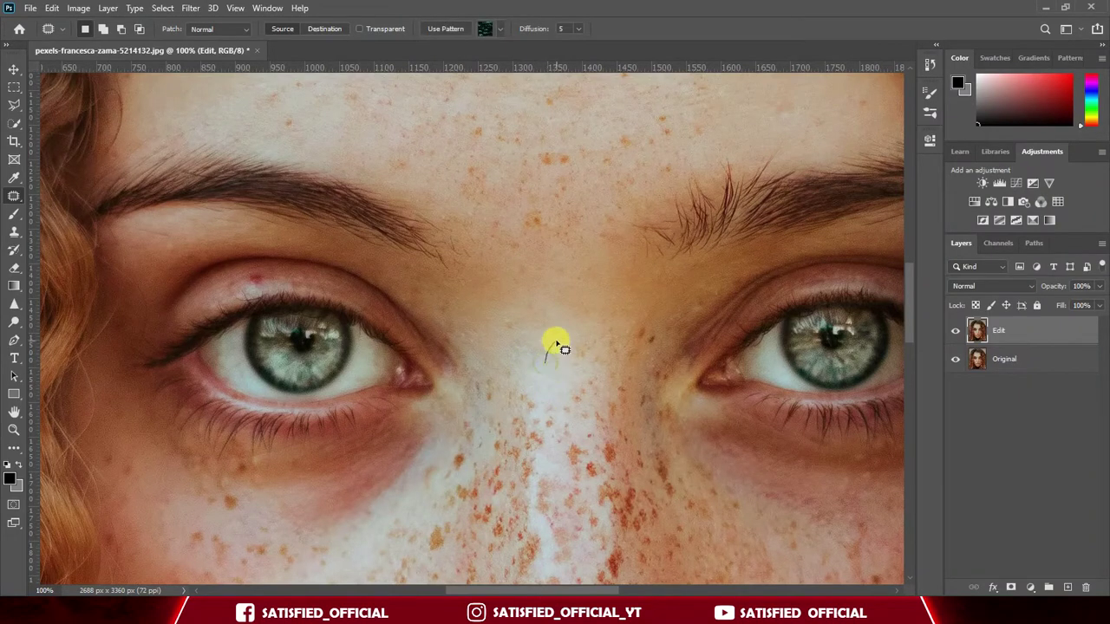
pyautogui.hotkey('ctrl', 'd')
pyautogui.hscroll(1, 519, 380)
pyautogui.hscroll(-1, 575, 325)
pyautogui.scroll(-1, 574, 324)
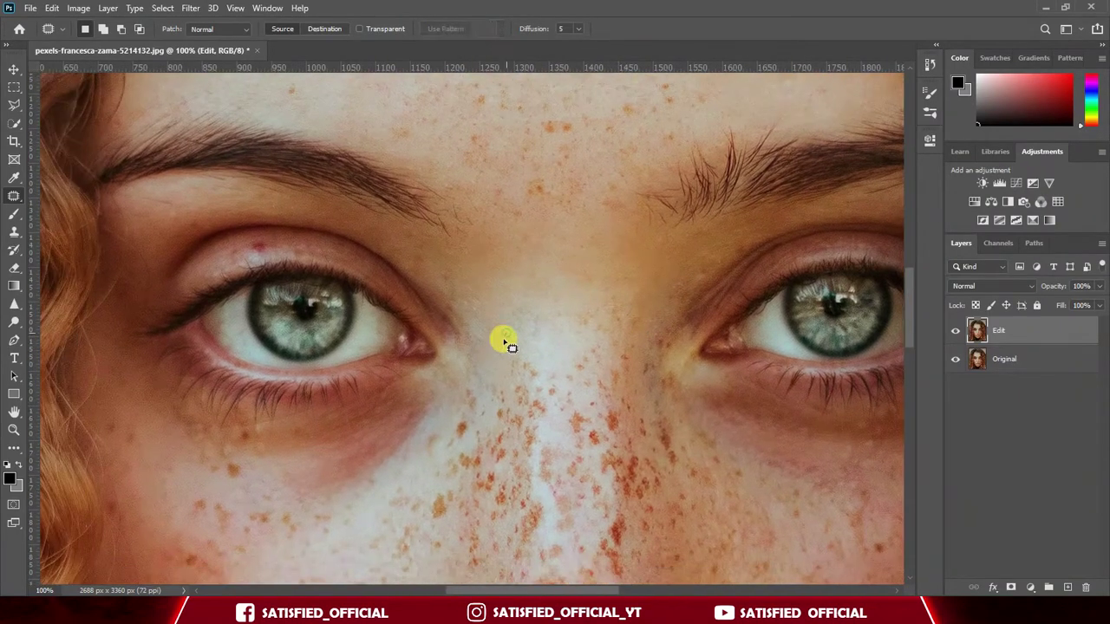
pyautogui.moveTo(519, 353); pyautogui.dragTo(510, 364)
pyautogui.click(529, 370)
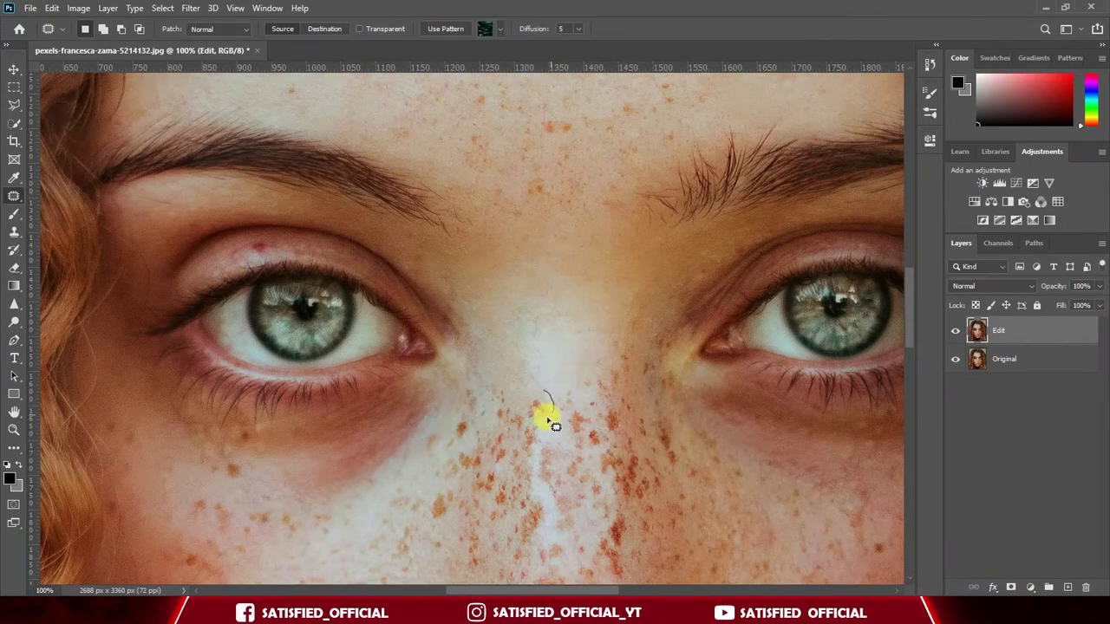
# Patch the dense freckles along the nose bridge down to the nose tip with clear skin.
pyautogui.moveTo(546, 409)
pyautogui.mouseDown()
pyautogui.moveTo(568, 300)
pyautogui.moveTo(584, 316)
pyautogui.moveTo(597, 366)
pyautogui.moveTo(680, 347)
pyautogui.moveTo(658, 279)
pyautogui.mouseUp()
pyautogui.moveTo(666, 303)
pyautogui.mouseDown()
pyautogui.moveTo(671, 247)
pyautogui.moveTo(711, 287)
pyautogui.mouseUp()
pyautogui.moveTo(607, 392)
pyautogui.mouseDown()
pyautogui.moveTo(628, 404)
pyautogui.moveTo(610, 394)
pyautogui.mouseUp()
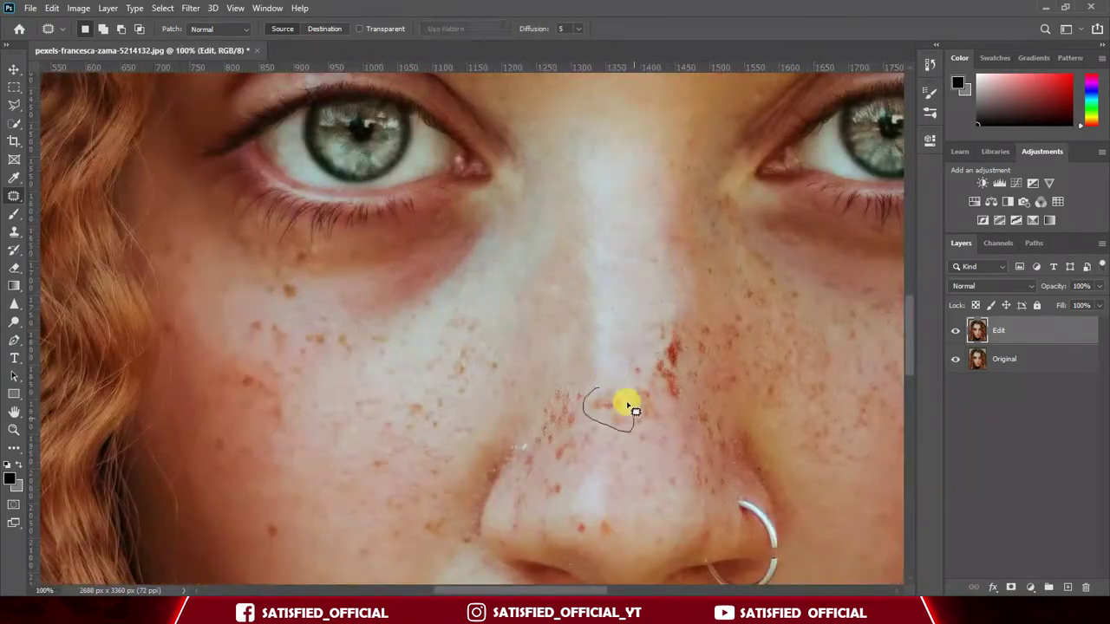
pyautogui.moveTo(610, 409); pyautogui.dragTo(555, 432)
pyautogui.moveTo(547, 522)
pyautogui.mouseDown()
pyautogui.moveTo(549, 540)
pyautogui.moveTo(543, 523)
pyautogui.mouseUp()
pyautogui.moveTo(545, 539); pyautogui.dragTo(545, 473)
pyautogui.hotkey('ctrl', 'd')
pyautogui.moveTo(650, 386); pyautogui.dragTo(632, 398)
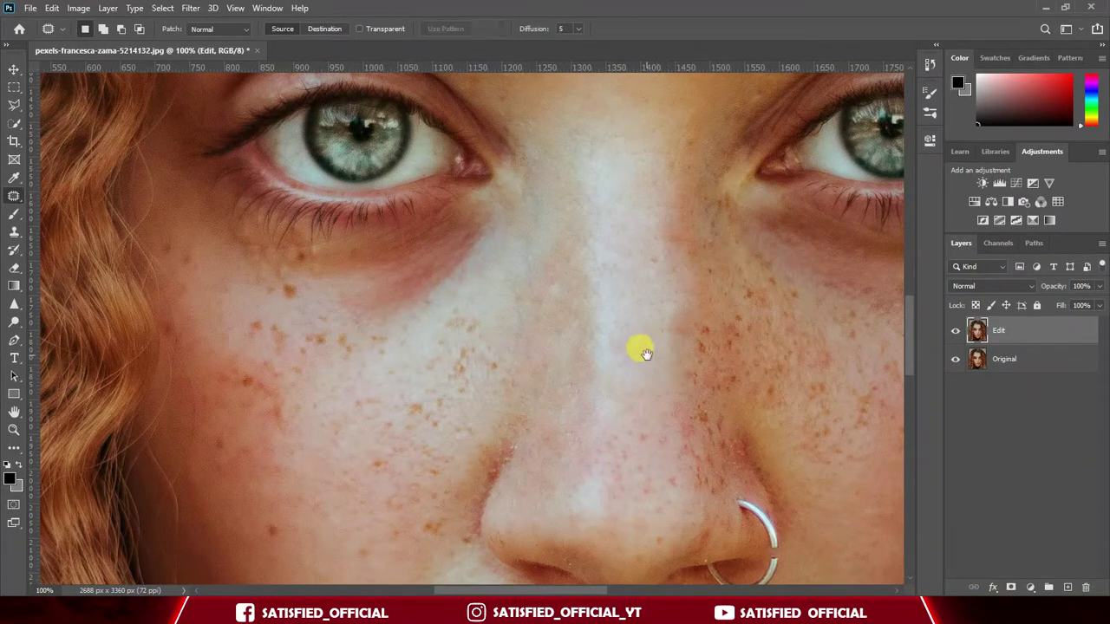
# Patch the remaining freckles on the side of the nose above the nose ring.
pyautogui.moveTo(646, 353); pyautogui.dragTo(491, 338)
pyautogui.moveTo(535, 342); pyautogui.dragTo(552, 335)
pyautogui.moveTo(531, 256); pyautogui.dragTo(519, 242)
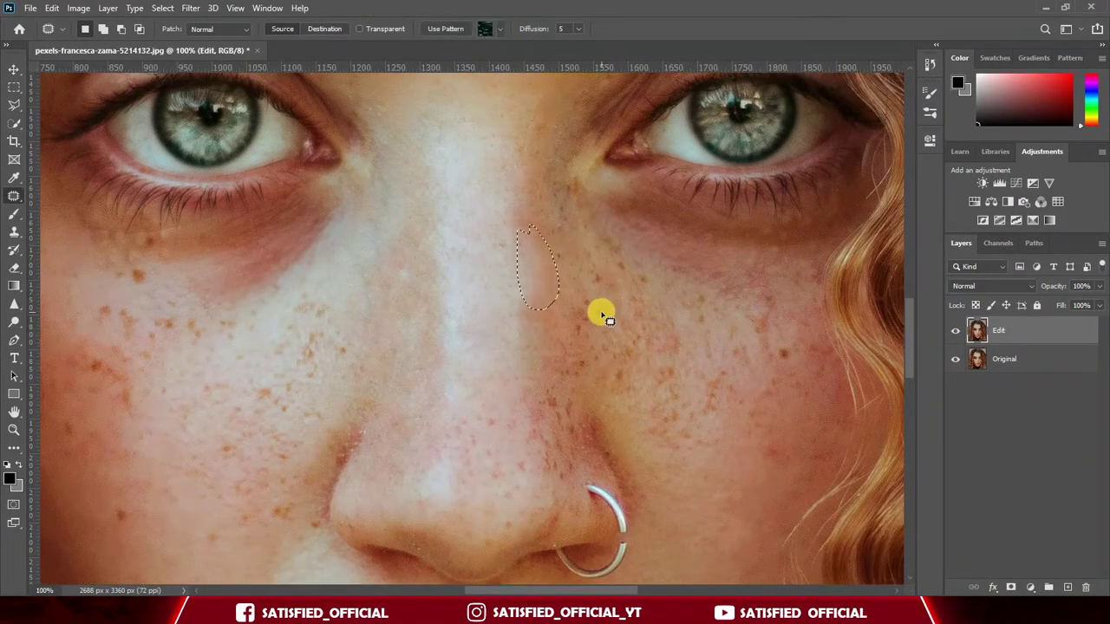
pyautogui.moveTo(551, 434); pyautogui.dragTo(537, 431)
pyautogui.moveTo(539, 444)
pyautogui.mouseDown()
pyautogui.moveTo(542, 473)
pyautogui.moveTo(553, 470)
pyautogui.moveTo(604, 409)
pyautogui.mouseUp()
# Patch the freckles on the cheeks below the eyes with smooth surrounding skin.
pyautogui.moveTo(288, 287); pyautogui.dragTo(640, 268)
pyautogui.moveTo(640, 253); pyautogui.dragTo(746, 292)
pyautogui.moveTo(631, 278); pyautogui.dragTo(627, 297)
pyautogui.moveTo(678, 328); pyautogui.dragTo(714, 407)
pyautogui.moveTo(581, 393); pyautogui.dragTo(544, 421)
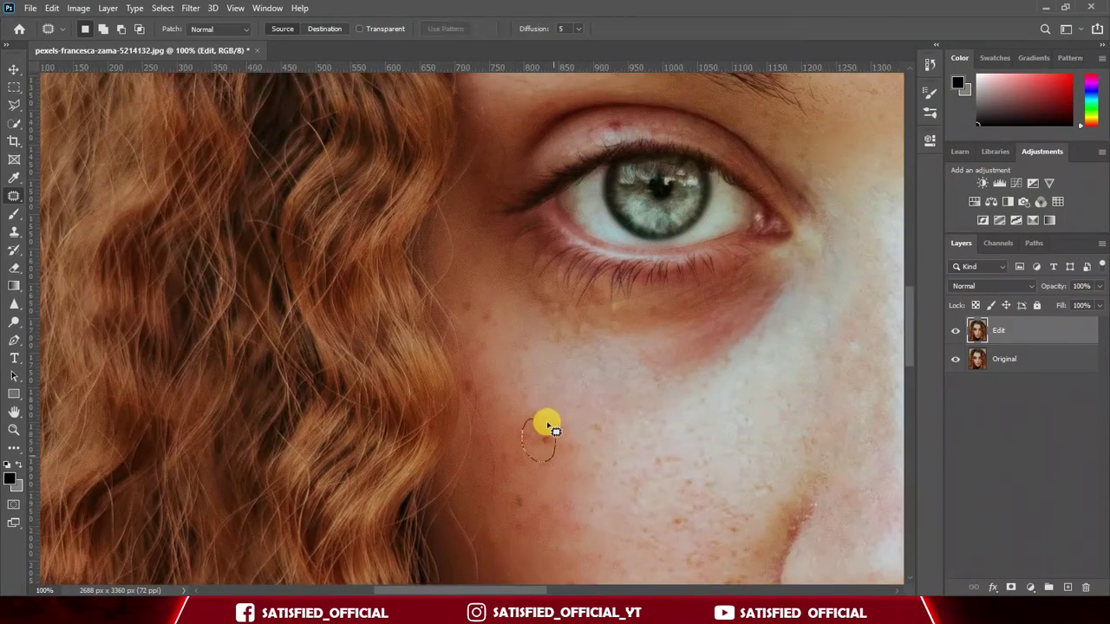
# Patch the larger freckles across the forehead above the eyebrows and clear the selection.
pyautogui.moveTo(528, 370)
pyautogui.mouseDown()
pyautogui.moveTo(541, 353)
pyautogui.moveTo(527, 352)
pyautogui.mouseUp()
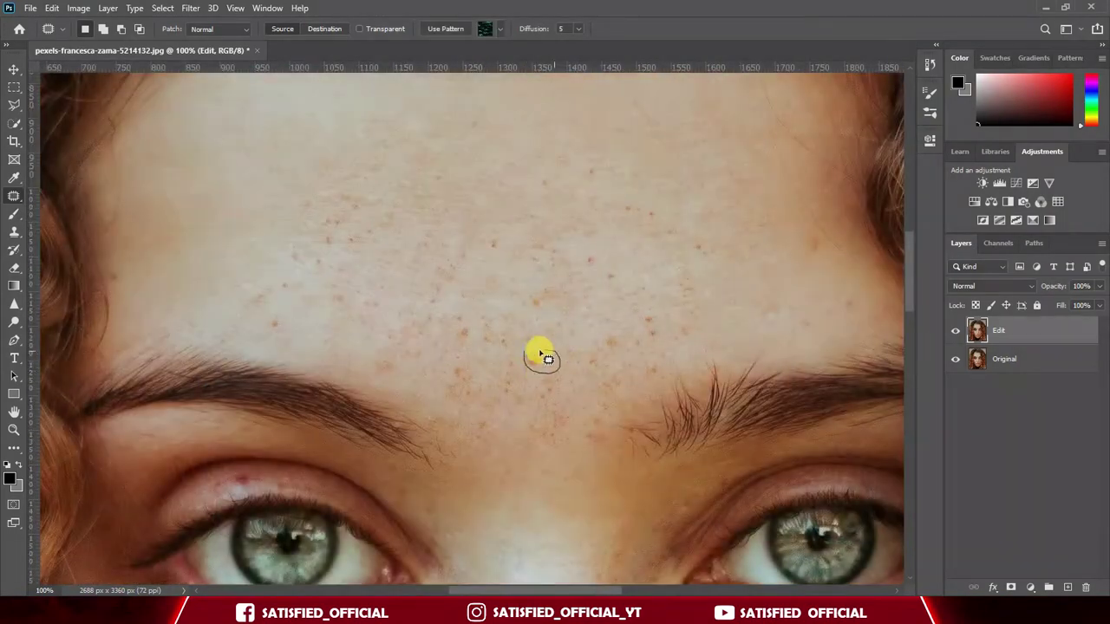
pyautogui.moveTo(544, 362); pyautogui.dragTo(521, 176)
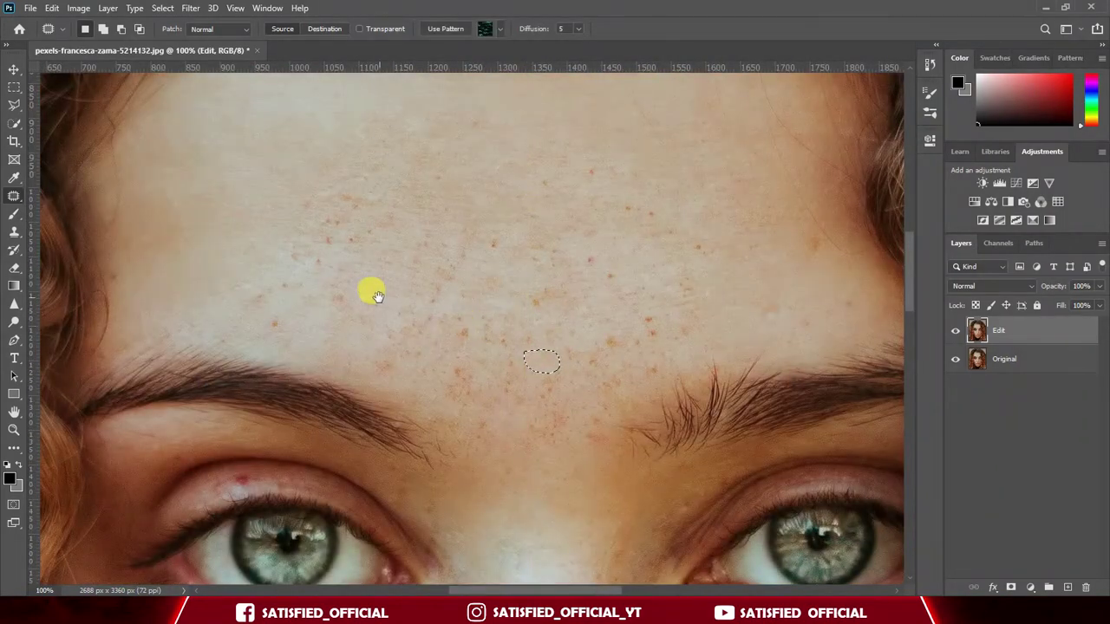
pyautogui.moveTo(372, 291); pyautogui.dragTo(435, 355)
pyautogui.click(335, 382)
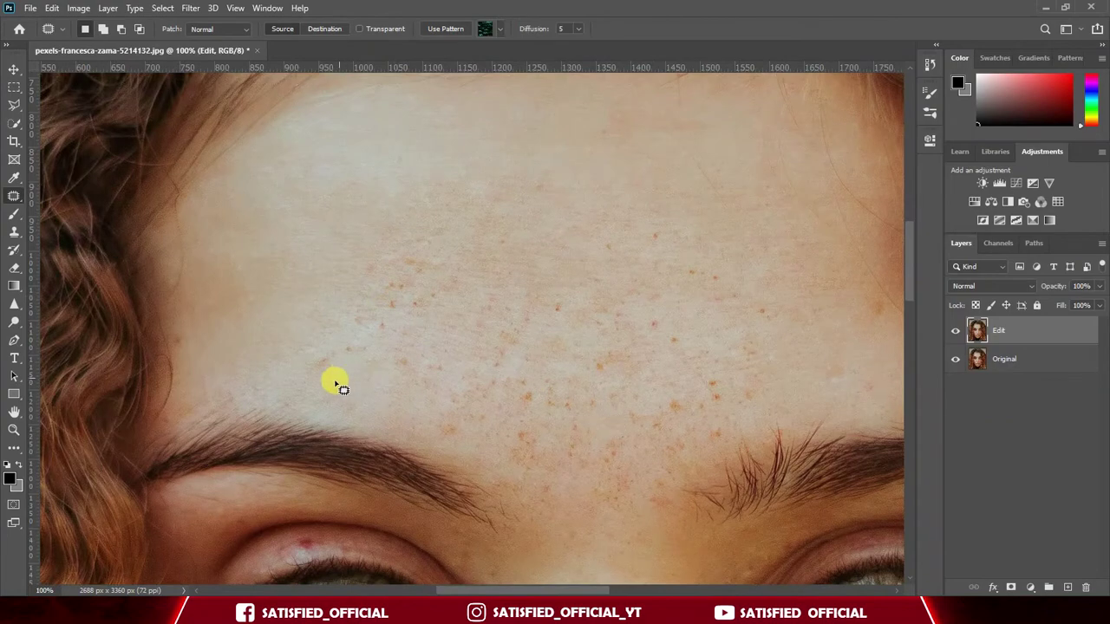
pyautogui.hotkey('ctrl', 'd')
pyautogui.scroll(-5, 359, 389)
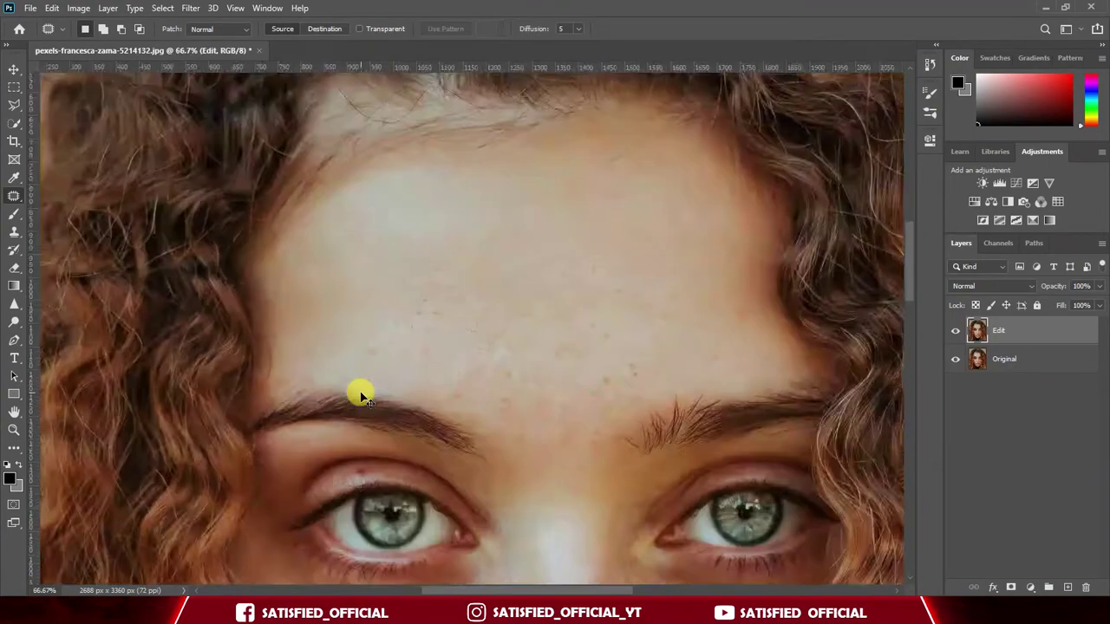
# Compare the whole face before and after patching by hiding and showing the Edit layer.
pyautogui.scroll(1, 360, 396)
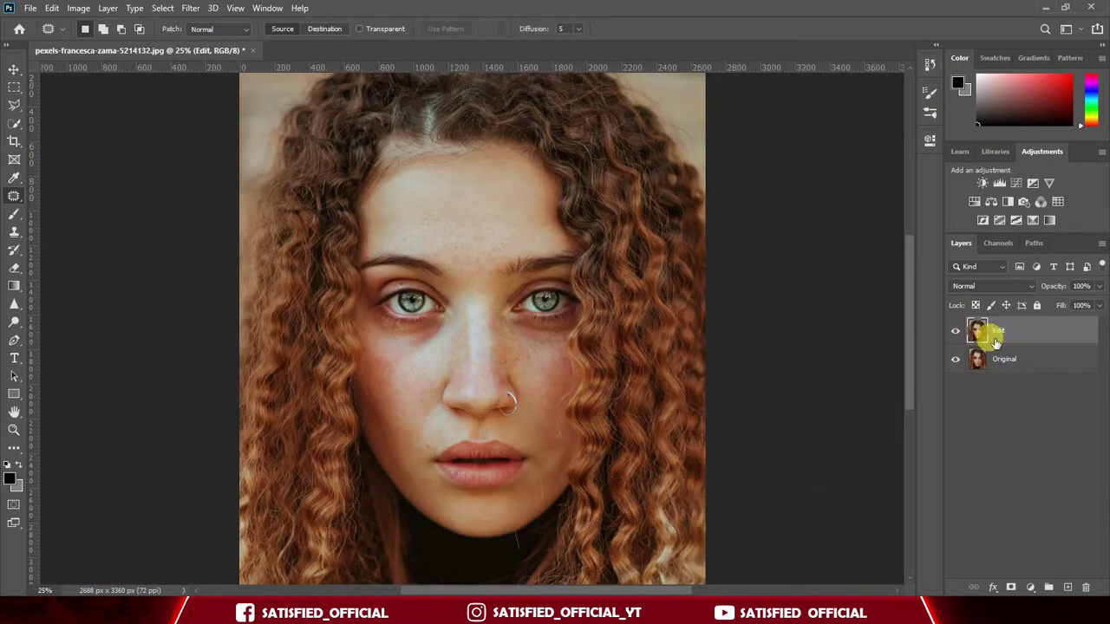
pyautogui.click(956, 331)
pyautogui.click(957, 333)
pyautogui.scroll(1, 414, 347)
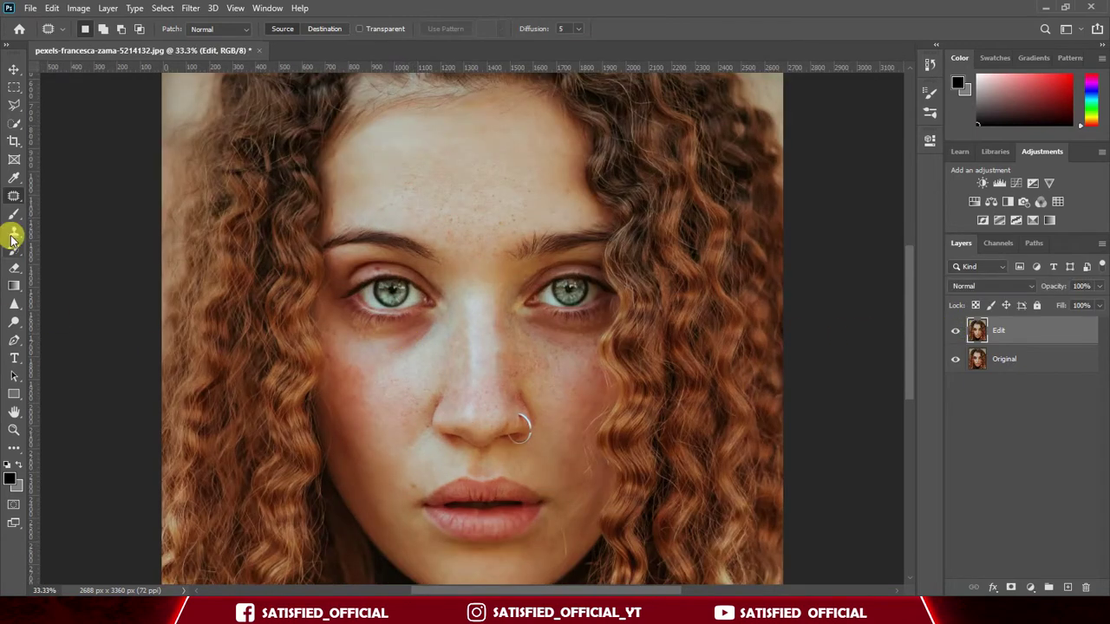
# Remove small spots on the forehead above the hair-side eyebrow with the Spot Healing Brush at sizes 30 and 15.
pyautogui.rightClick(13, 196)
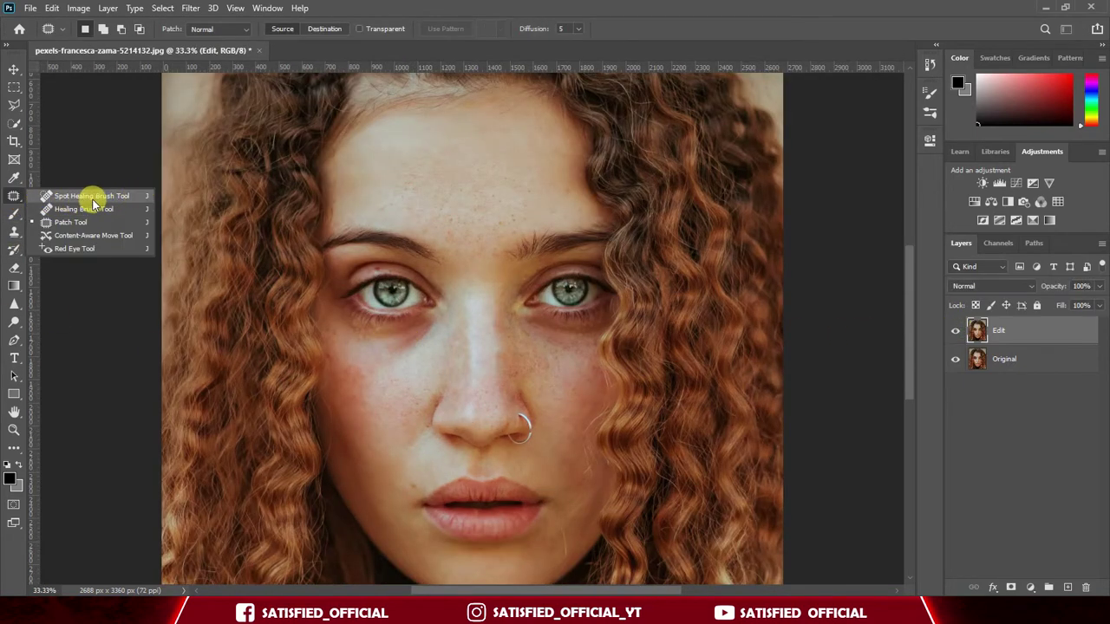
pyautogui.click(91, 198)
pyautogui.scroll(3, 481, 325)
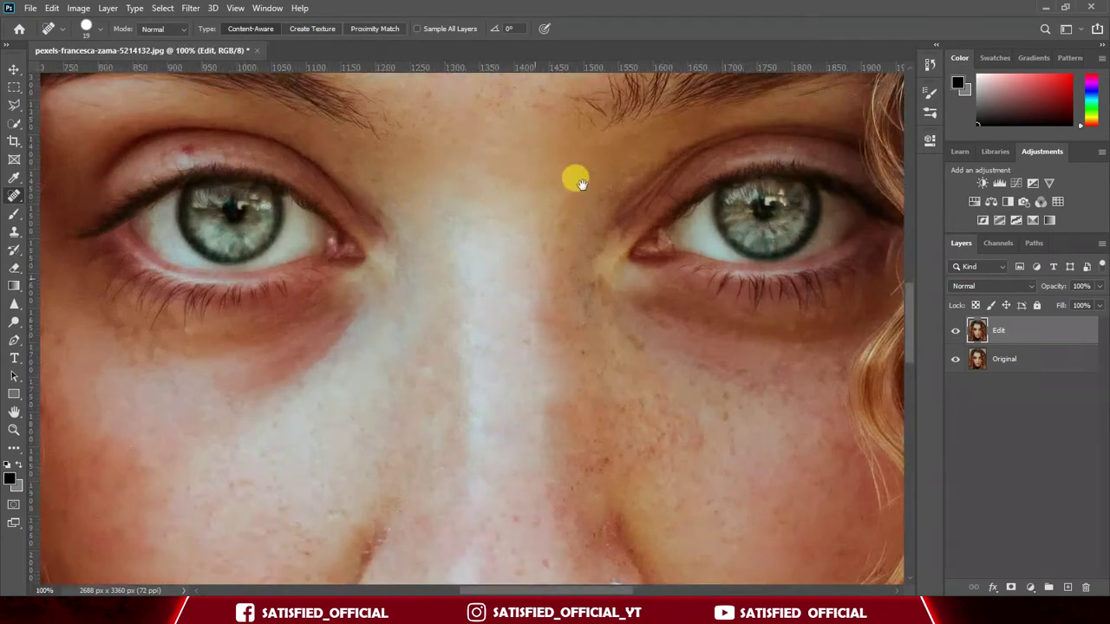
pyautogui.moveTo(582, 184); pyautogui.dragTo(632, 472)
pyautogui.moveTo(419, 217); pyautogui.dragTo(607, 297)
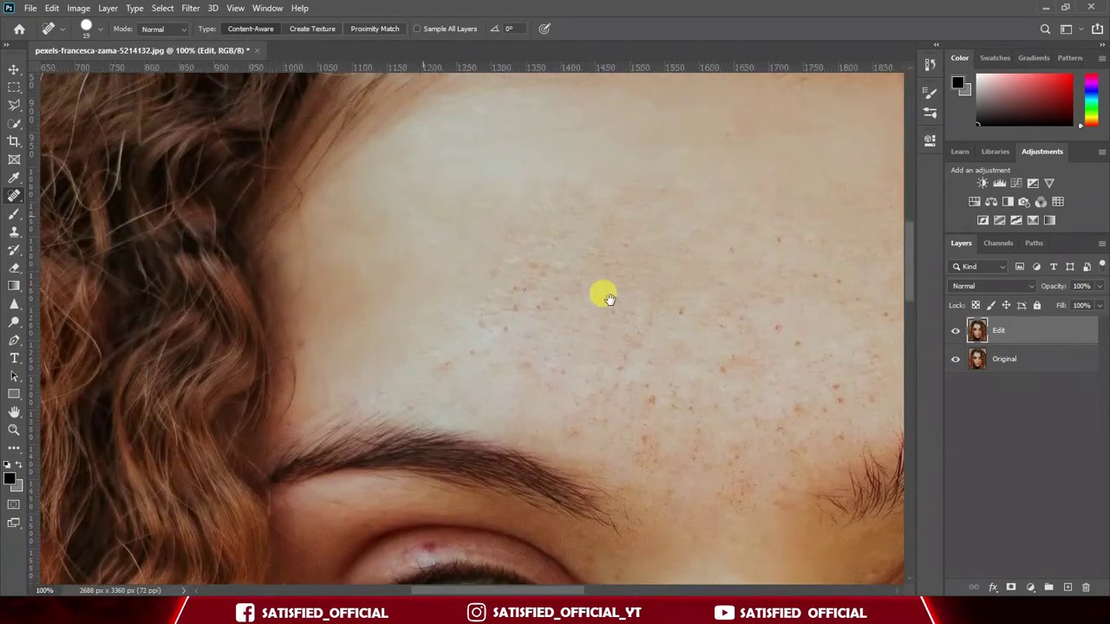
pyautogui.click(447, 363)
pyautogui.click(525, 395)
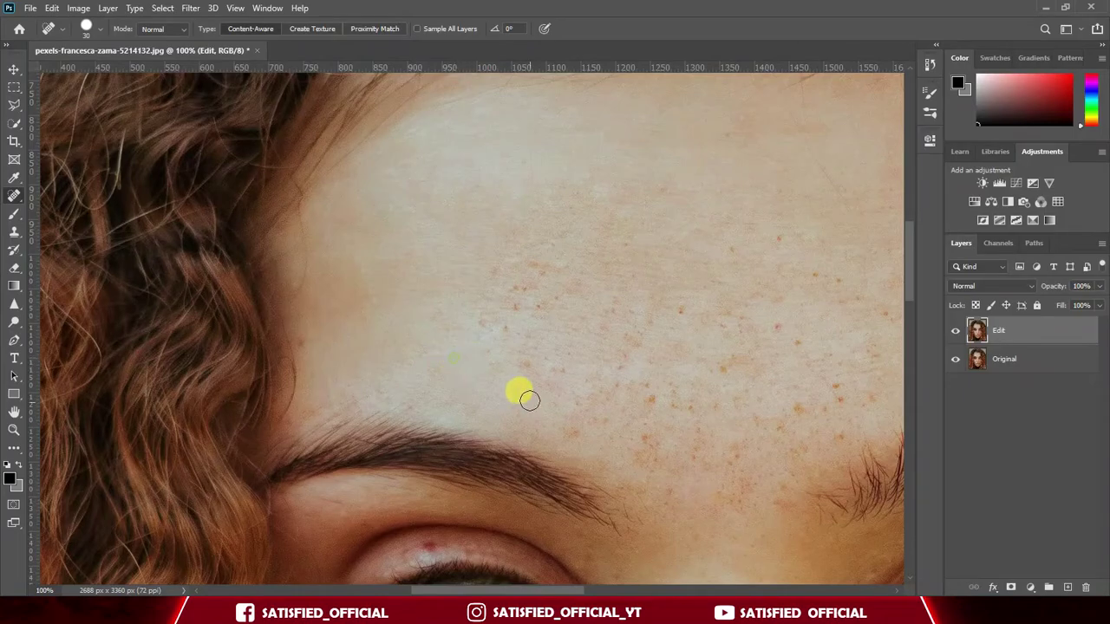
pyautogui.click(514, 363)
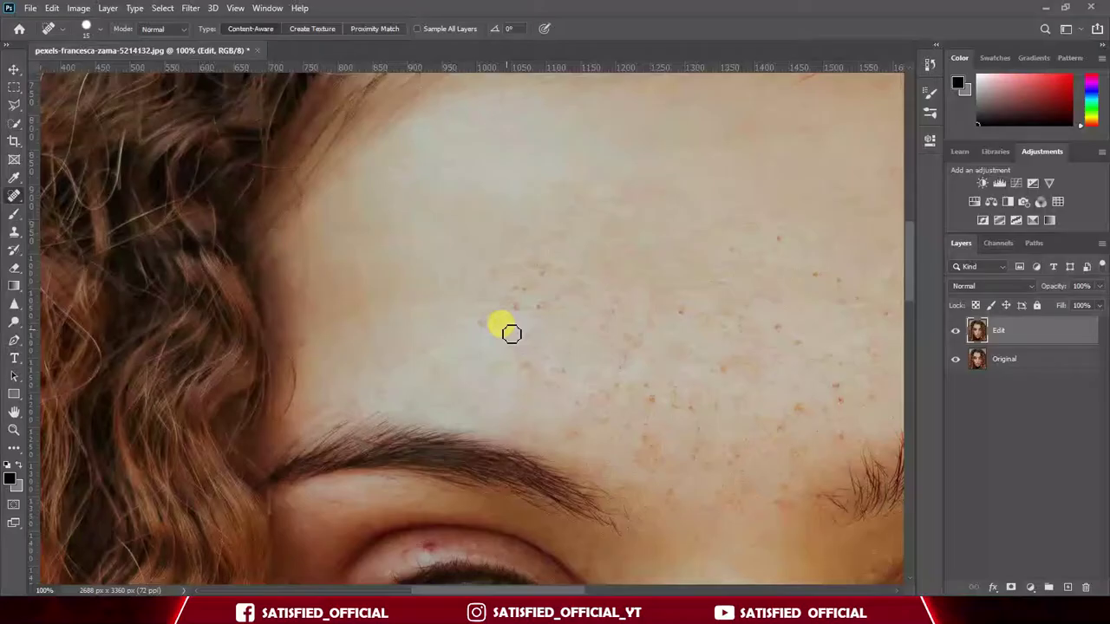
pyautogui.scroll(-2, 520, 312)
pyautogui.click(505, 394)
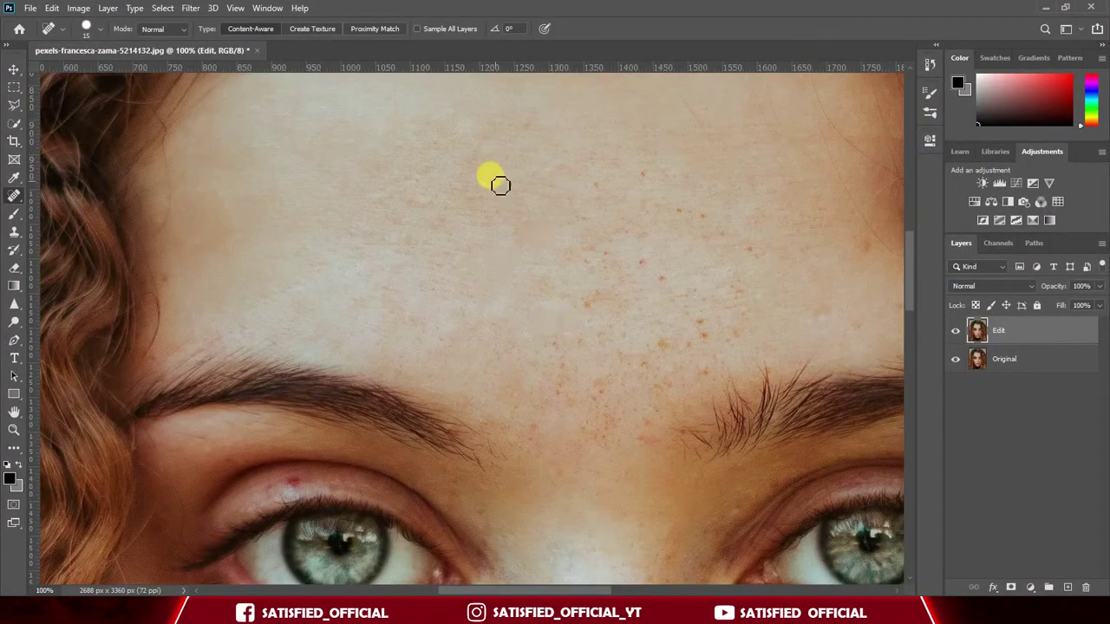
# Heal the remaining freckles across the middle of the forehead and between the eyebrows with the size 15 brush.
pyautogui.click(689, 216)
pyautogui.click(651, 241)
pyautogui.click(582, 313)
pyautogui.click(574, 382)
pyautogui.click(670, 354)
pyautogui.click(720, 364)
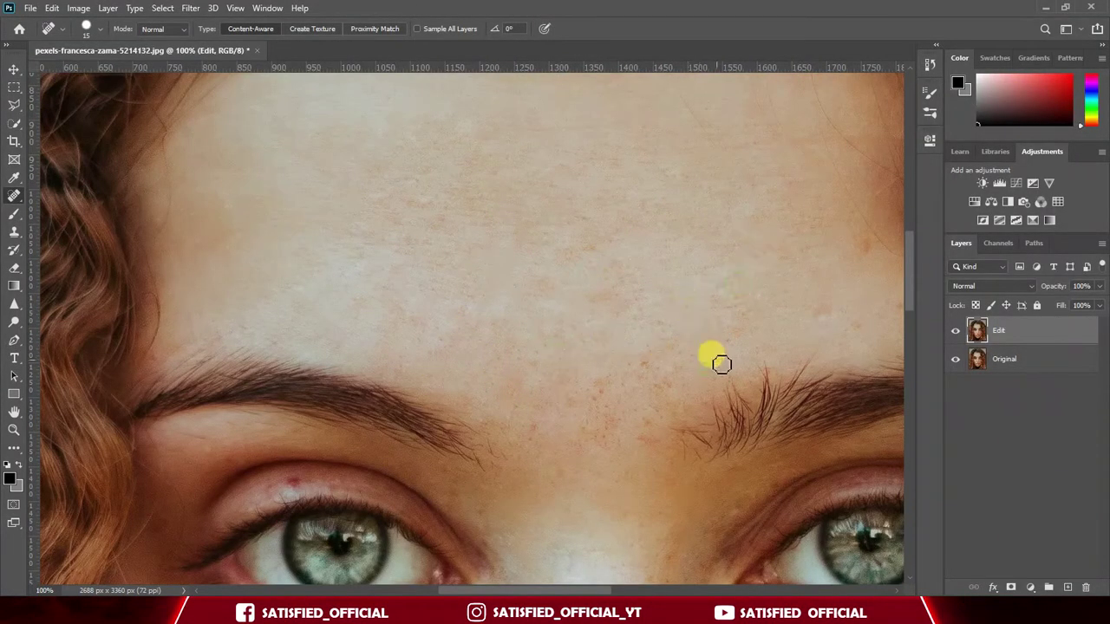
pyautogui.click(508, 433)
pyautogui.click(590, 389)
# Heal the leftover spots on the nose, cheeks and upper eyelid with the Spot Healing Brush at size 20.
pyautogui.click(954, 331)
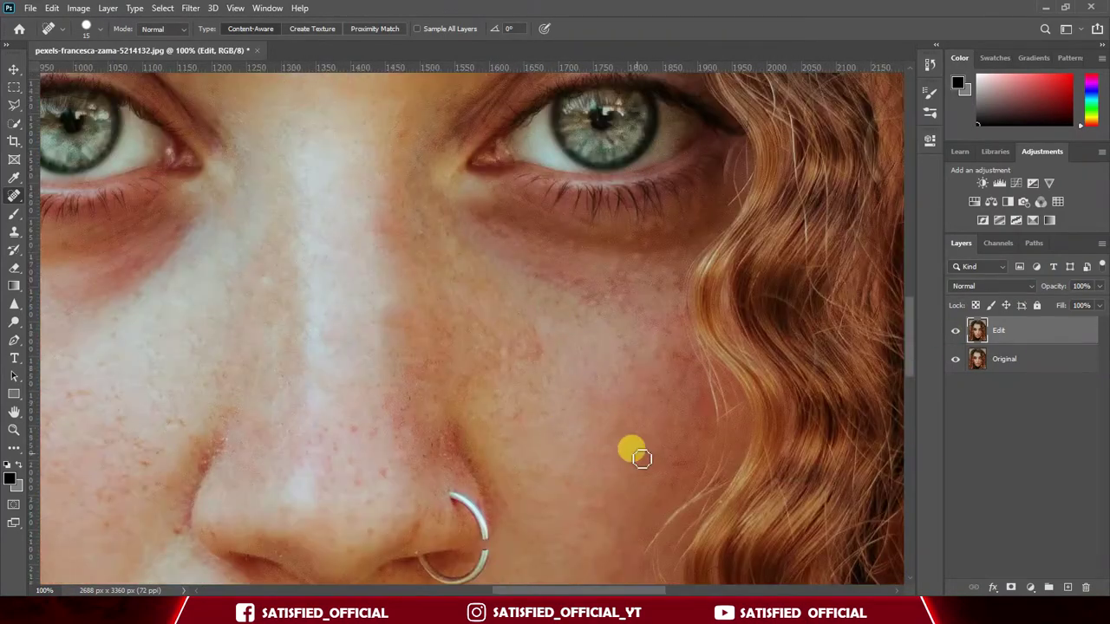
pyautogui.moveTo(346, 460); pyautogui.dragTo(535, 364)
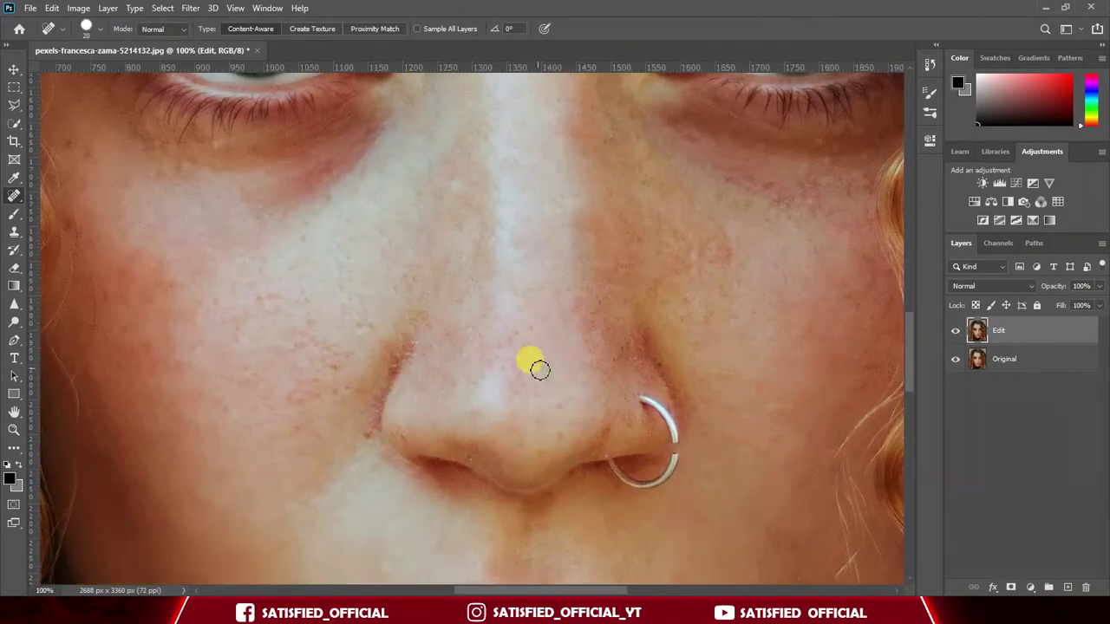
pyautogui.moveTo(319, 377); pyautogui.dragTo(520, 421)
pyautogui.press(']')
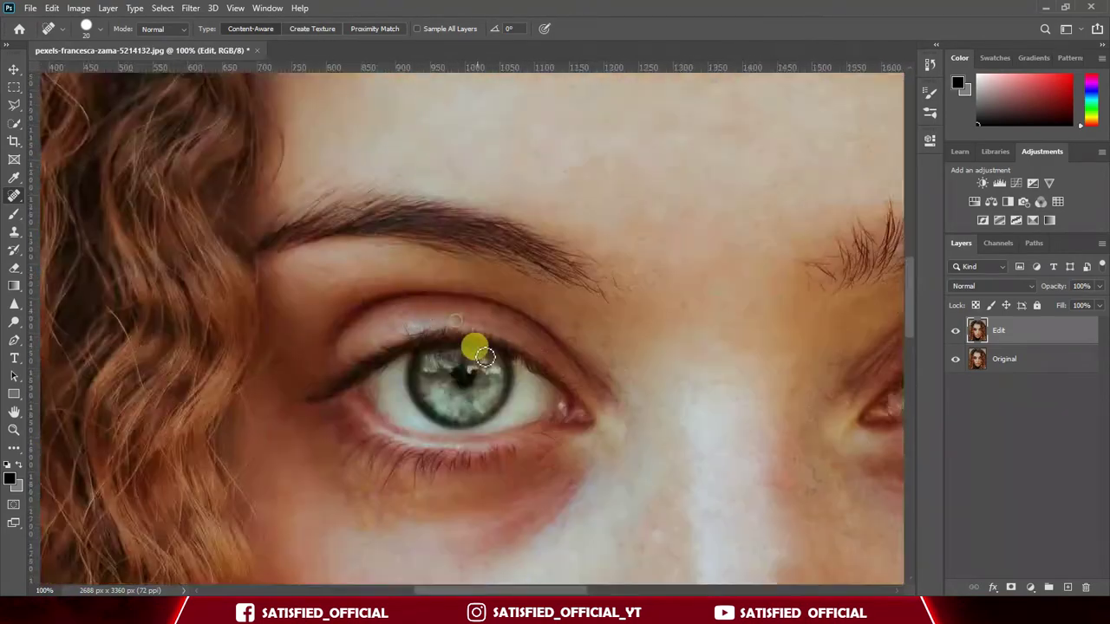
# Compare the retouched face with the original by toggling the Edit layer, and inspect the forehead and eyes.
pyautogui.hotkey('ctrl', '-')
pyautogui.hotkey('ctrl', '-')
pyautogui.hotkey('ctrl', '-')
pyautogui.hotkey('ctrl', '-')
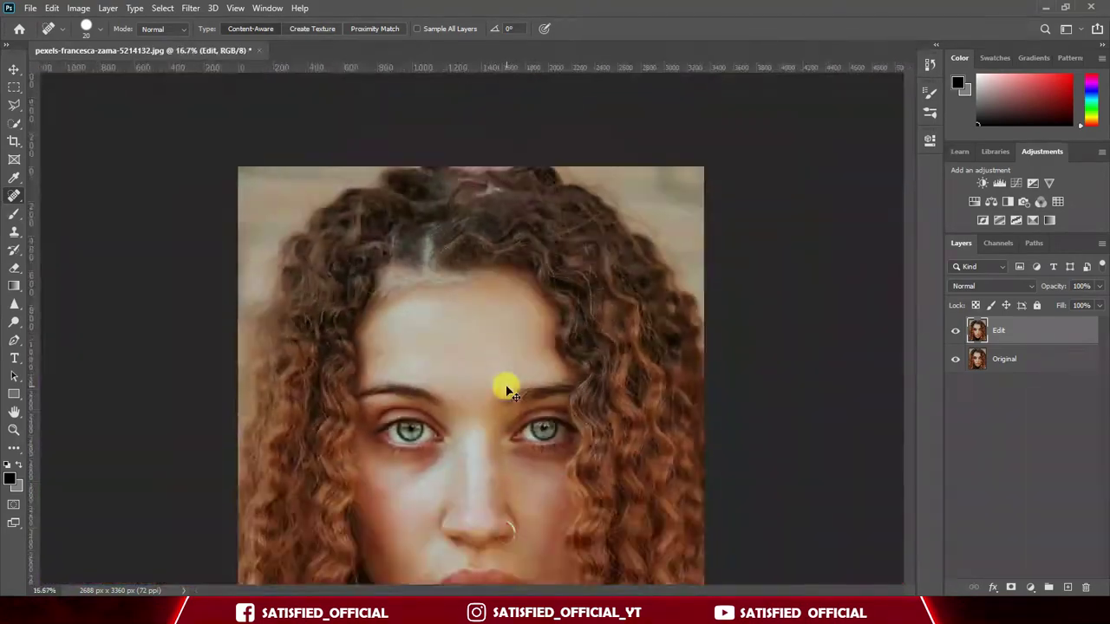
pyautogui.hotkey('ctrl', '-')
pyautogui.scroll(1, 507, 390)
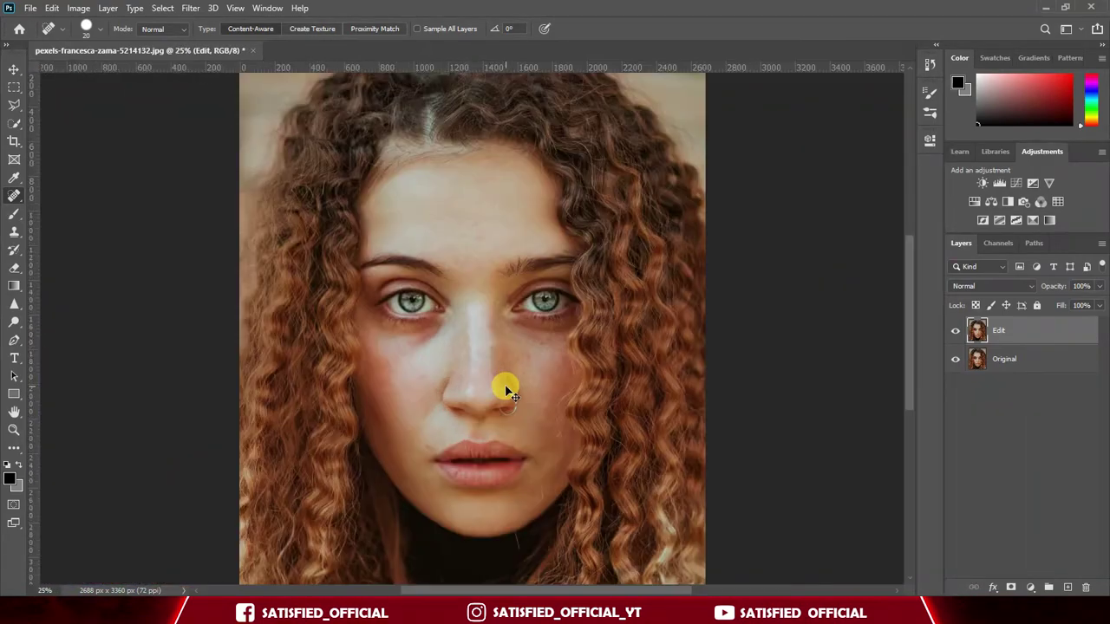
pyautogui.scroll(1, 504, 389)
pyautogui.scroll(-1, 508, 389)
pyautogui.click(954, 334)
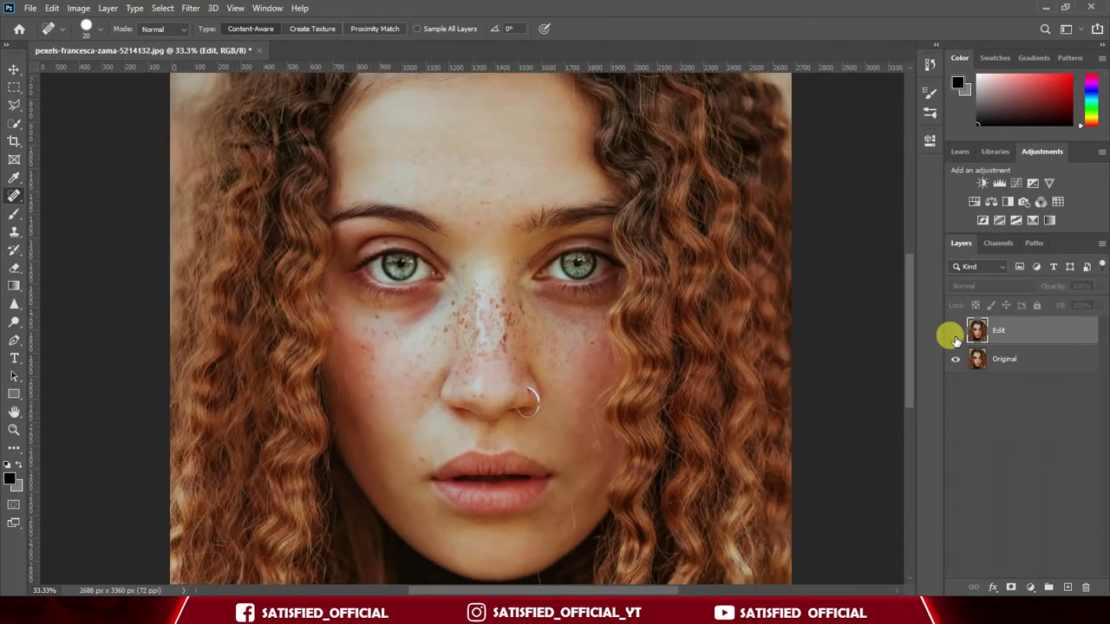
pyautogui.click(955, 333)
pyautogui.click(955, 333)
pyautogui.click(955, 334)
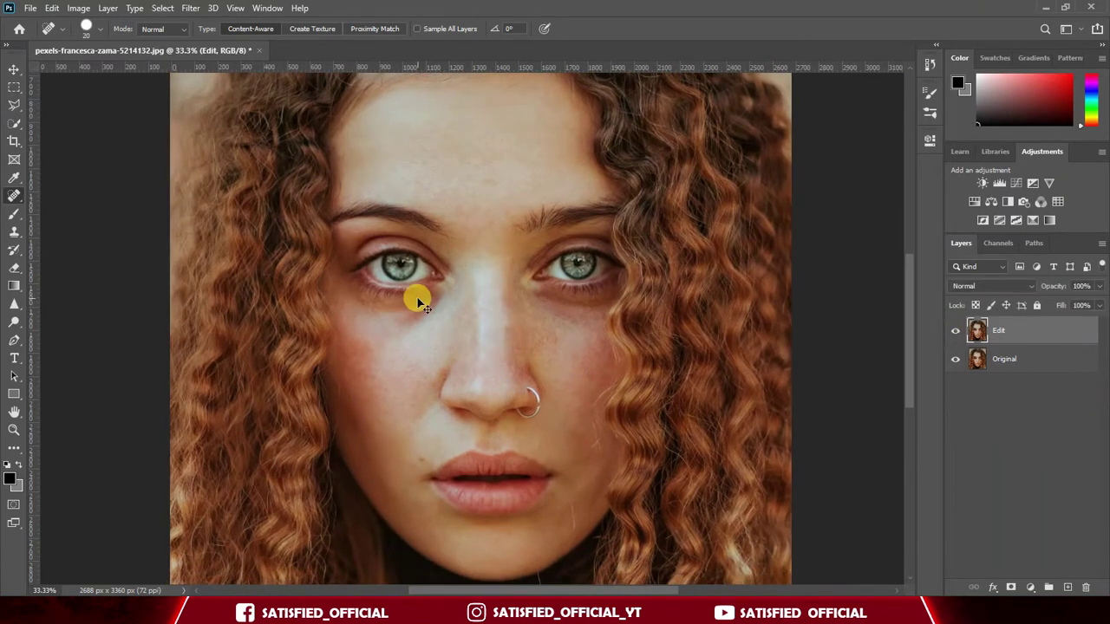
pyautogui.scroll(1, 417, 301)
pyautogui.moveTo(441, 107); pyautogui.dragTo(496, 240)
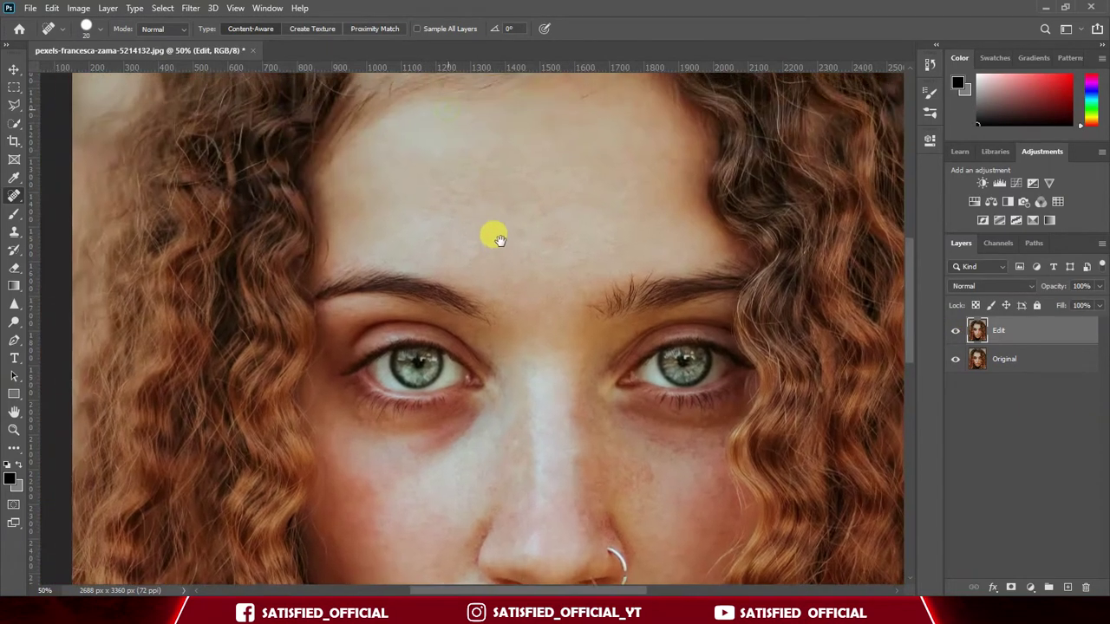
# Duplicate the Edit layer under the name HIGH PASS.
pyautogui.rightClick(1048, 335)
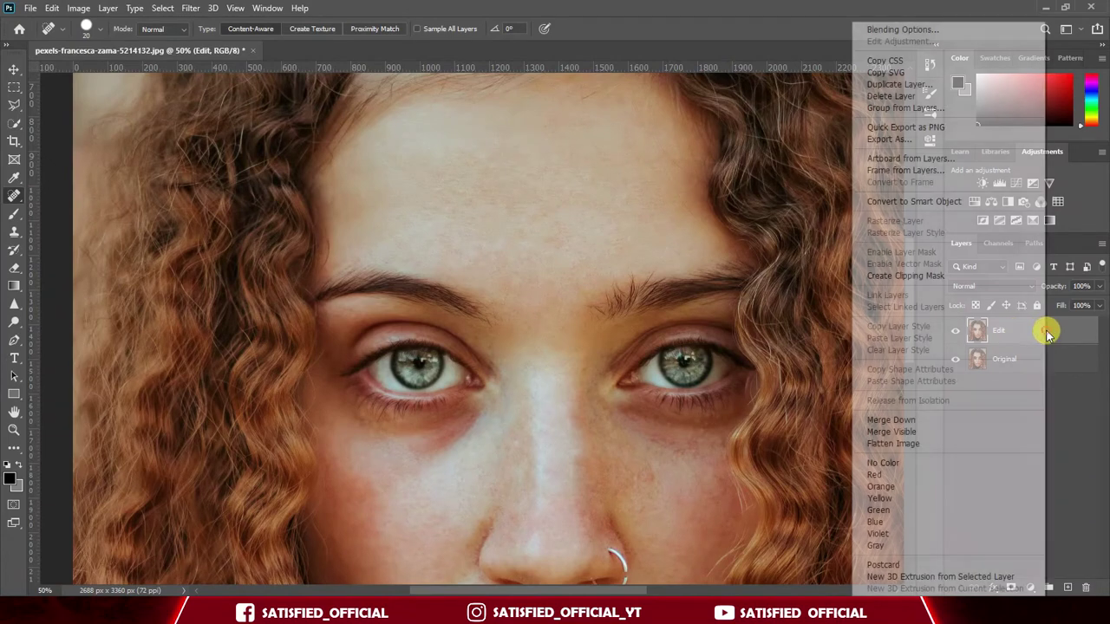
pyautogui.click(901, 84)
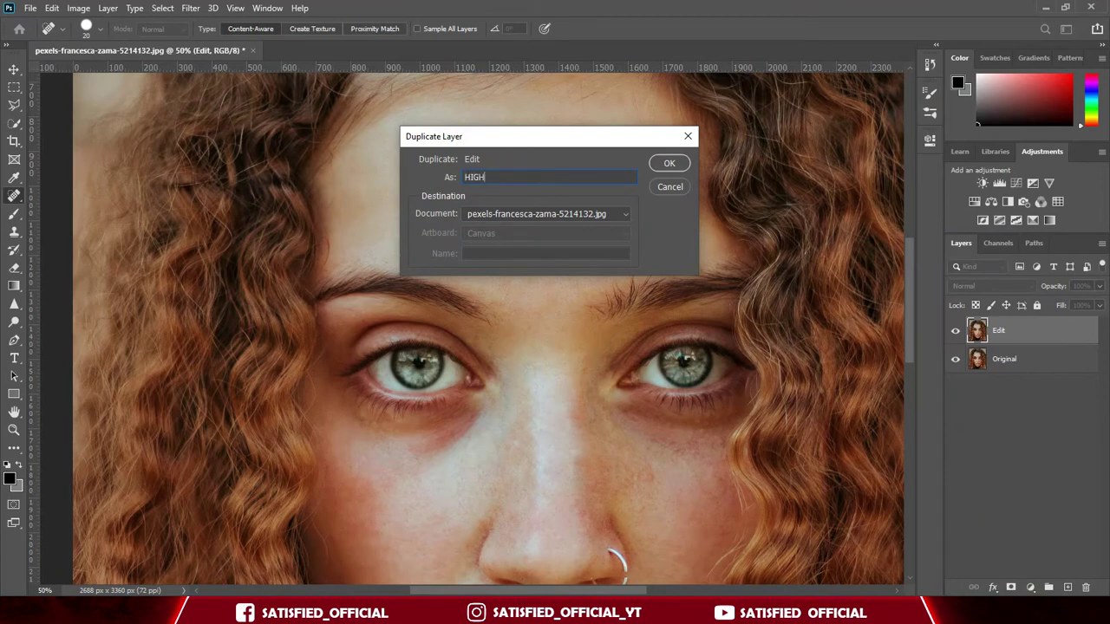
pyautogui.write('HIGH PASS')
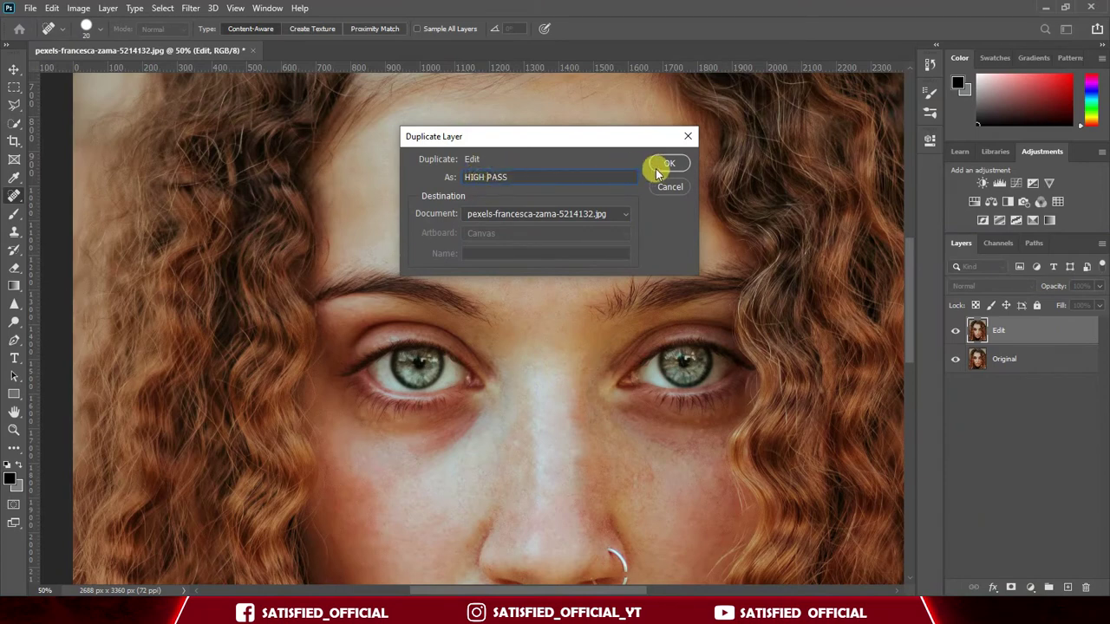
pyautogui.click(667, 163)
pyautogui.click(956, 333)
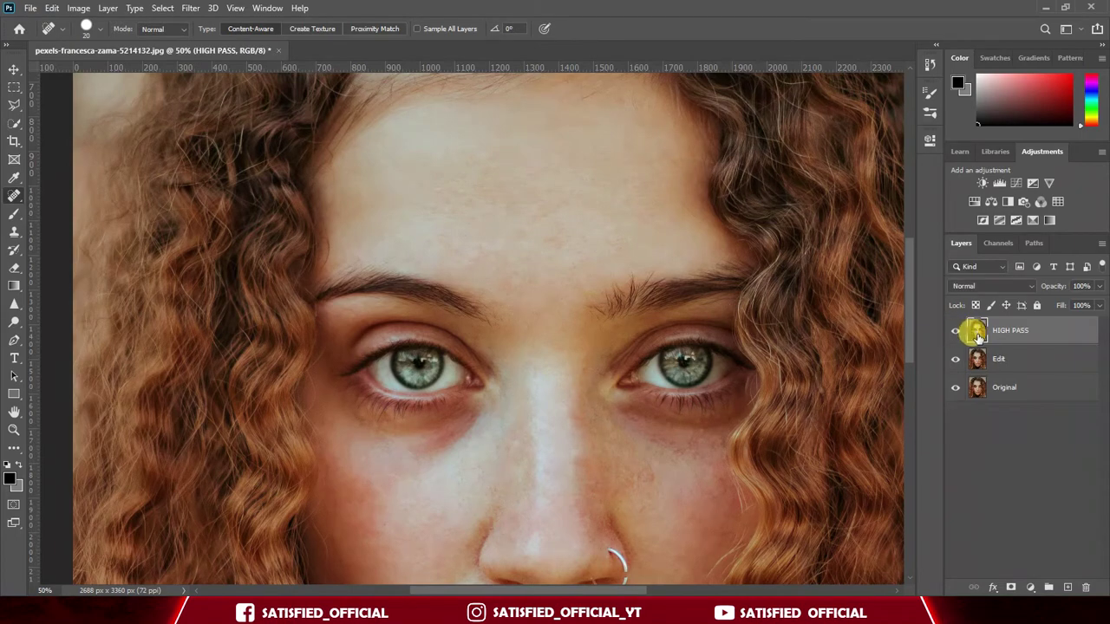
# Invert the colours of the HIGH PASS layer and set its blend mode to Vivid Light.
pyautogui.hotkey('ctrl', 'i')
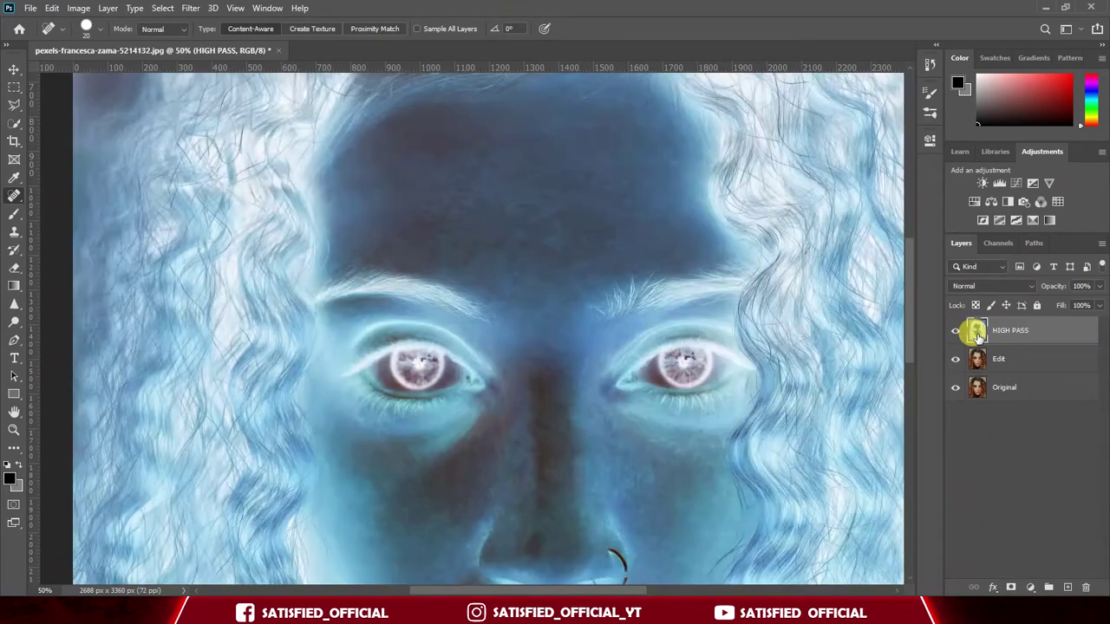
pyautogui.click(986, 286)
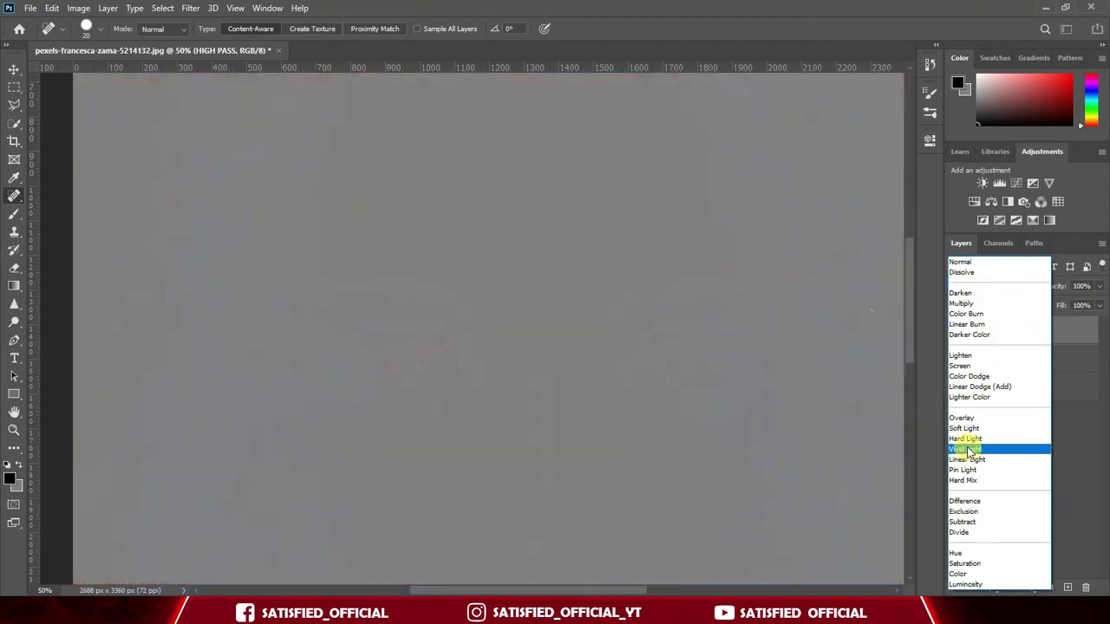
pyautogui.click(1003, 447)
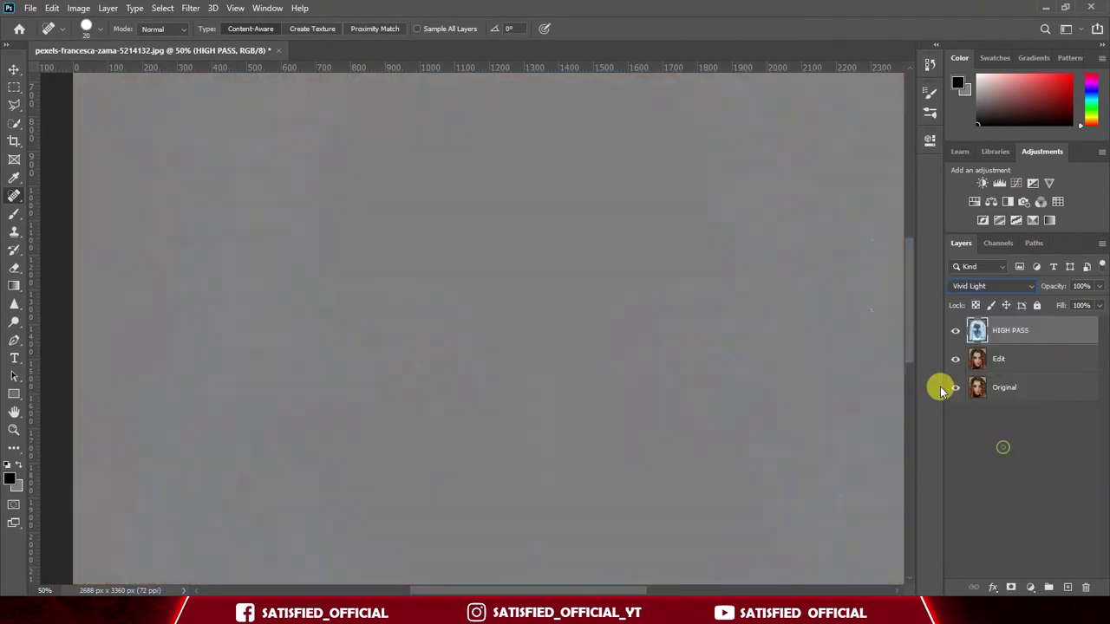
# Apply the High Pass filter to the HIGH PASS layer with a radius of 2.2 pixels.
pyautogui.click(192, 7)
pyautogui.moveTo(246, 273)
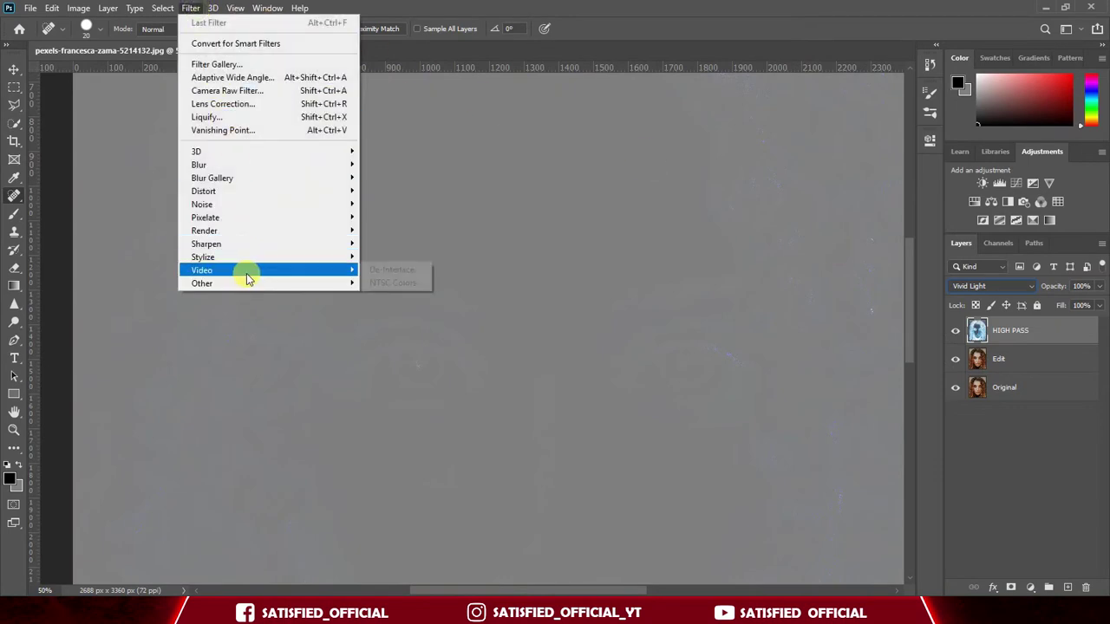
pyautogui.moveTo(292, 286)
pyautogui.click(381, 295)
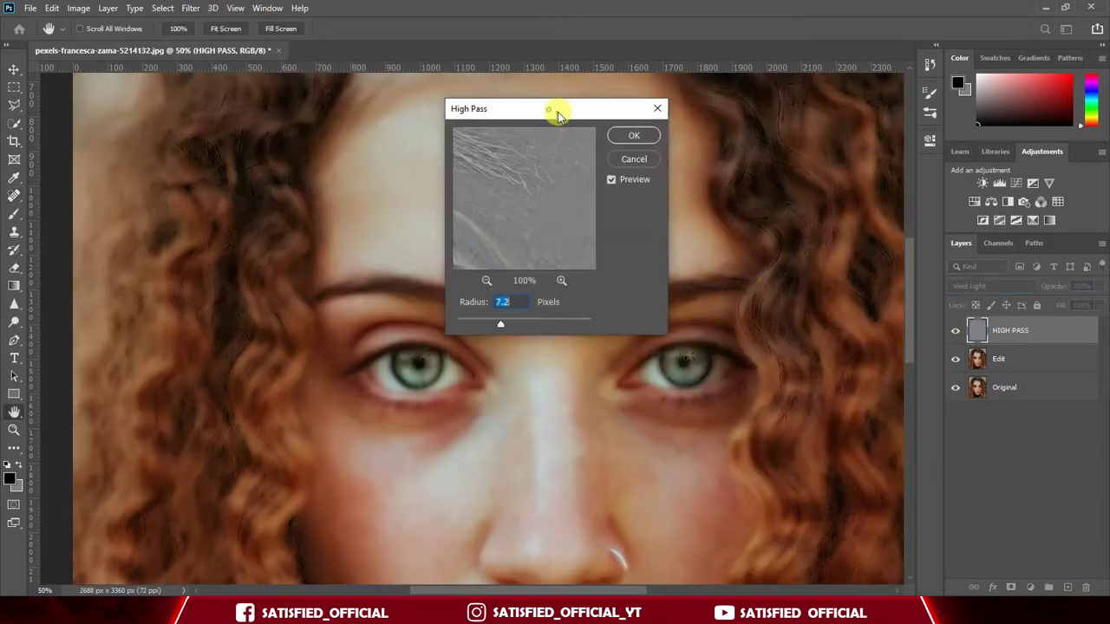
pyautogui.moveTo(559, 115); pyautogui.dragTo(864, 165)
pyautogui.moveTo(810, 366); pyautogui.dragTo(782, 369)
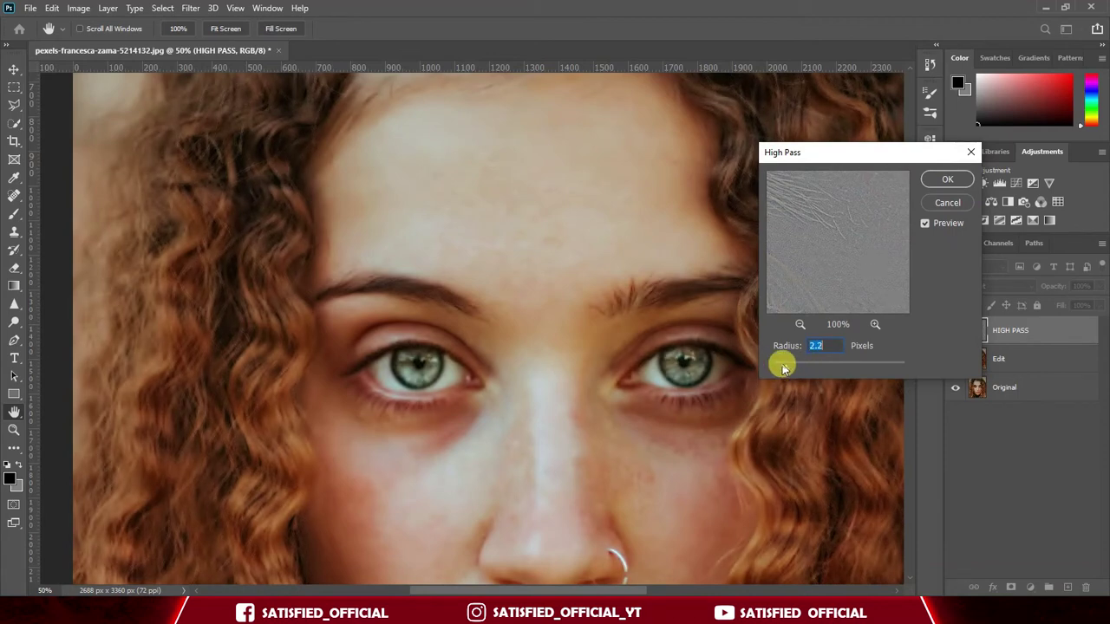
pyautogui.click(937, 179)
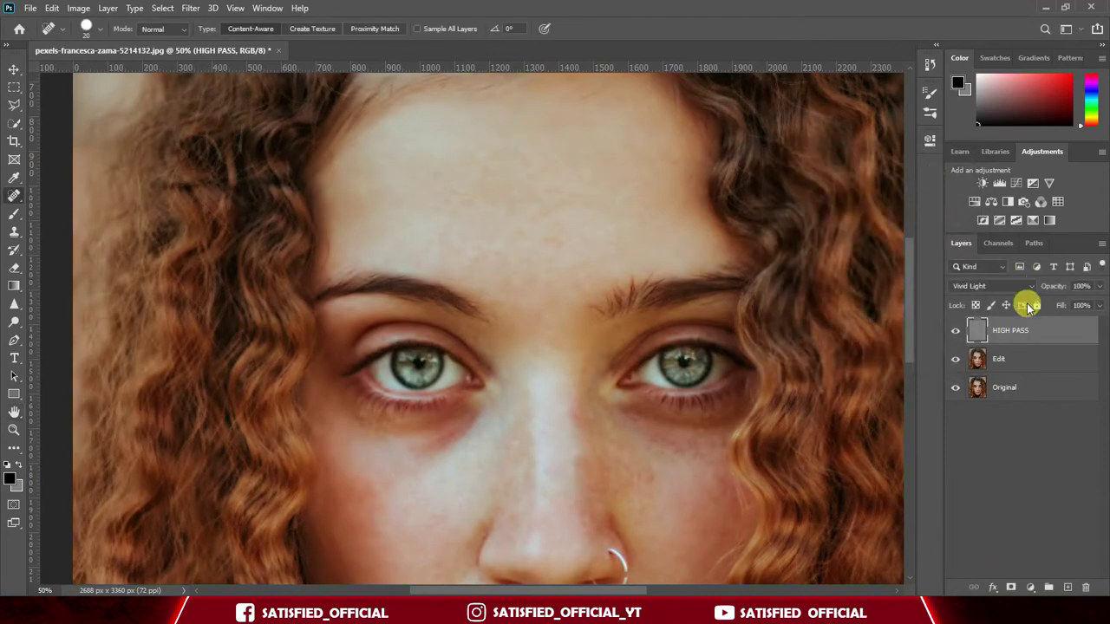
# Convert the HIGH PASS layer to a smart object and apply a Gaussian Blur of 3.1 pixels to it.
pyautogui.rightClick(1071, 336)
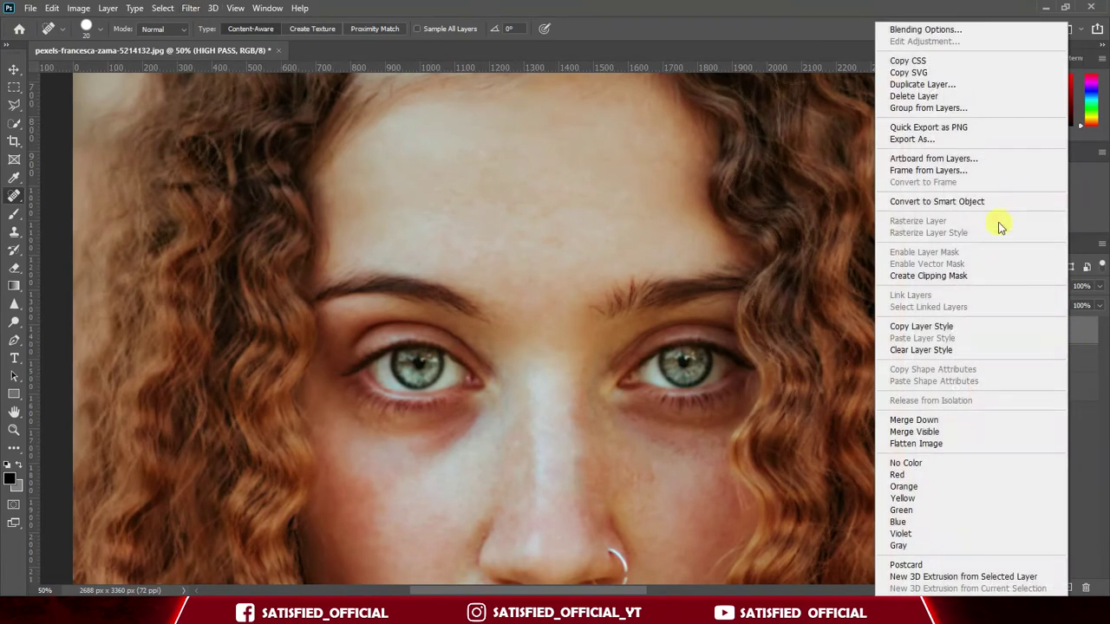
pyautogui.click(997, 225)
pyautogui.click(194, 9)
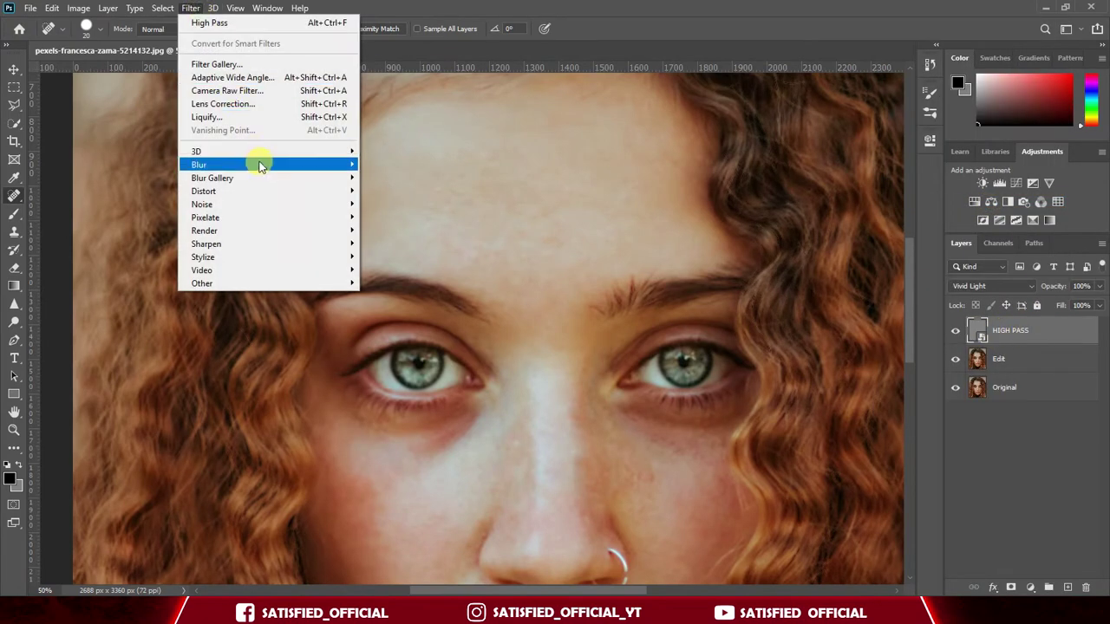
pyautogui.moveTo(343, 173)
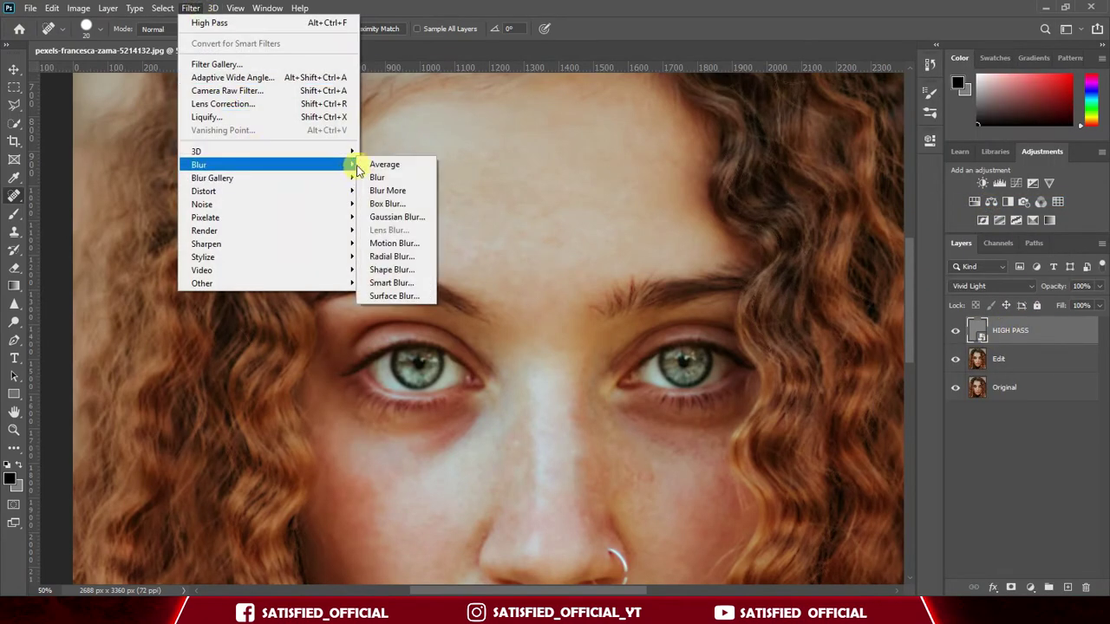
pyautogui.click(397, 214)
pyautogui.moveTo(810, 168); pyautogui.dragTo(793, 153)
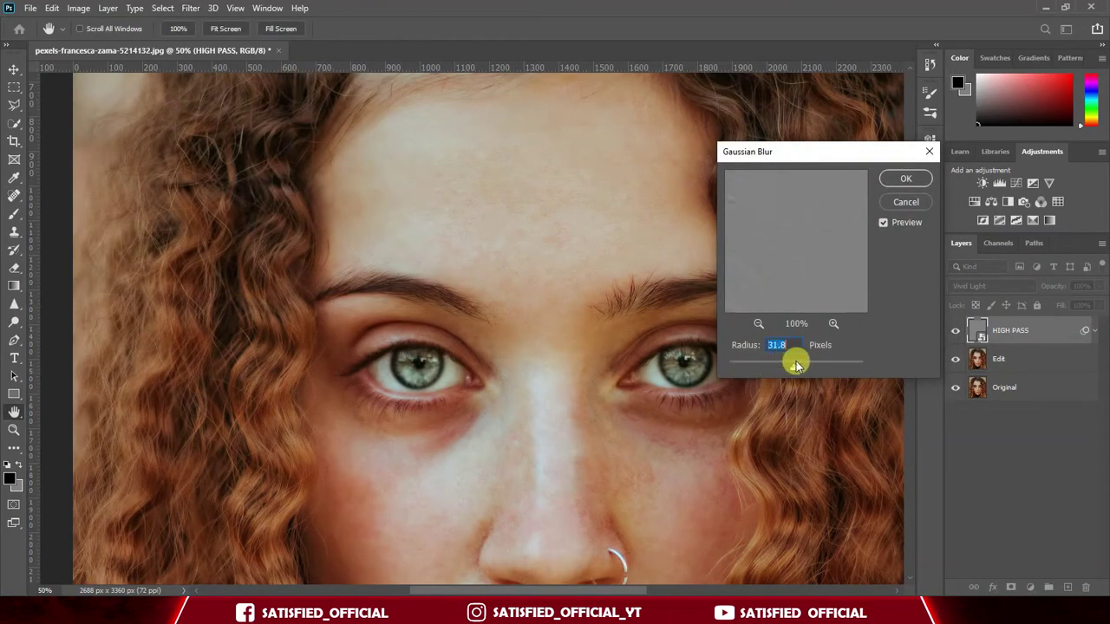
pyautogui.moveTo(738, 368); pyautogui.dragTo(753, 368)
pyautogui.click(889, 180)
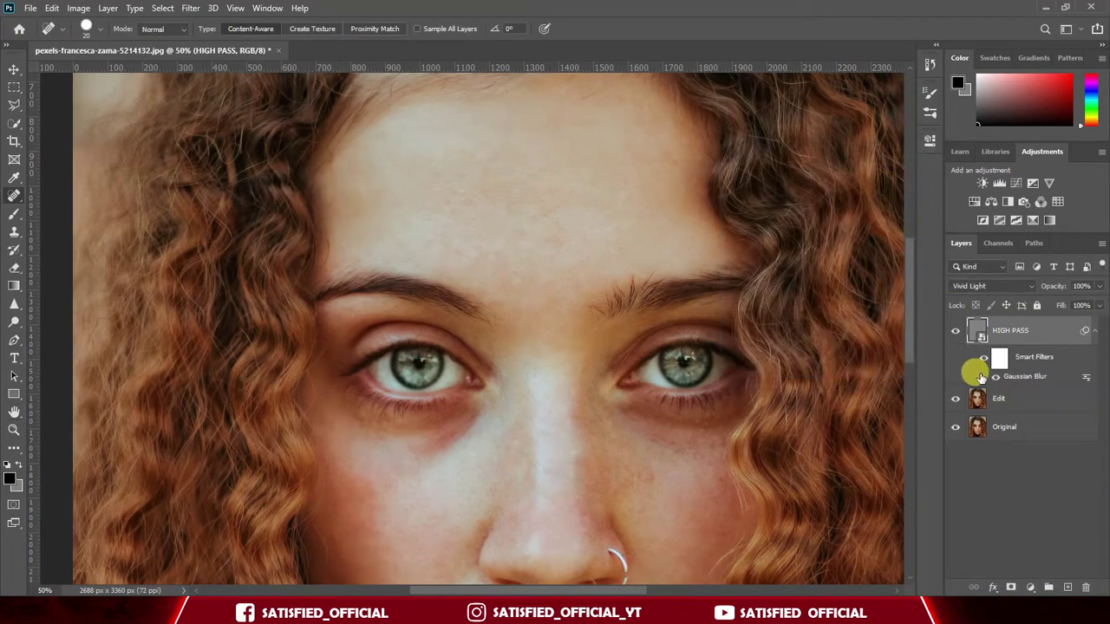
# Compare the eye, cheek and nose skin with and without the HIGH PASS layer, and review its Gaussian Blur setting.
pyautogui.hotkey('ctrl', '1')
pyautogui.click(958, 329)
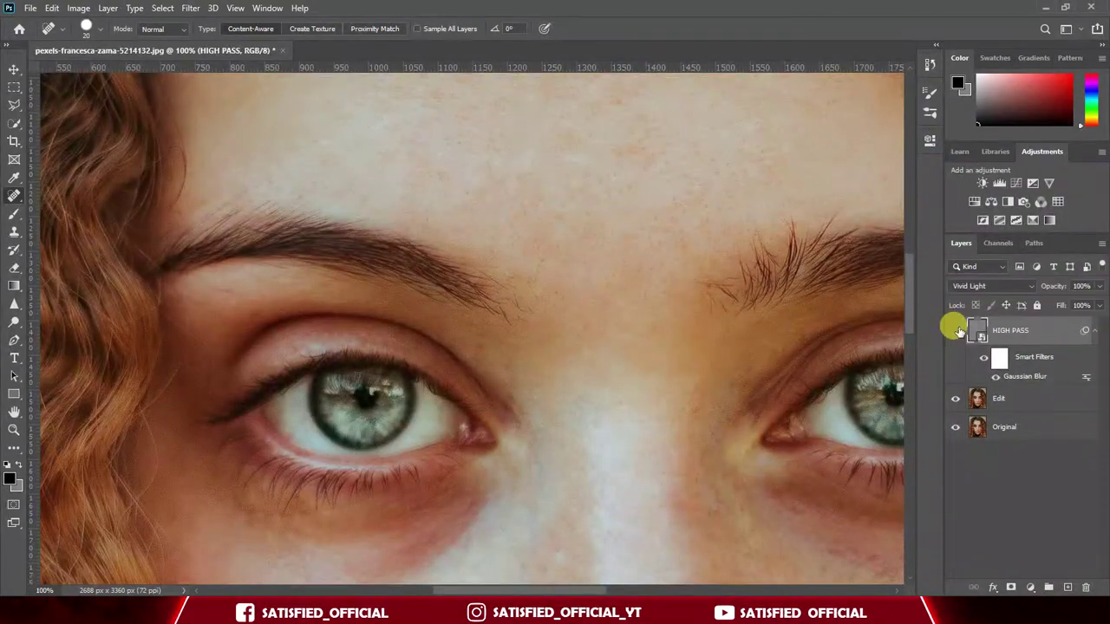
pyautogui.click(957, 330)
pyautogui.click(955, 330)
pyautogui.moveTo(780, 419); pyautogui.dragTo(870, 168)
pyautogui.moveTo(660, 287); pyautogui.dragTo(804, 229)
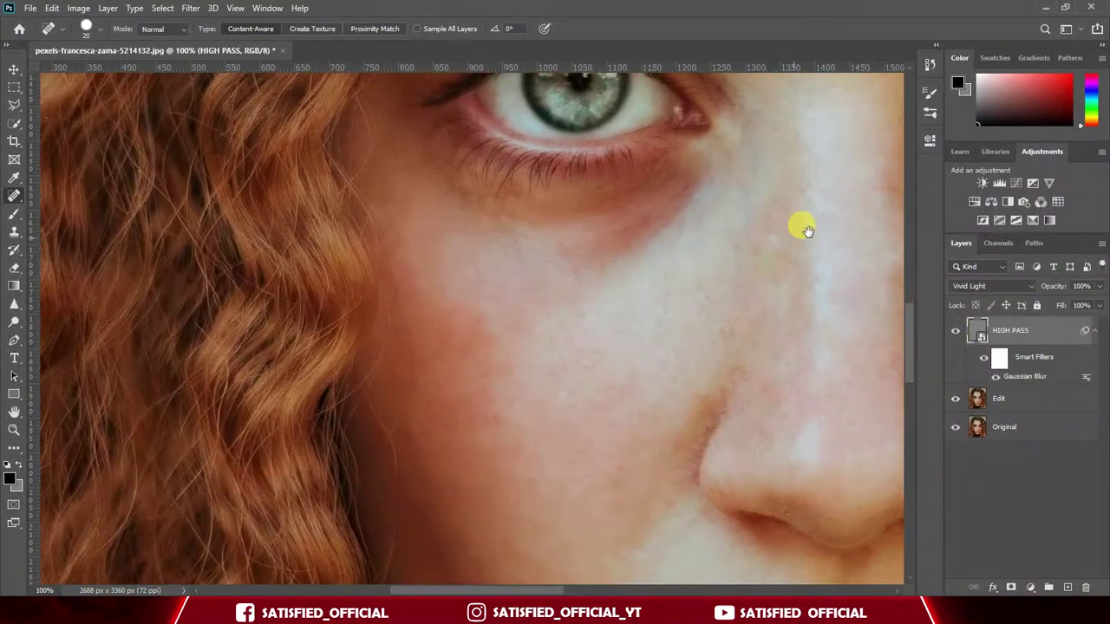
pyautogui.click(955, 332)
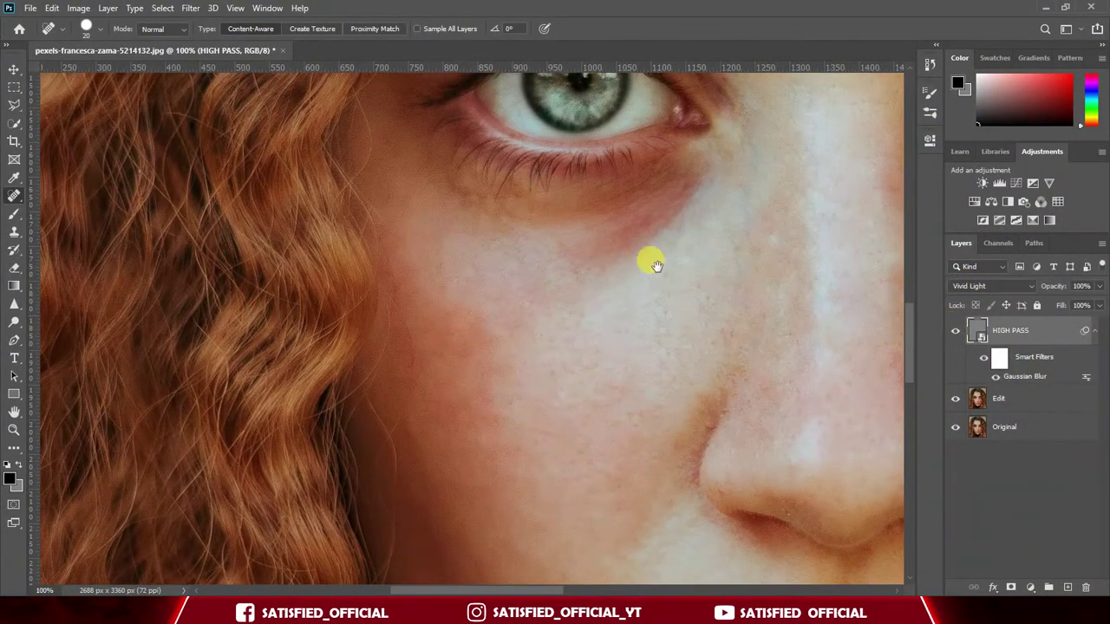
pyautogui.moveTo(656, 265); pyautogui.dragTo(552, 226)
pyautogui.doubleClick(1030, 378)
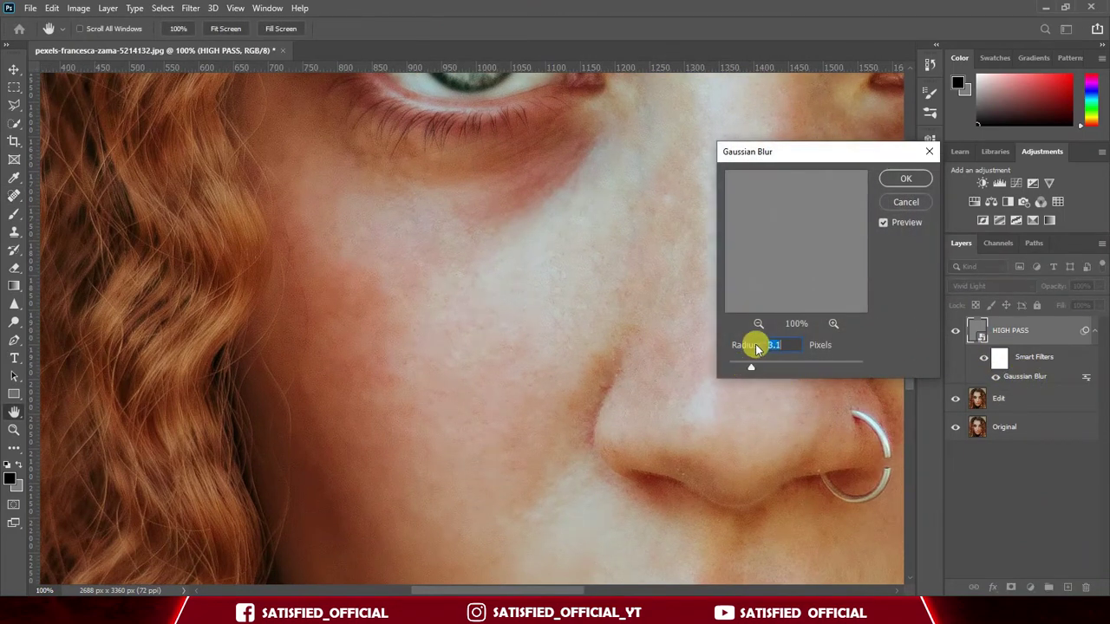
pyautogui.click(901, 179)
# Add a layer mask to the HIGH PASS layer and invert it to black so the smoothing is hidden.
pyautogui.press('j')
pyautogui.moveTo(777, 177); pyautogui.dragTo(700, 392)
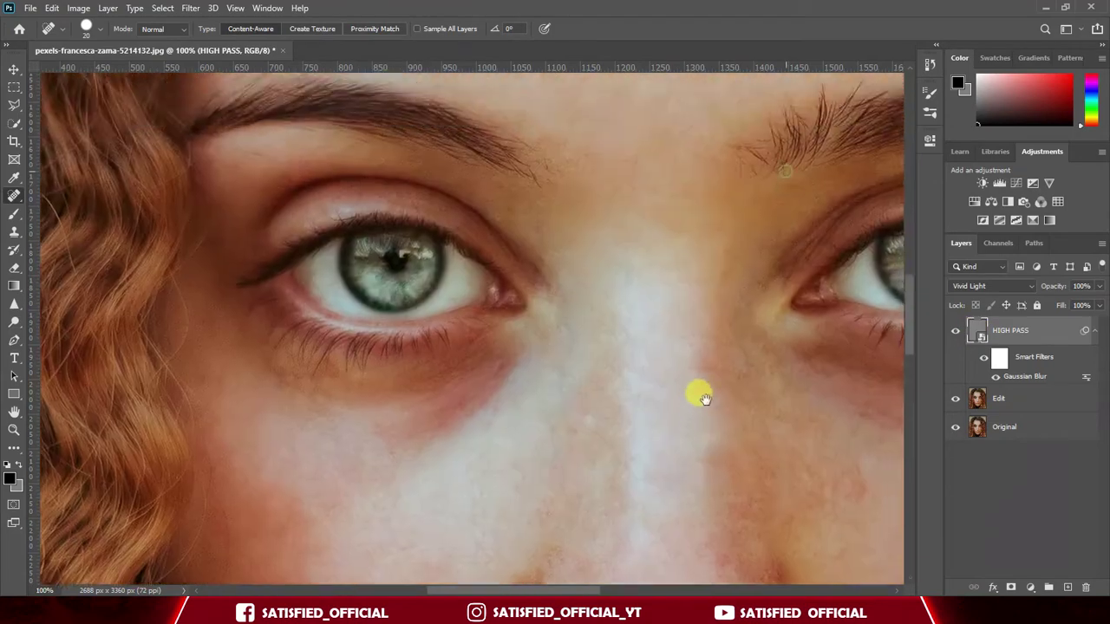
pyautogui.moveTo(714, 94); pyautogui.dragTo(912, 299)
pyautogui.click(1010, 587)
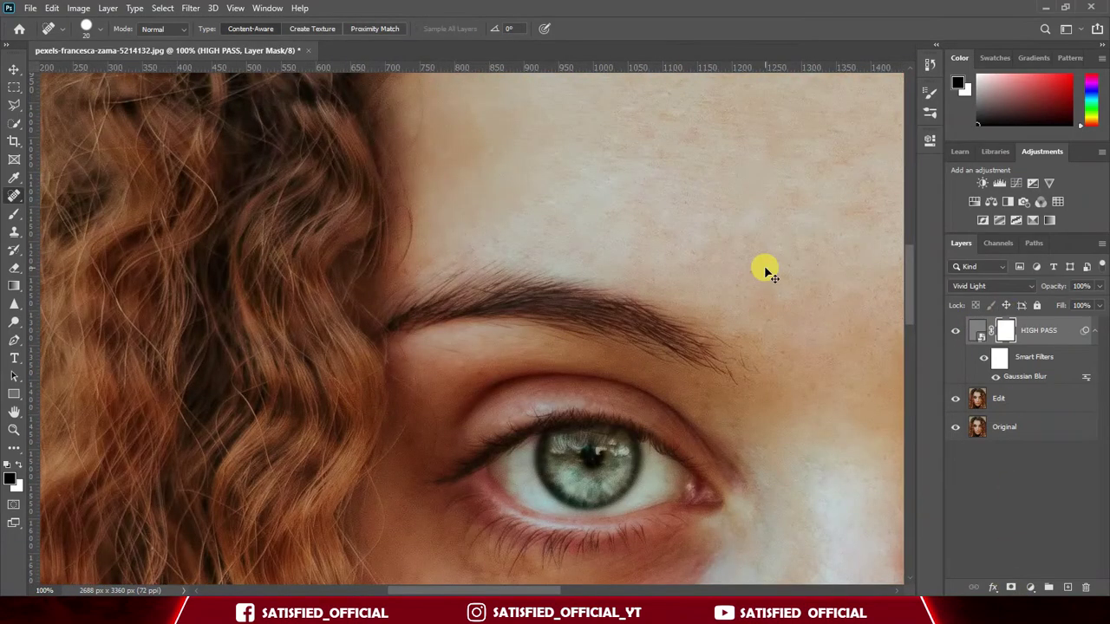
pyautogui.click(953, 332)
pyautogui.moveTo(668, 258); pyautogui.dragTo(649, 359)
# Paint white on the HIGH PASS mask over the forehead and facial skin with a soft brush at 100% opacity.
pyautogui.press('b')
pyautogui.moveTo(595, 235); pyautogui.dragTo(363, 364)
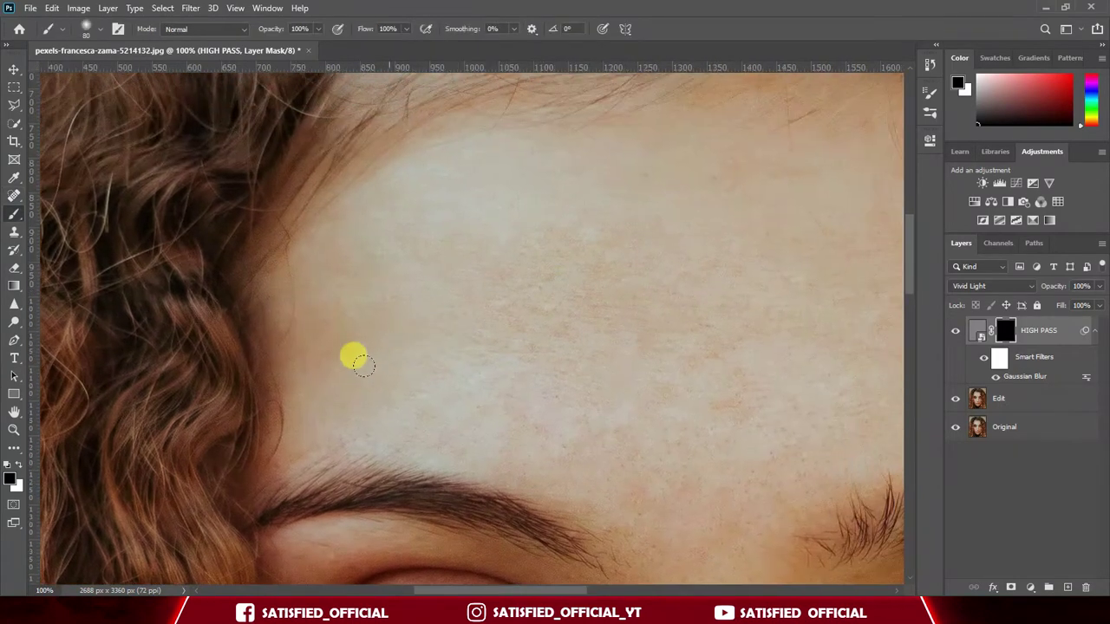
pyautogui.click(318, 29)
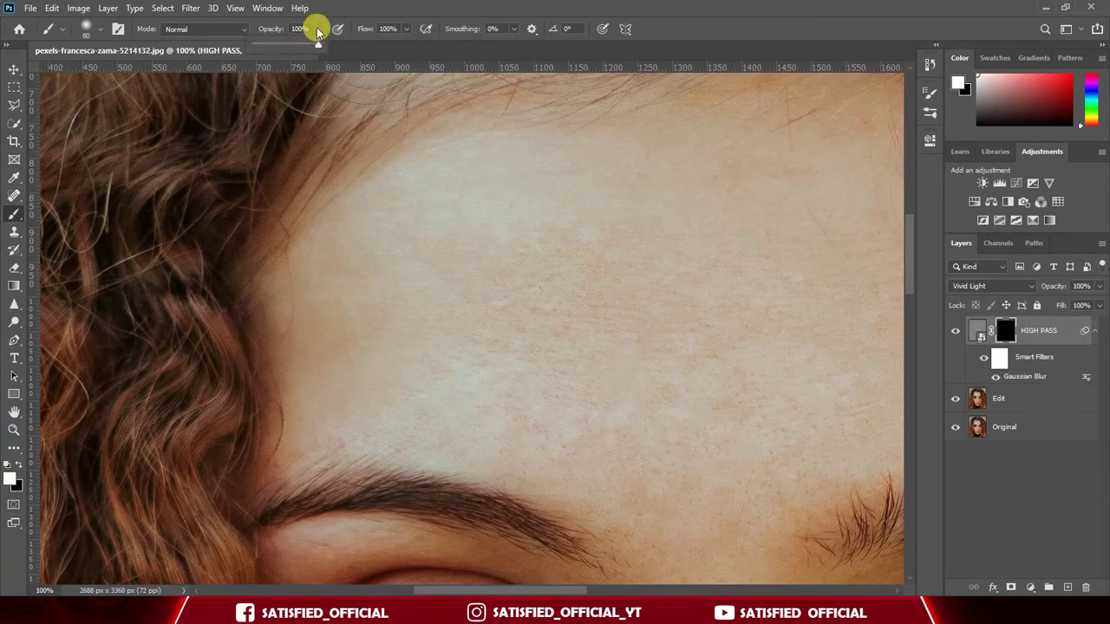
pyautogui.click(397, 257)
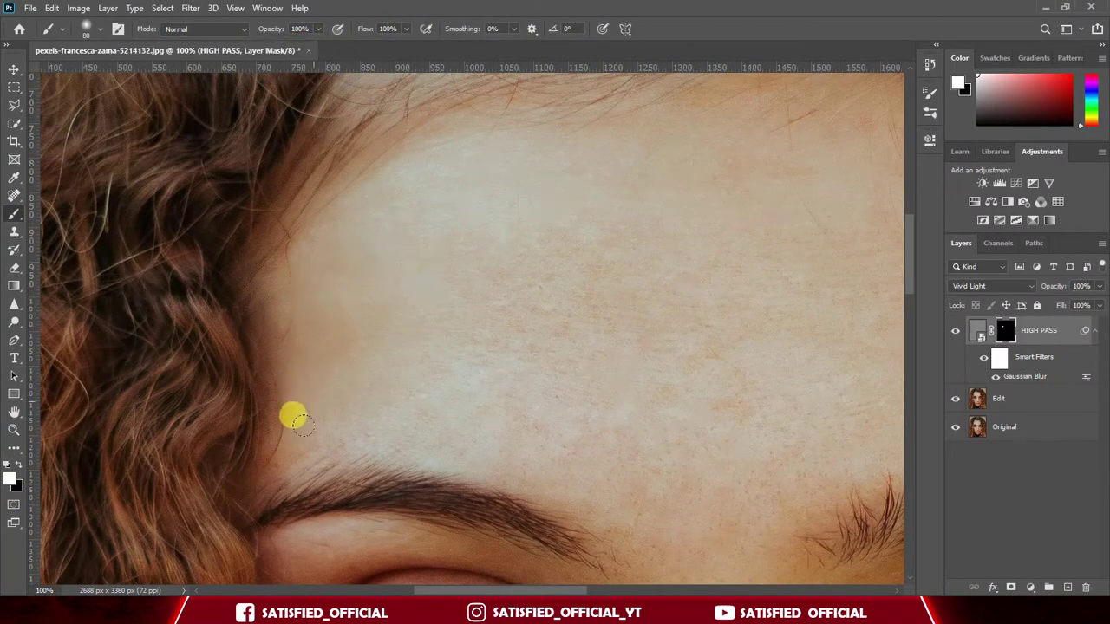
pyautogui.moveTo(304, 425)
pyautogui.mouseDown()
pyautogui.moveTo(378, 428)
pyautogui.moveTo(412, 251)
pyautogui.moveTo(400, 131)
pyautogui.moveTo(345, 143)
pyautogui.moveTo(623, 452)
pyautogui.moveTo(322, 149)
pyautogui.moveTo(435, 148)
pyautogui.moveTo(527, 357)
pyautogui.moveTo(245, 304)
pyautogui.mouseUp()
# Compare the face with and without the masked HIGH PASS smoothing, up close and as a whole.
pyautogui.hotkey('ctrl', '+')
pyautogui.click(954, 332)
pyautogui.click(954, 331)
pyautogui.hotkey('ctrl', '-')
pyautogui.hotkey('ctrl', '-')
pyautogui.hotkey('ctrl', '-')
pyautogui.hotkey('ctrl', '-')
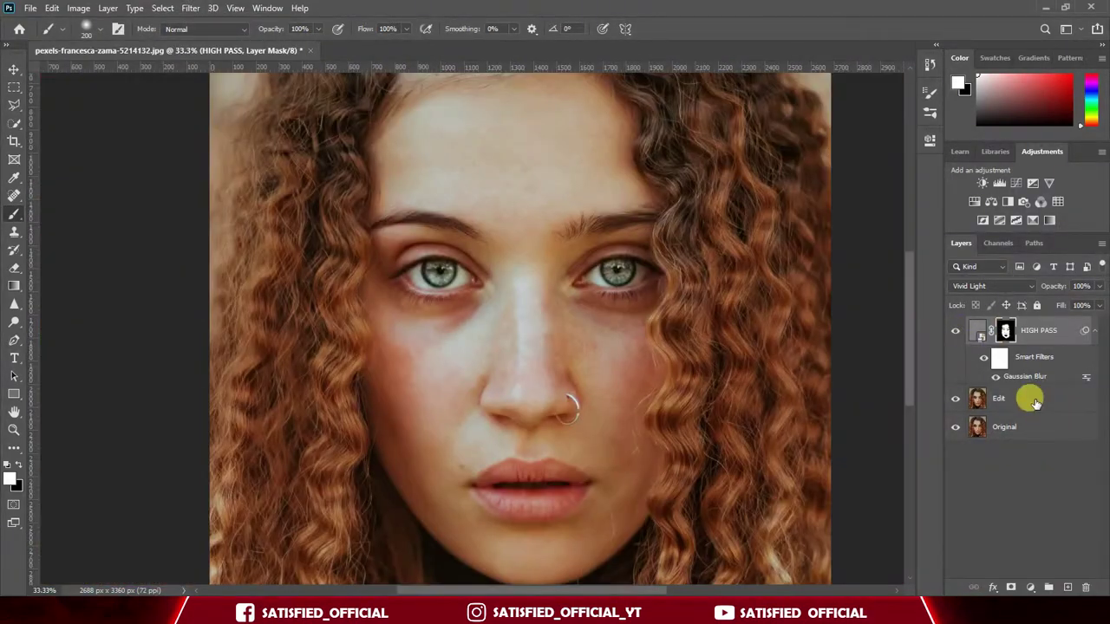
# Merge the HIGH PASS and Edit layers into one layer.
pyautogui.keyDown('shift'); pyautogui.click(1033, 401); pyautogui.keyUp('shift')
pyautogui.rightClick(1044, 397)
pyautogui.click(932, 420)
# Compare the merged HIGH PASS layer with the original, and duplicate it under the name Clean.
pyautogui.click(955, 331)
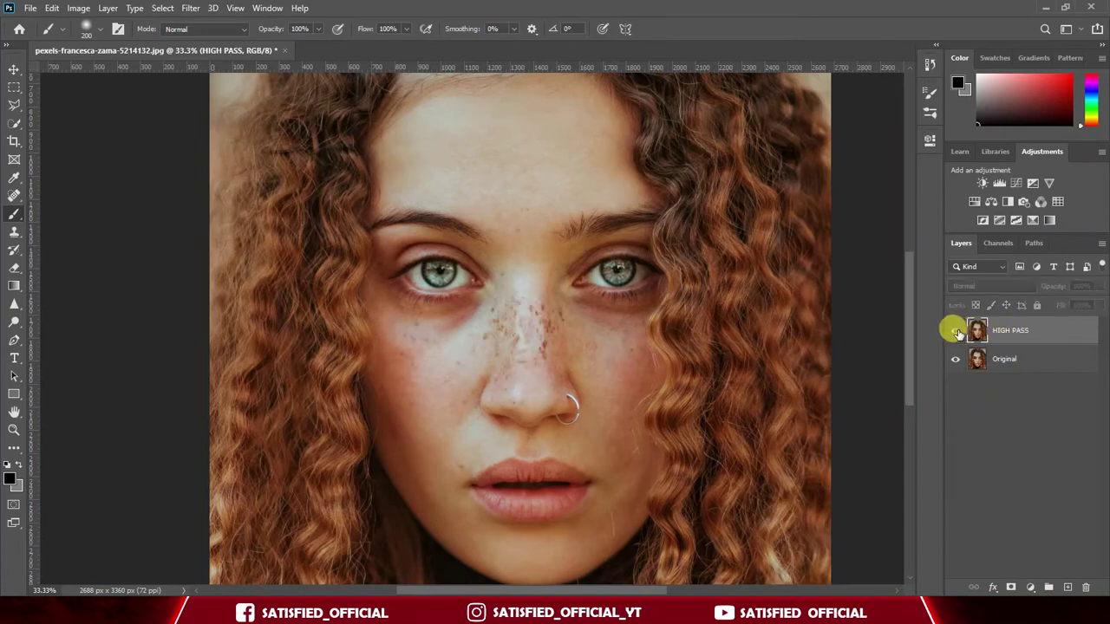
pyautogui.click(955, 331)
pyautogui.hotkey('ctrl', 'j')
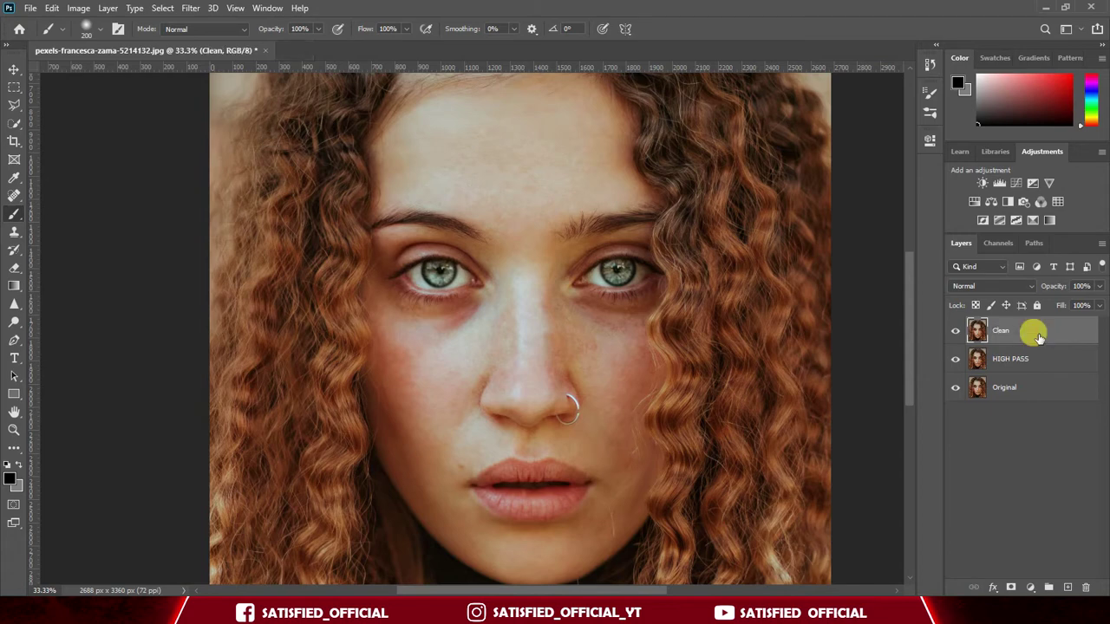
# Set up the Mixer Brush for the forehead with wet at 5% and flow at 4%.
pyautogui.rightClick(14, 214)
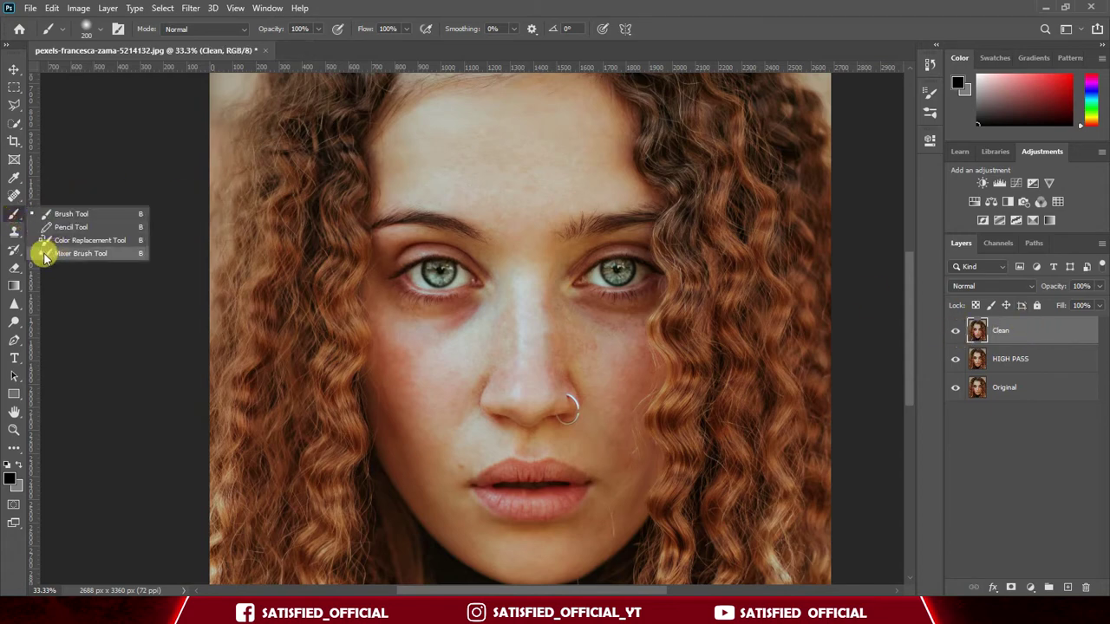
pyautogui.click(97, 258)
pyautogui.moveTo(512, 173); pyautogui.dragTo(524, 314)
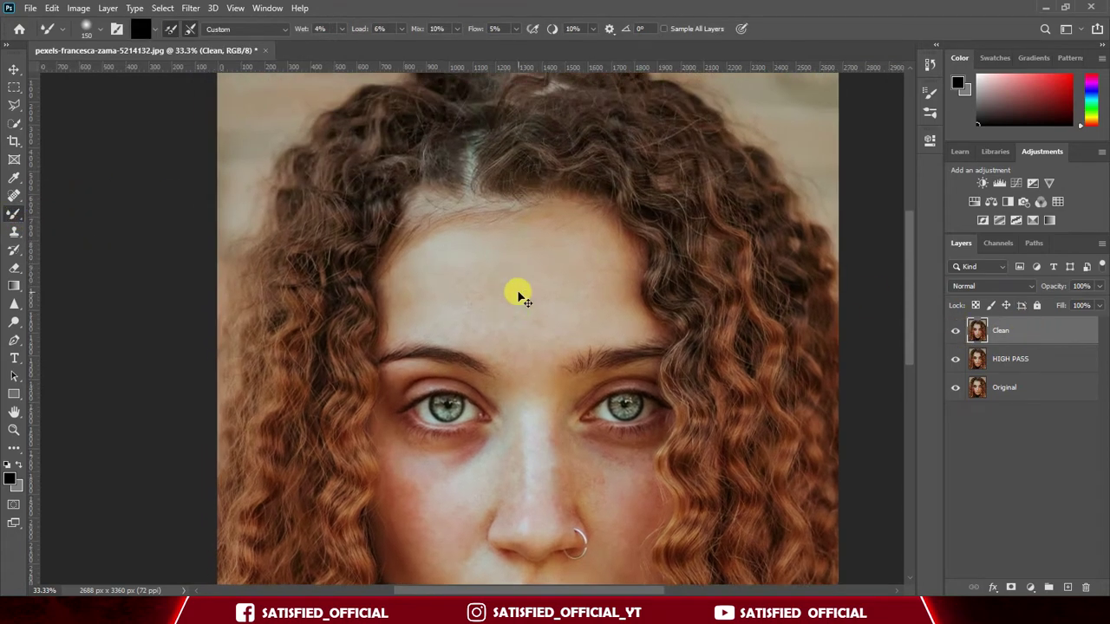
pyautogui.hotkey('ctrl', '+')
pyautogui.hotkey('ctrl', '+')
pyautogui.scroll(1, 428, 248)
pyautogui.scroll(1, 438, 240)
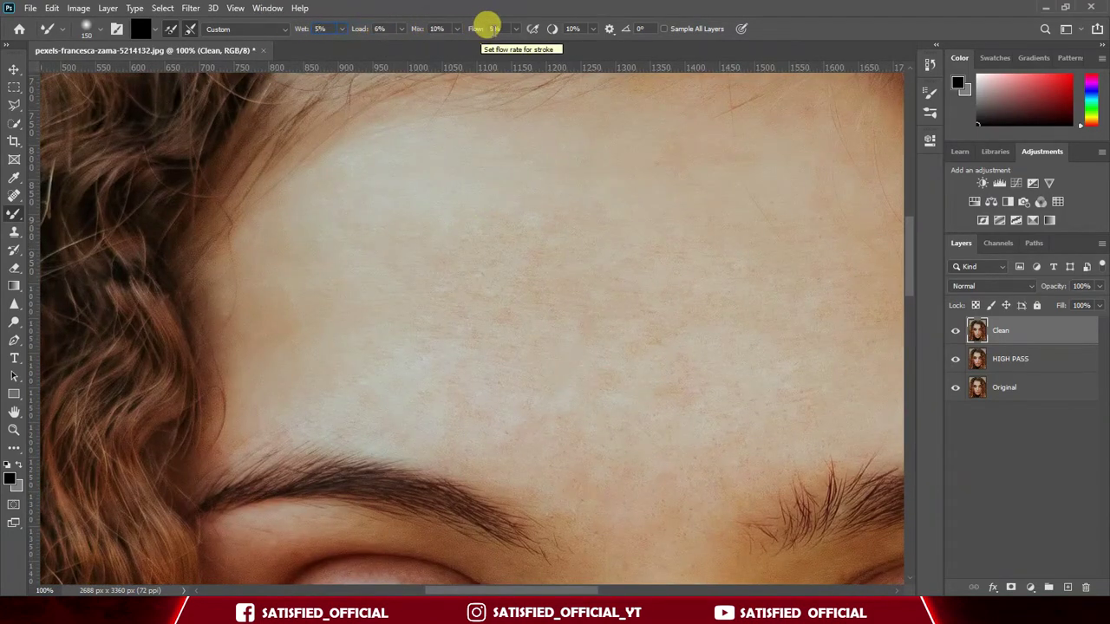
pyautogui.click(496, 29)
pyautogui.press('Return')
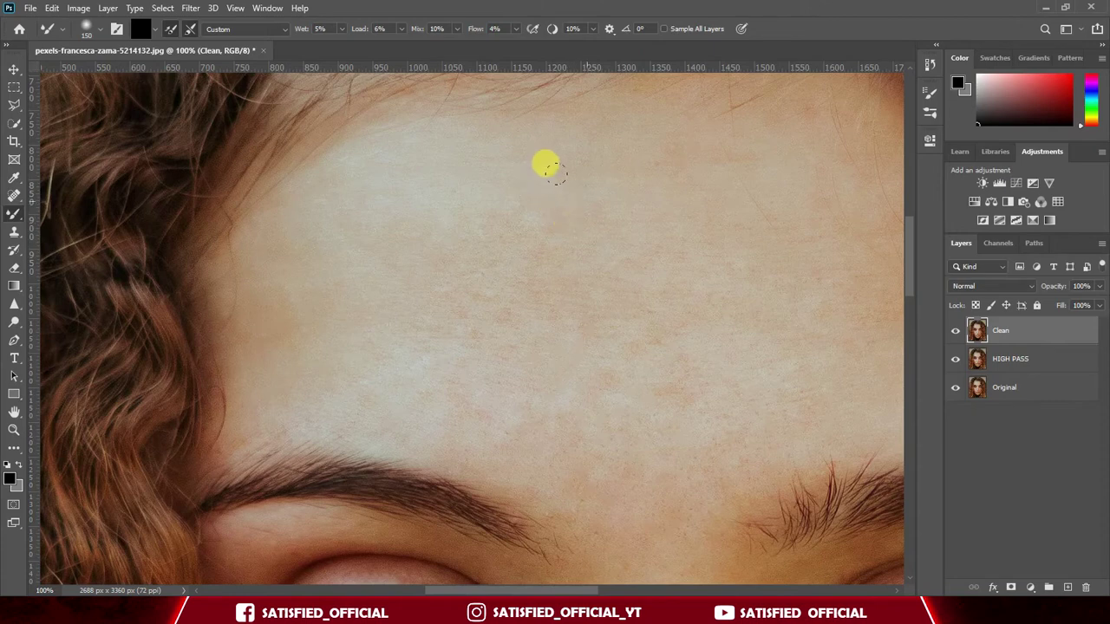
# Blend the forehead skin near the hairline above the first eyebrow with the size 150 Mixer Brush, sampling nearby skin tone.
pyautogui.moveTo(418, 192); pyautogui.dragTo(491, 229)
pyautogui.moveTo(454, 192); pyautogui.dragTo(527, 177)
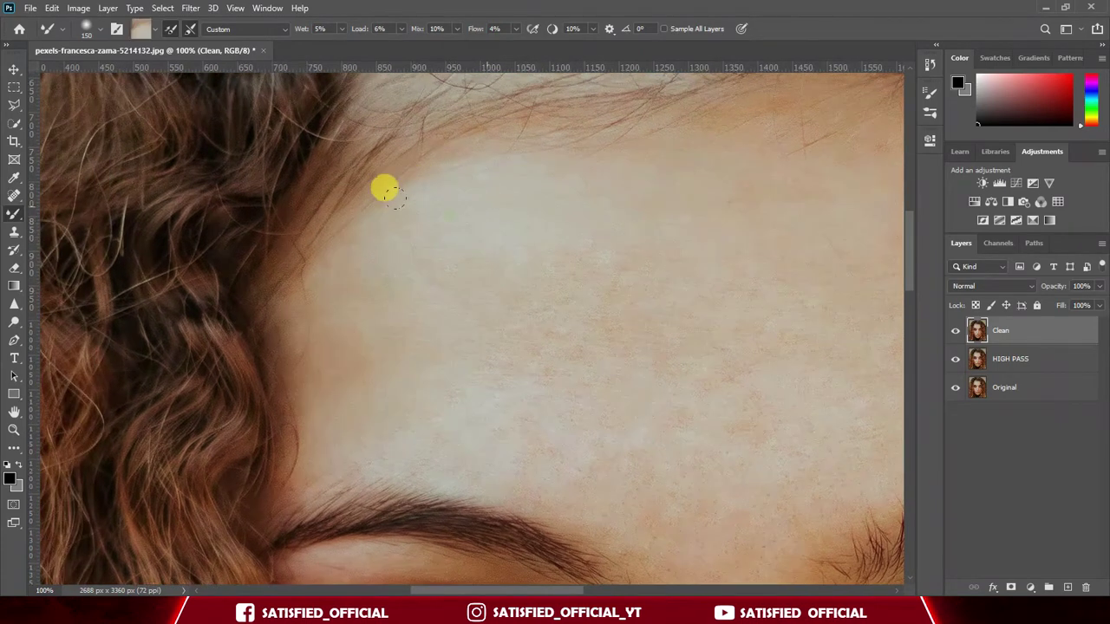
pyautogui.keyDown('alt'); pyautogui.click(334, 318); pyautogui.keyUp('alt')
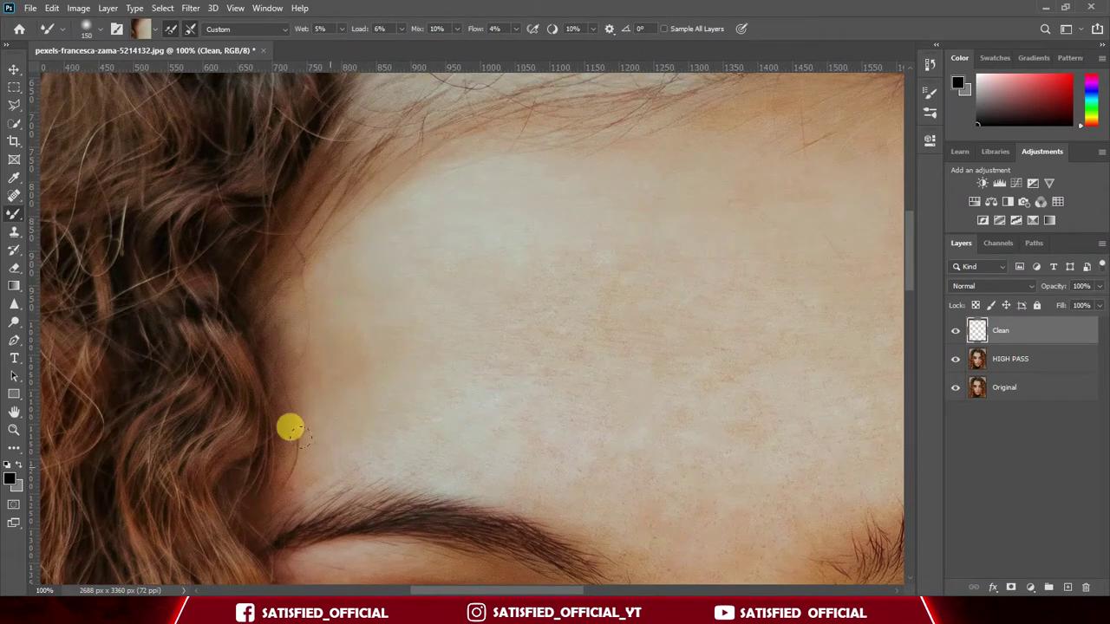
pyautogui.moveTo(276, 337); pyautogui.dragTo(518, 250)
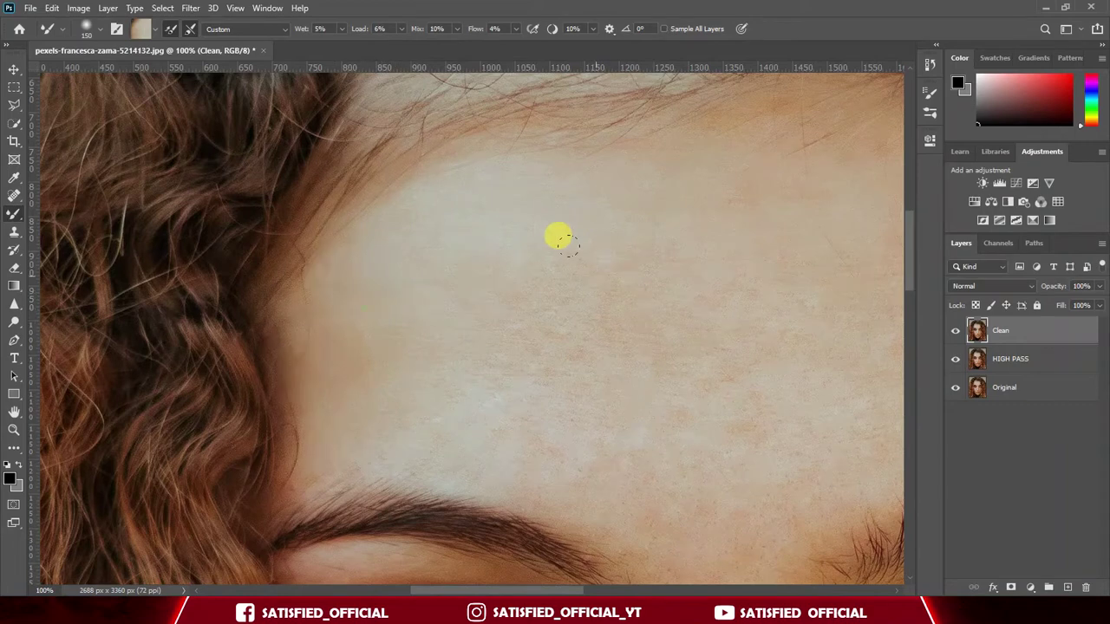
# Blend the middle and far side of the forehead with the Mixer Brush at size 300, and check it against the layer below.
pyautogui.moveTo(578, 288); pyautogui.dragTo(542, 245)
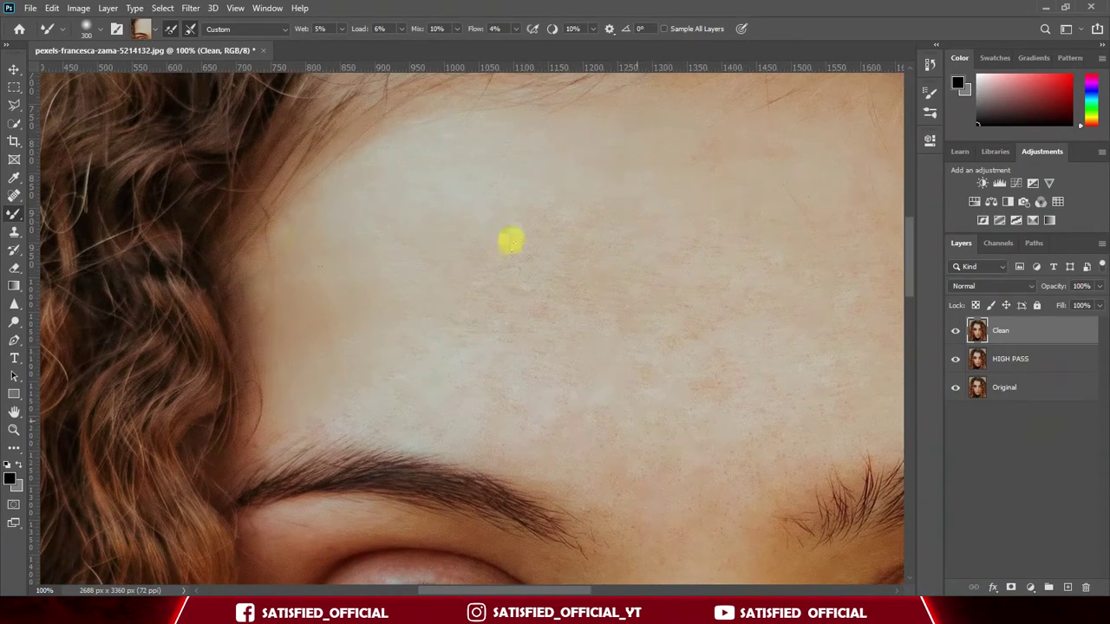
pyautogui.moveTo(692, 279); pyautogui.dragTo(461, 312)
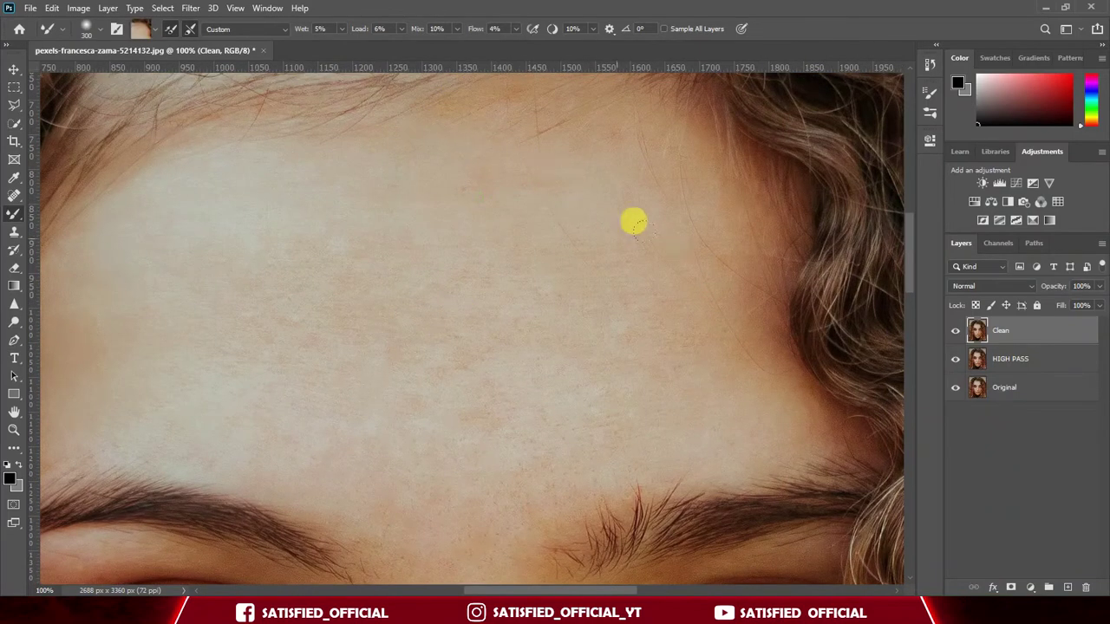
pyautogui.moveTo(633, 221); pyautogui.dragTo(650, 328)
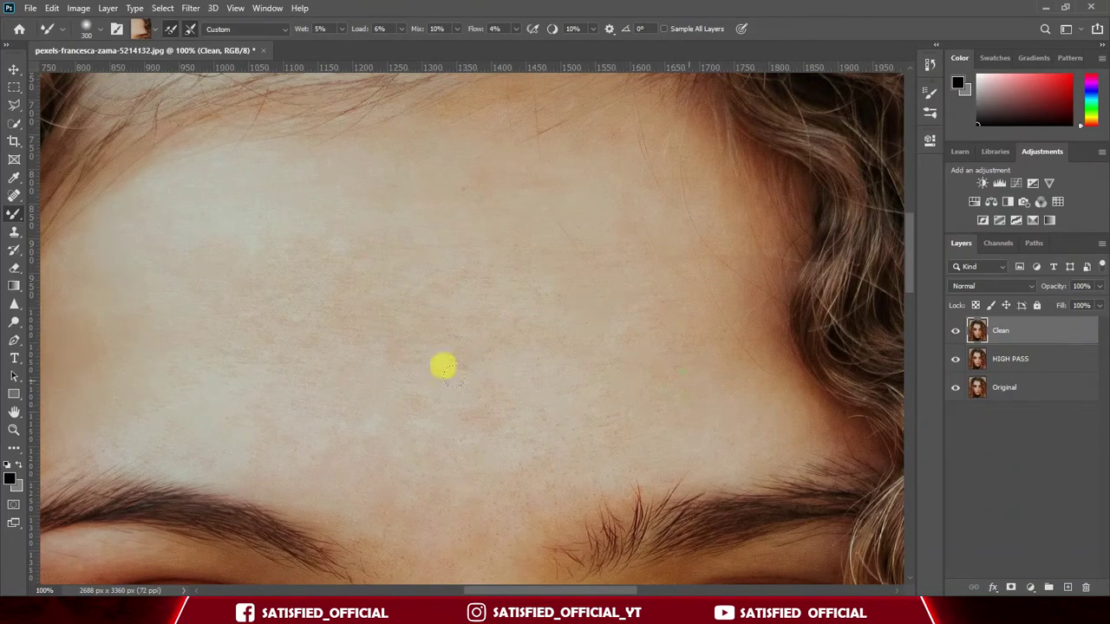
pyautogui.click(955, 330)
pyautogui.hscroll(-2, 535, 290)
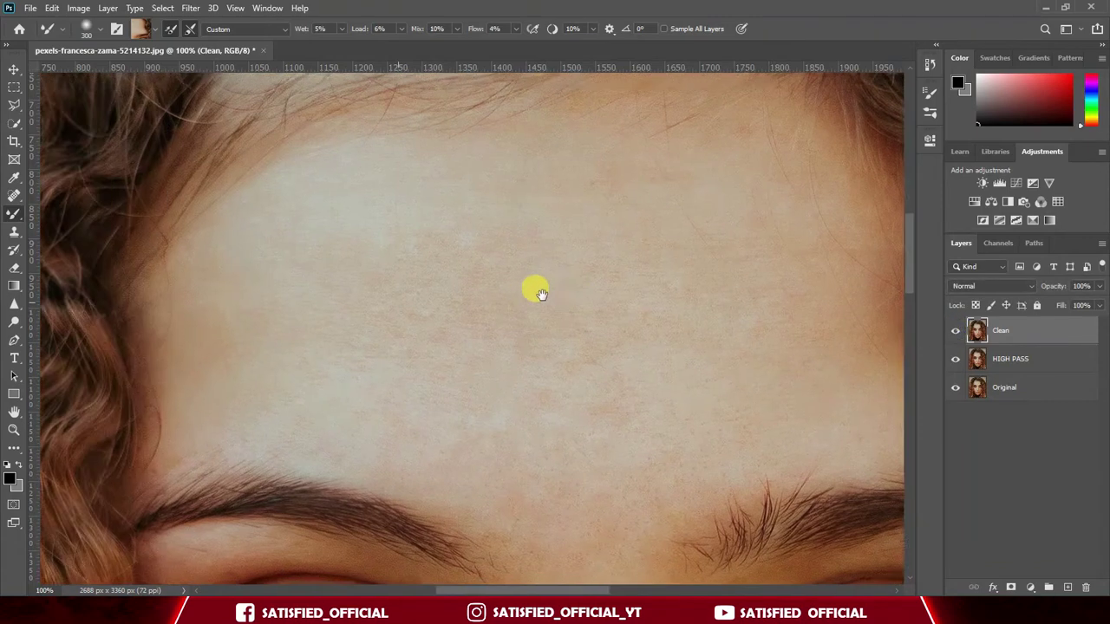
# Set the Mixer Brush flow to 12% and wet to 10%, and blend the remaining uneven texture across the forehead.
pyautogui.click(515, 29)
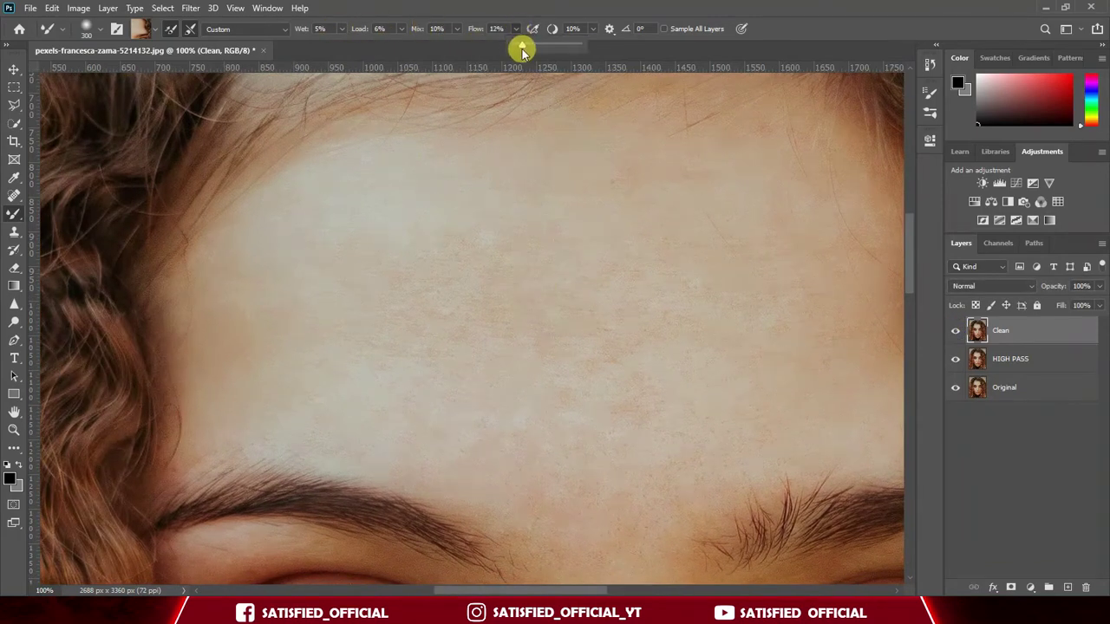
pyautogui.click(341, 29)
pyautogui.click(248, 209)
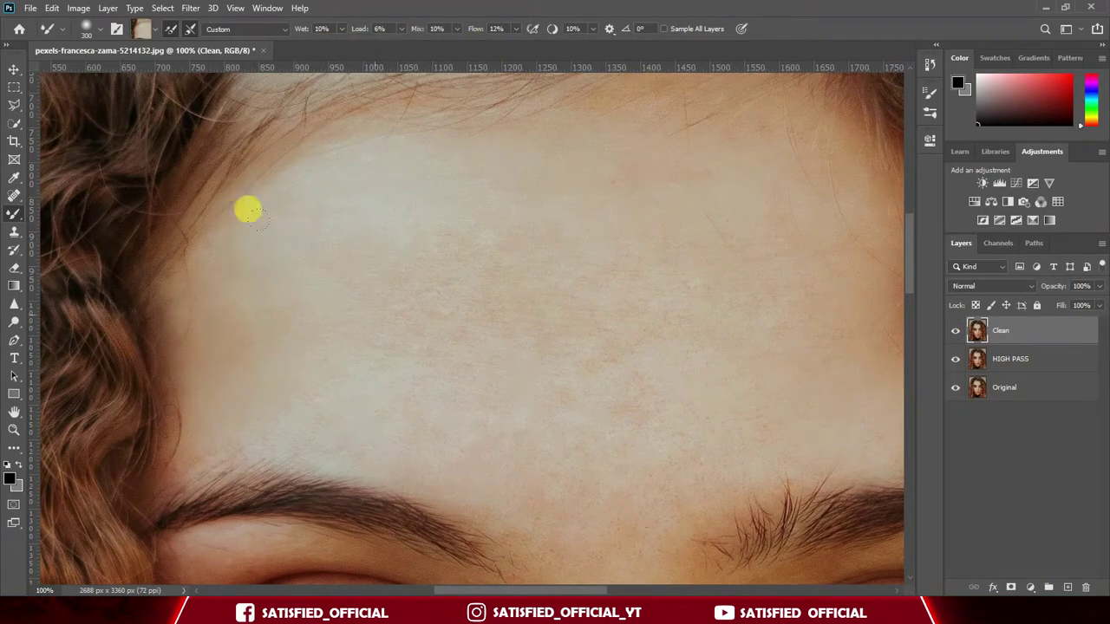
pyautogui.scroll(-5, 624, 277)
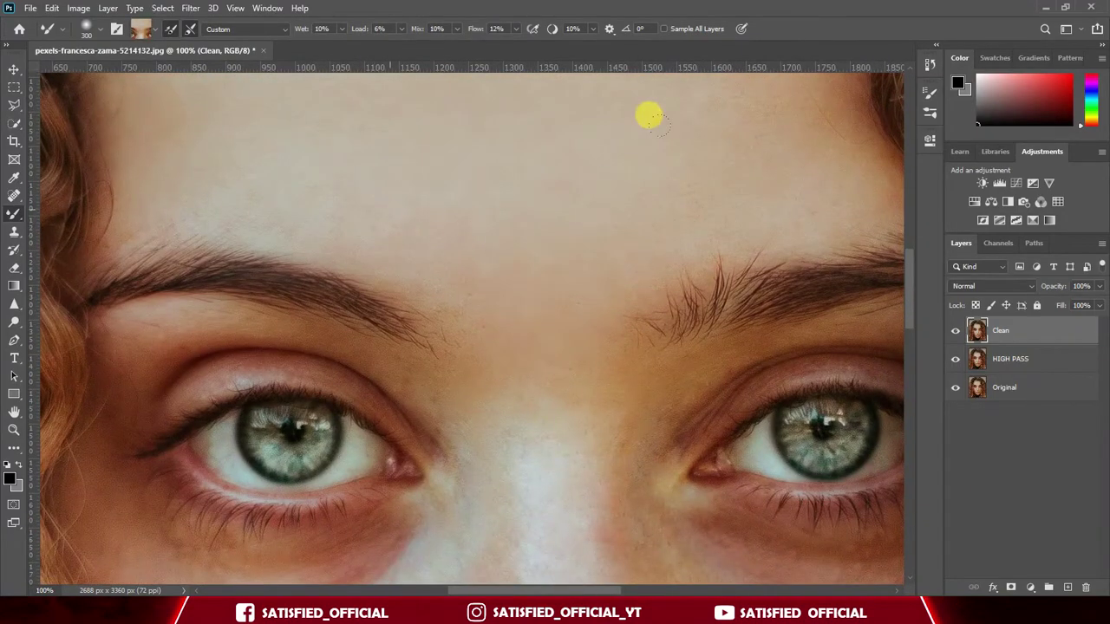
# Blend the bridge and sides of the nose with the Mixer Brush at size 175.
pyautogui.scroll(-5, 649, 115)
pyautogui.scroll(-4, 516, 487)
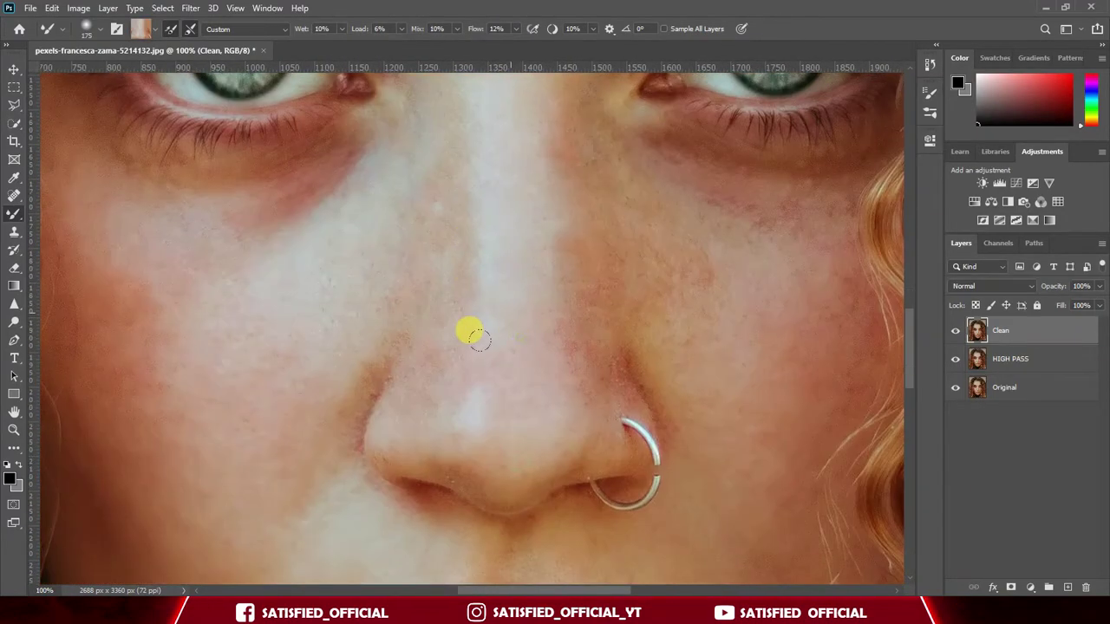
pyautogui.scroll(2, 479, 251)
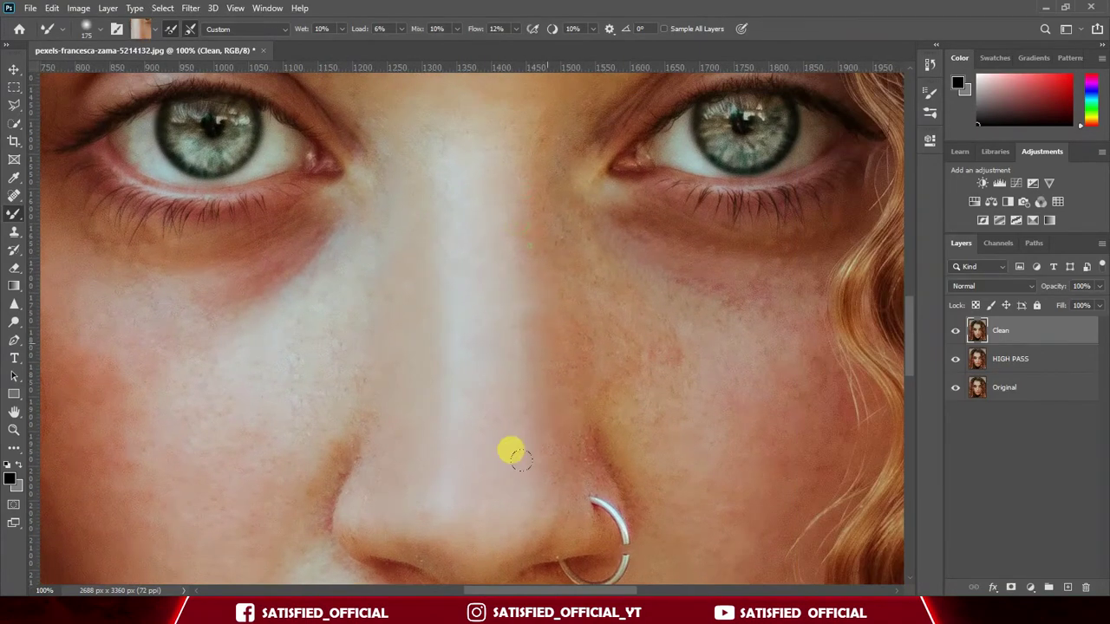
pyautogui.moveTo(521, 459); pyautogui.dragTo(355, 505)
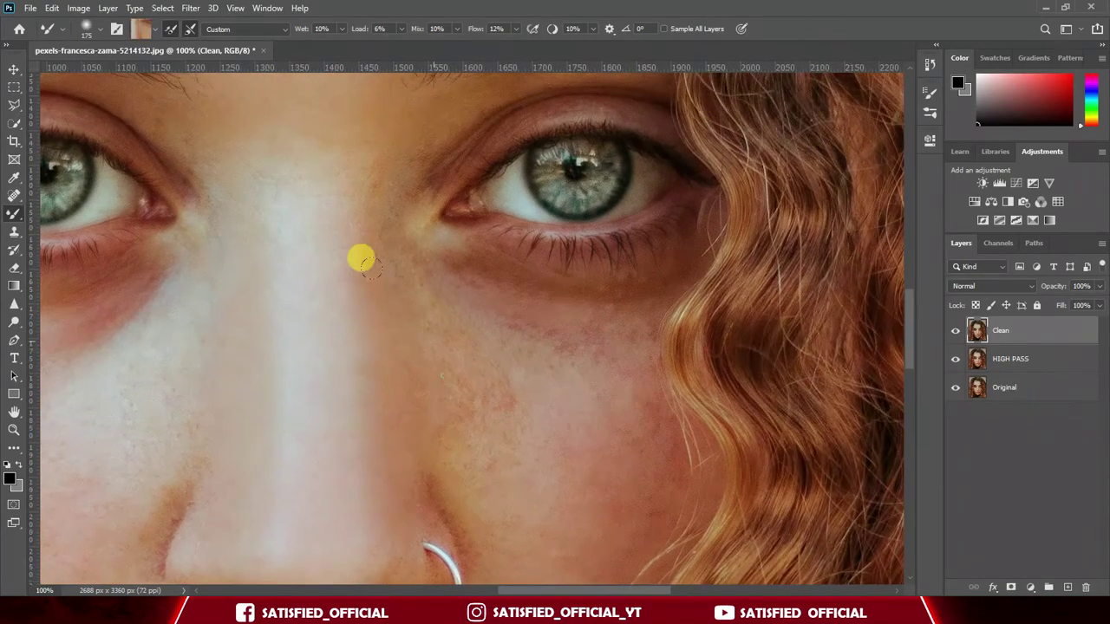
# Blend the cheek on the nose-ring side, from beside the nose up to under the eye and out toward the hair.
pyautogui.moveTo(559, 415); pyautogui.dragTo(503, 302)
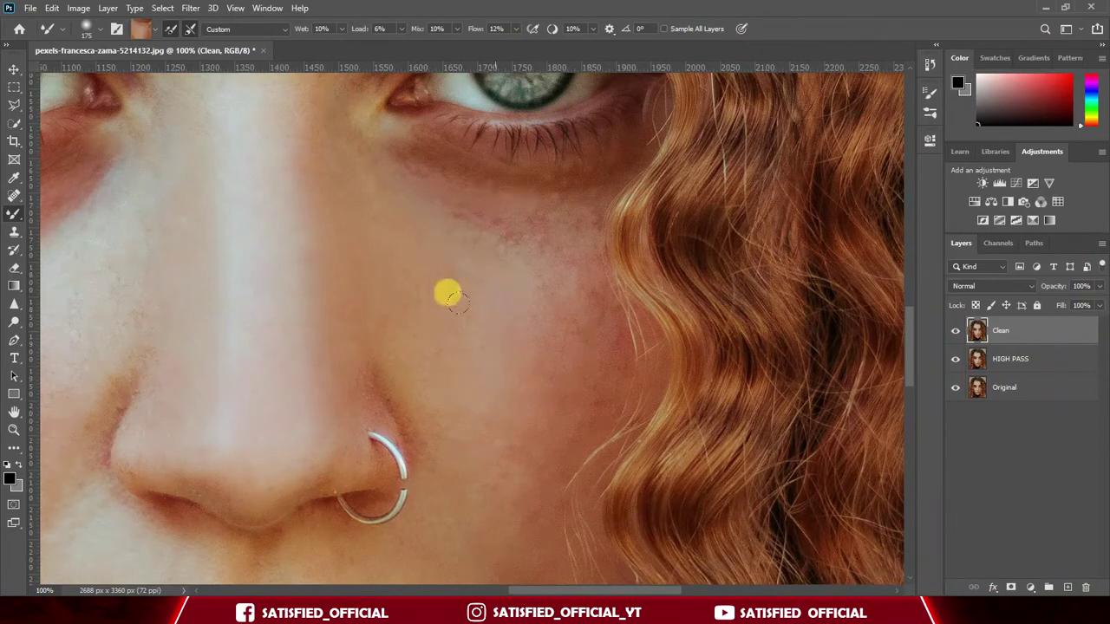
pyautogui.scroll(3, 437, 286)
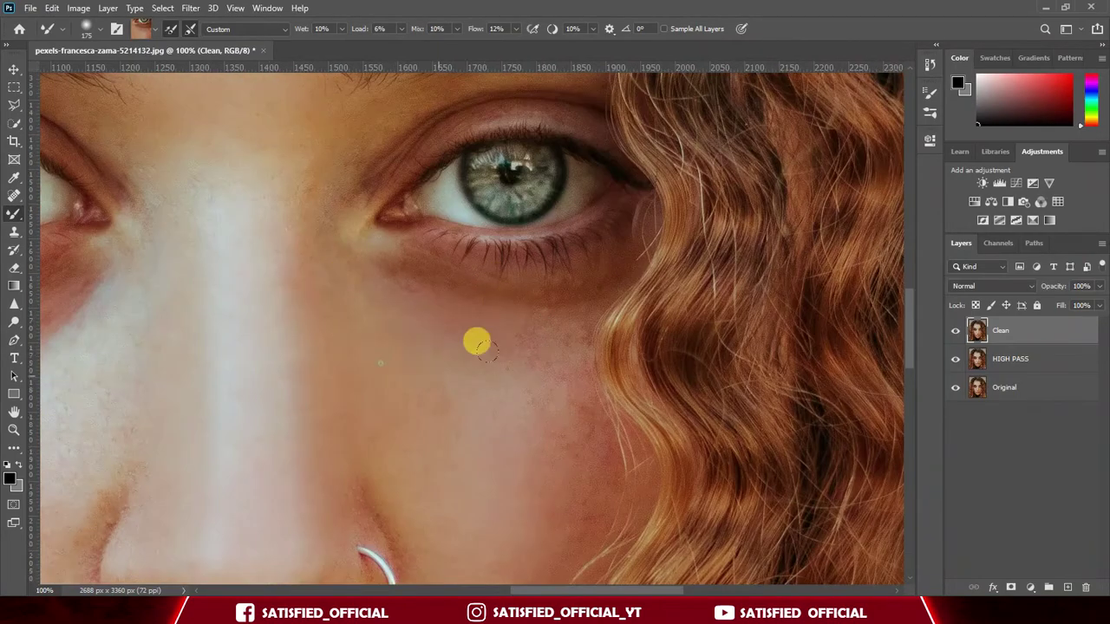
pyautogui.scroll(-4, 476, 339)
pyautogui.scroll(-5, 563, 260)
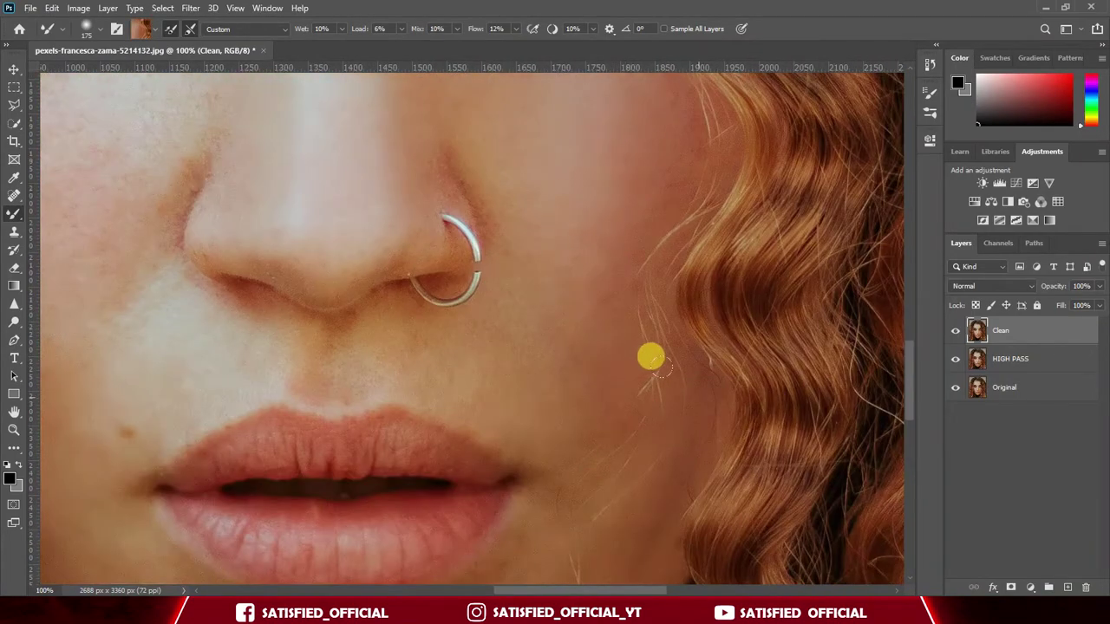
# Blend the lower cheek on the nose-ring side and the skin between the nose and upper lip.
pyautogui.scroll(2, 526, 352)
pyautogui.hscroll(-2, 525, 352)
pyautogui.hscroll(-3, 535, 453)
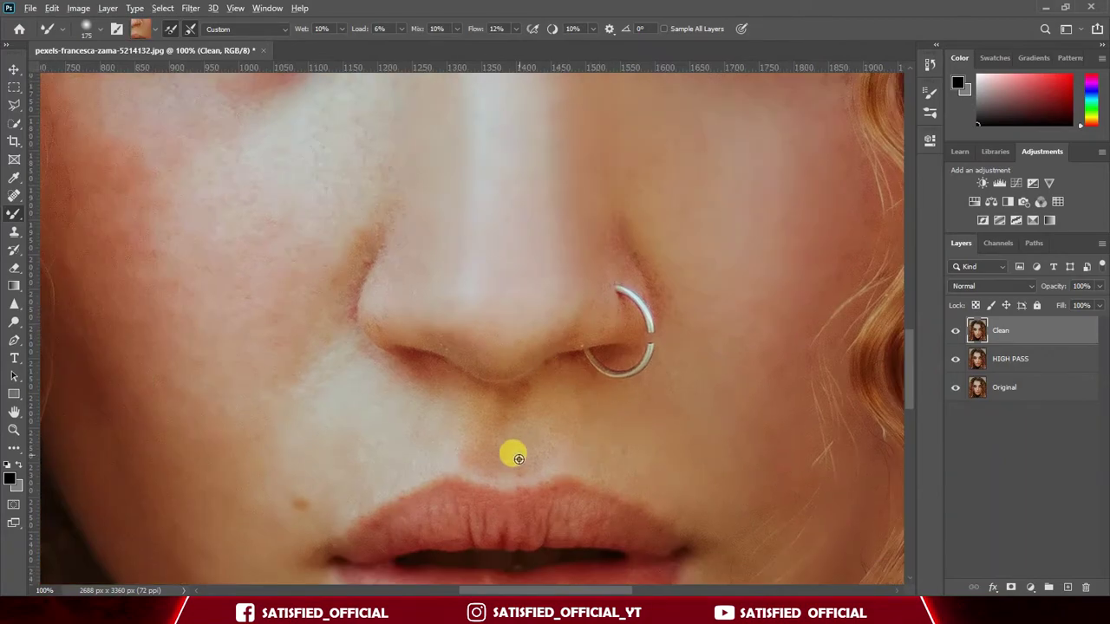
pyautogui.scroll(-3, 416, 347)
pyautogui.hscroll(-4, 416, 347)
# Sample skin beside the nostril without the ring and blend that side's cheek up to the area under the eye.
pyautogui.moveTo(681, 292); pyautogui.dragTo(789, 413)
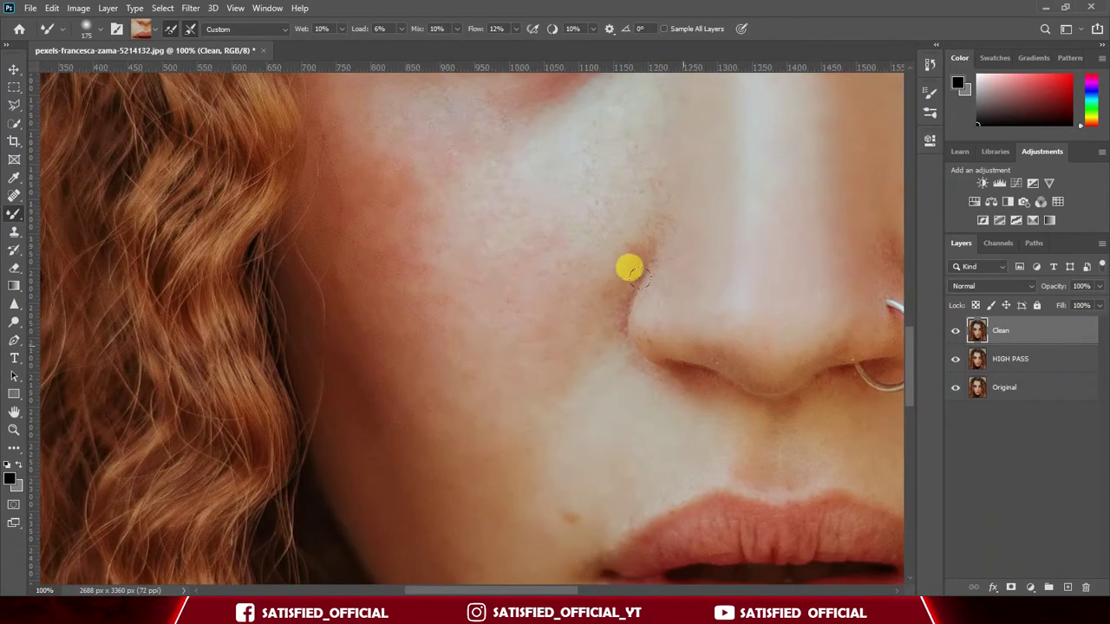
pyautogui.keyDown('alt'); pyautogui.click(619, 292); pyautogui.keyUp('alt')
pyautogui.moveTo(580, 324); pyautogui.dragTo(645, 451)
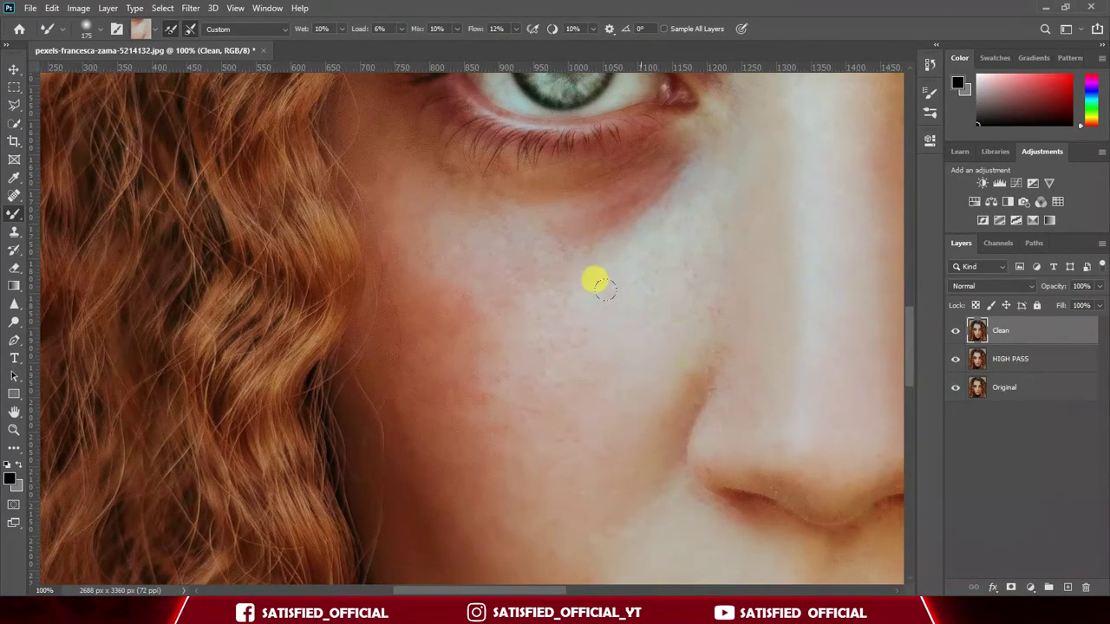
pyautogui.scroll(2, 589, 325)
pyautogui.hscroll(-3, 590, 324)
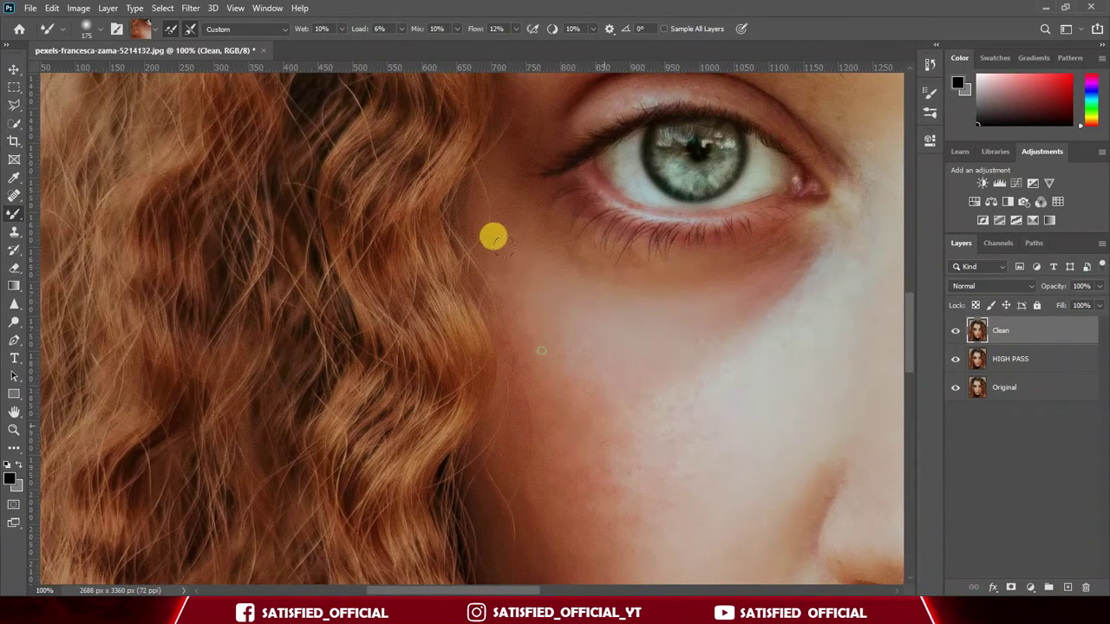
# Blend the outer cheek opposite the nose ring and continue down the jaw and across the chin.
pyautogui.scroll(-7, 606, 396)
pyautogui.hscroll(2, 510, 254)
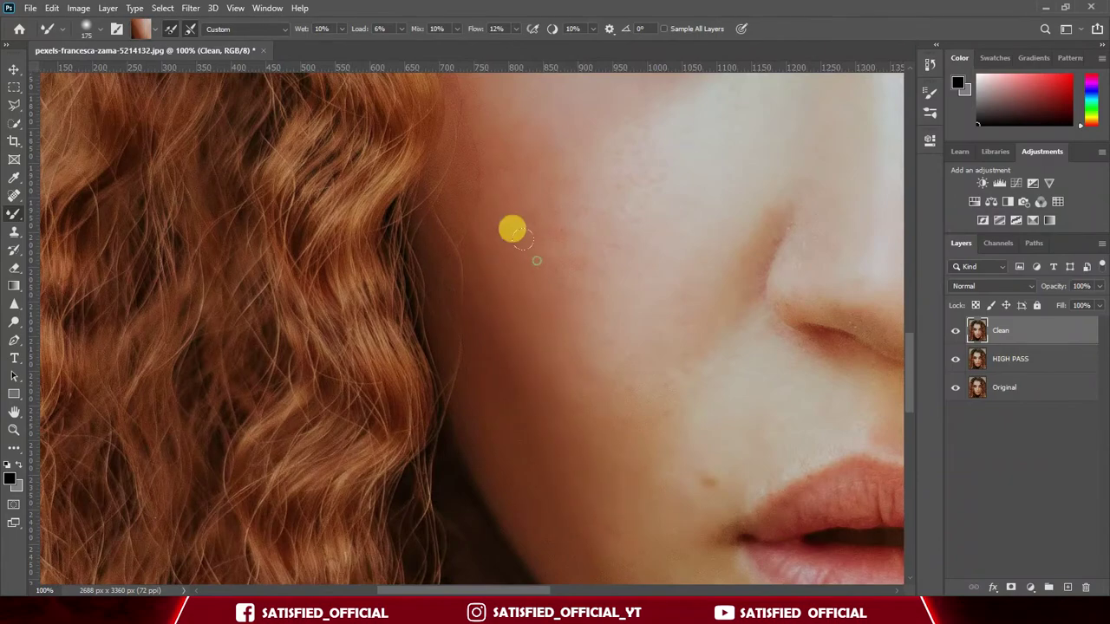
pyautogui.scroll(-3, 632, 260)
pyautogui.scroll(-2, 672, 390)
pyautogui.hscroll(4, 672, 390)
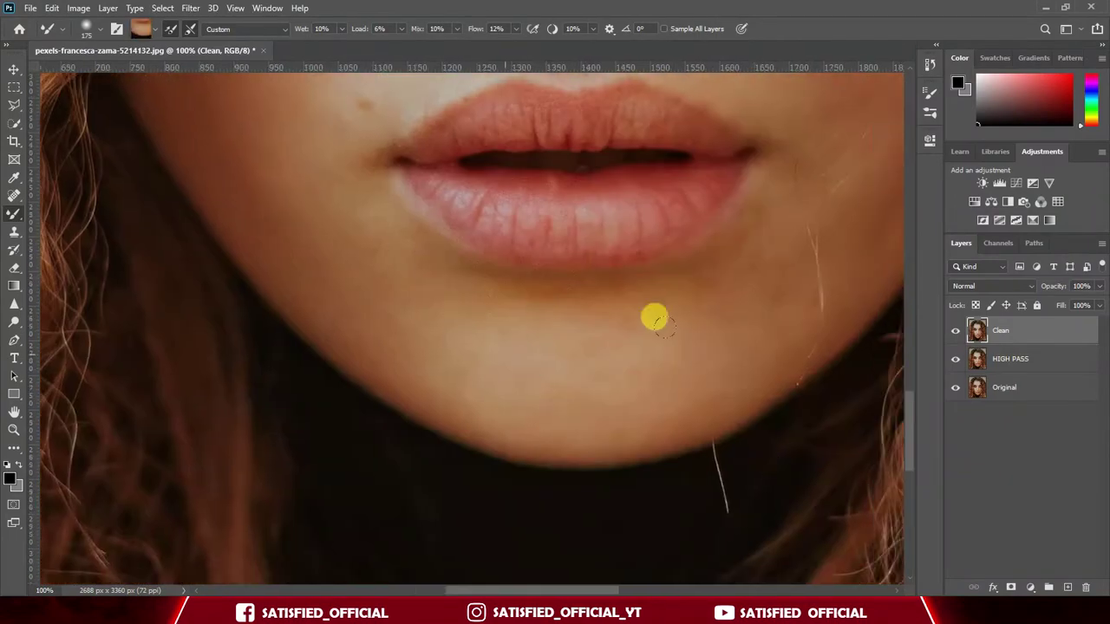
# Blend the skin between the eyebrows and the far side of the forehead above the second eyebrow.
pyautogui.scroll(8, 591, 359)
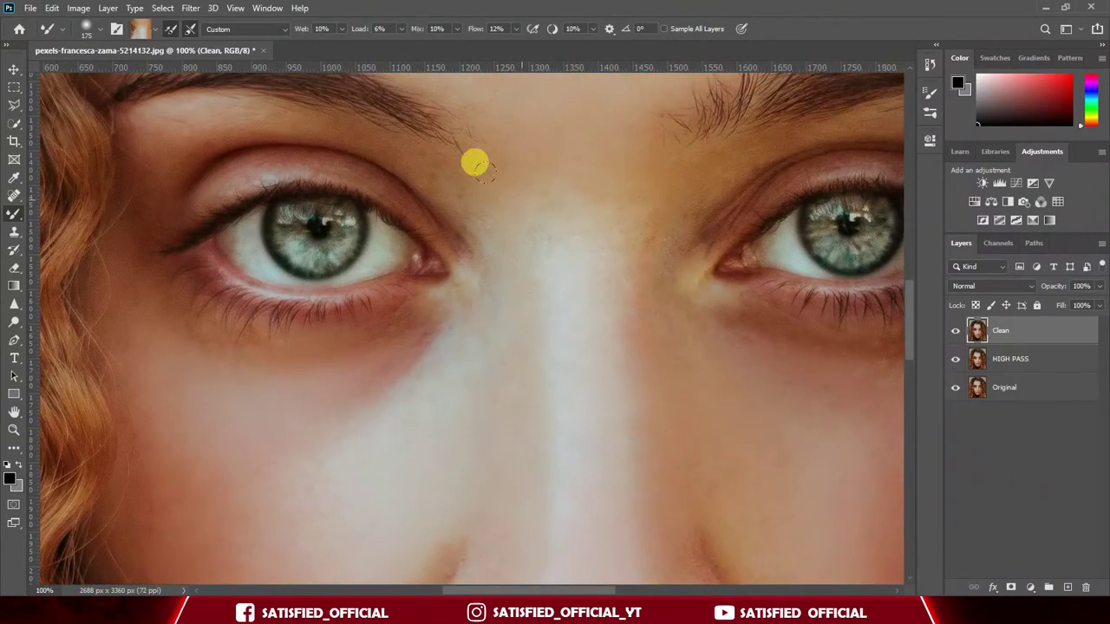
pyautogui.scroll(4, 537, 347)
pyautogui.hscroll(3, 520, 373)
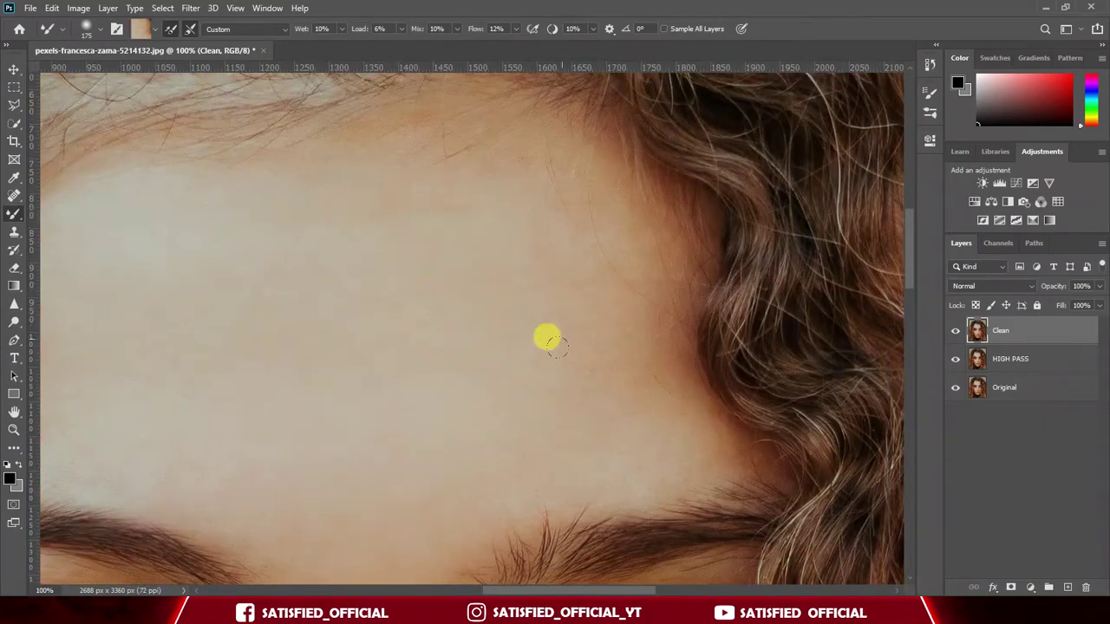
# Compare the face with the Clean layer hidden and shown at several zoom levels.
pyautogui.scroll(-5, 549, 312)
pyautogui.scroll(2, 548, 312)
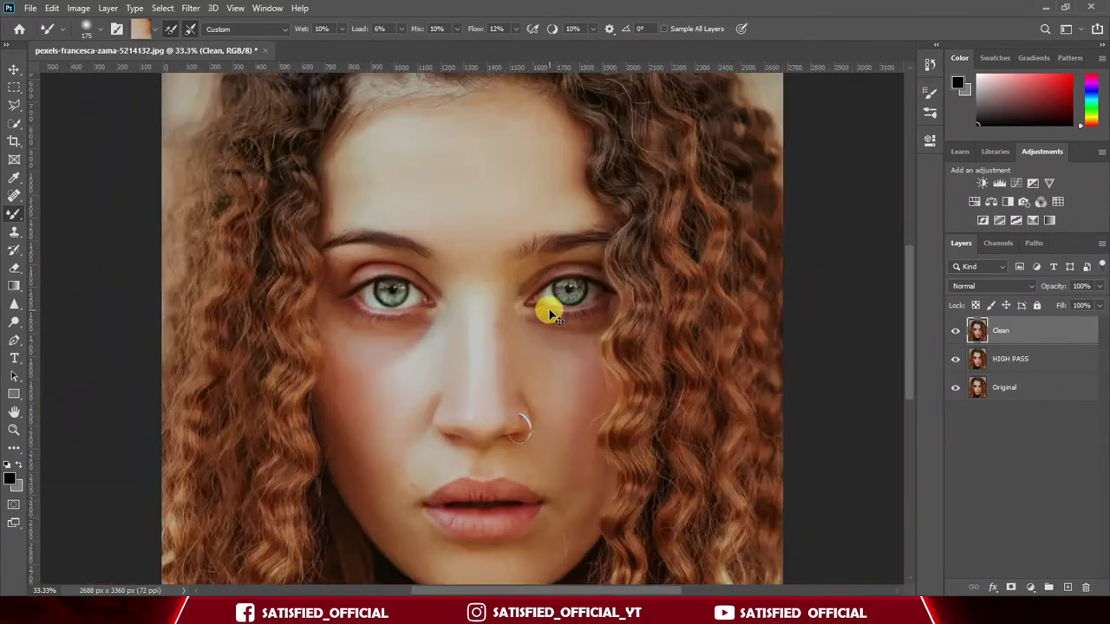
pyautogui.scroll(-1, 555, 347)
pyautogui.hscroll(1, 555, 346)
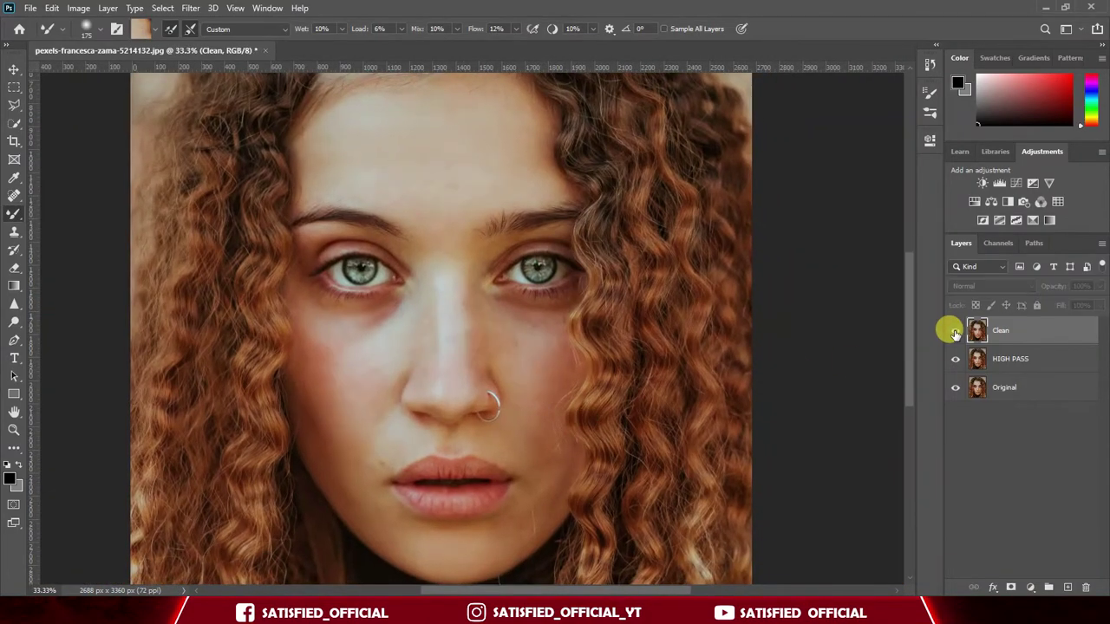
pyautogui.click(954, 331)
pyautogui.click(955, 332)
pyautogui.click(955, 332)
pyautogui.hotkey('ctrl', '+')
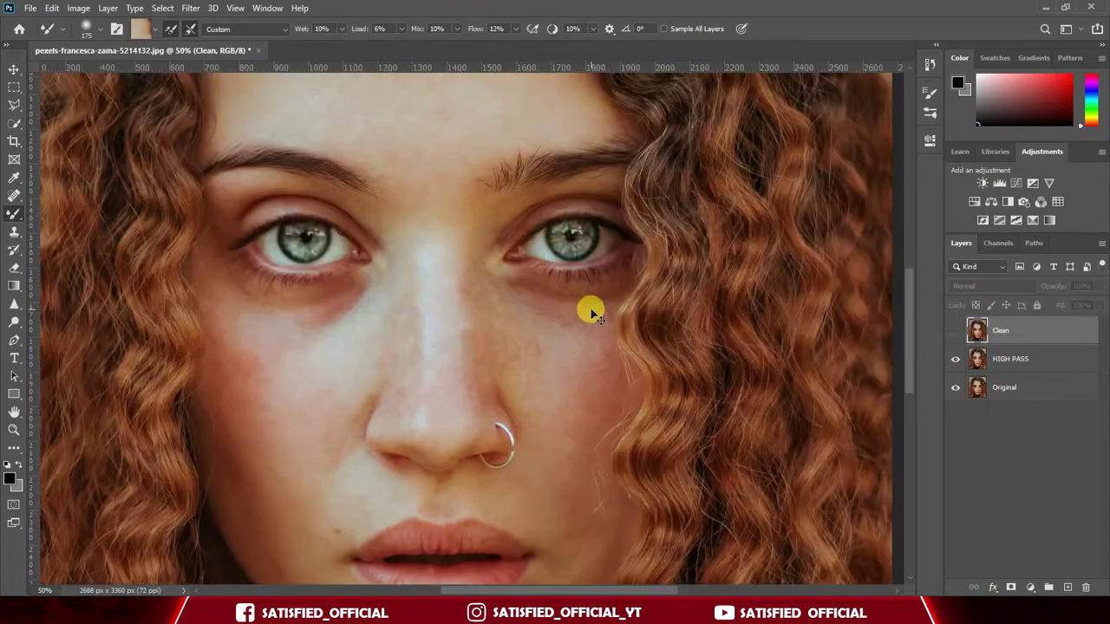
pyautogui.click(953, 330)
pyautogui.click(953, 330)
pyautogui.click(953, 330)
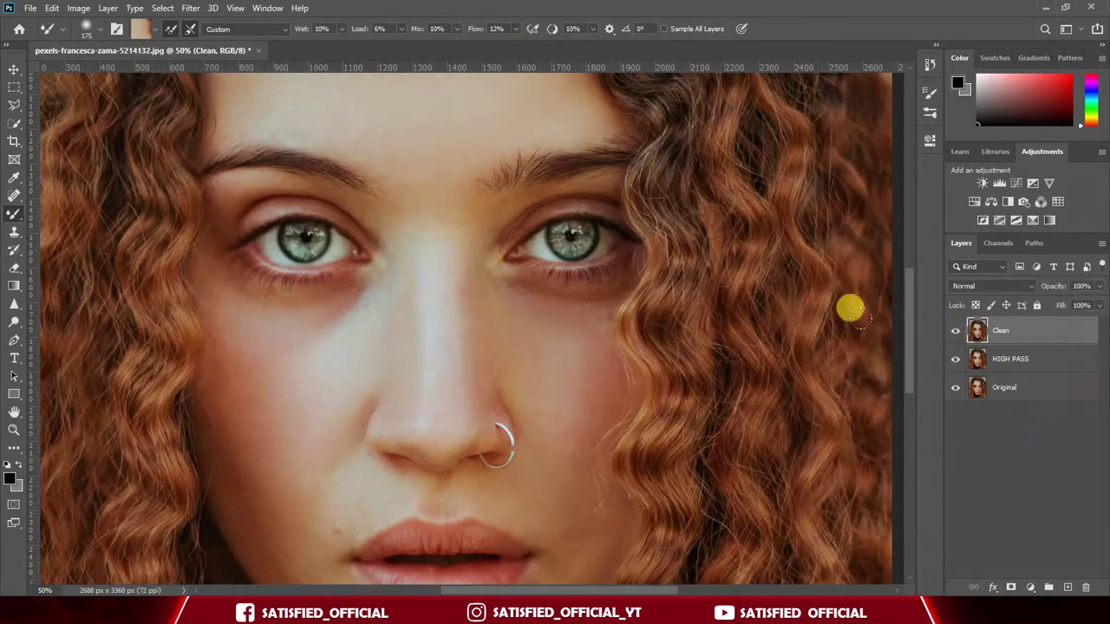
pyautogui.scroll(-3, 291, 351)
pyautogui.scroll(1, 277, 334)
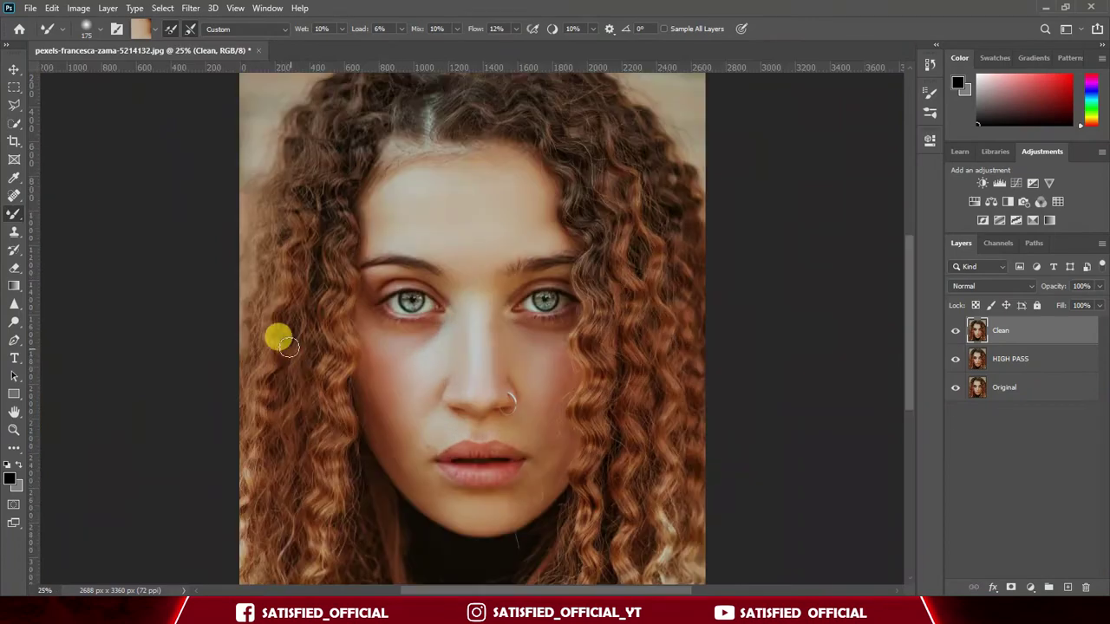
pyautogui.click(955, 332)
pyautogui.click(954, 332)
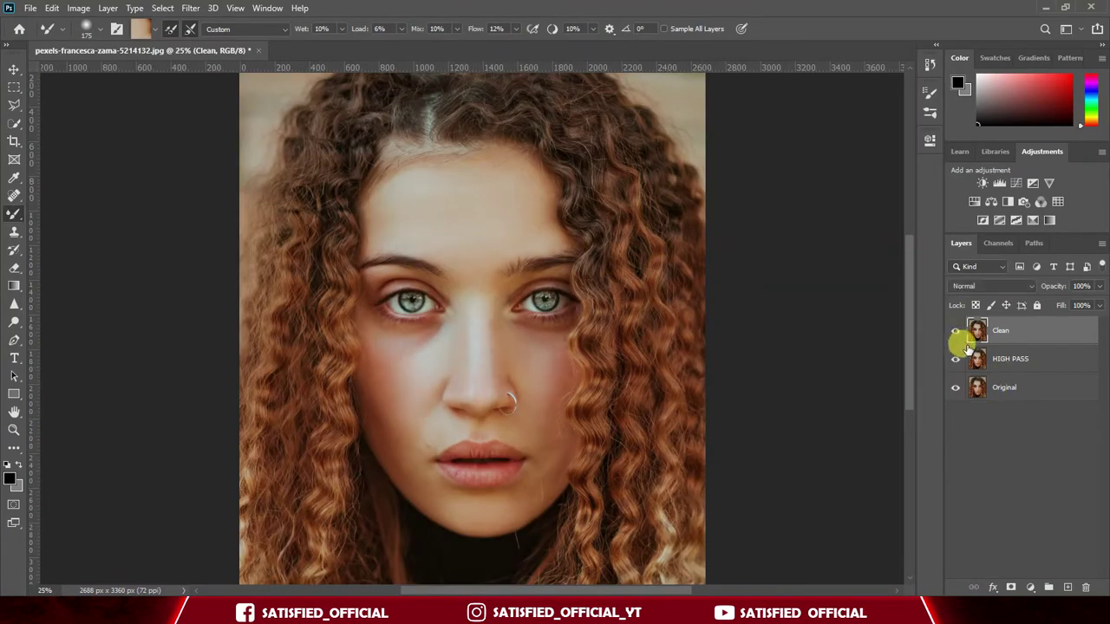
# Duplicate the Clean layer under the name Shining, and set up the Dodge tool for midtones at 20% exposure.
pyautogui.hotkey('ctrl', 'j')
pyautogui.doubleClick(1006, 331)
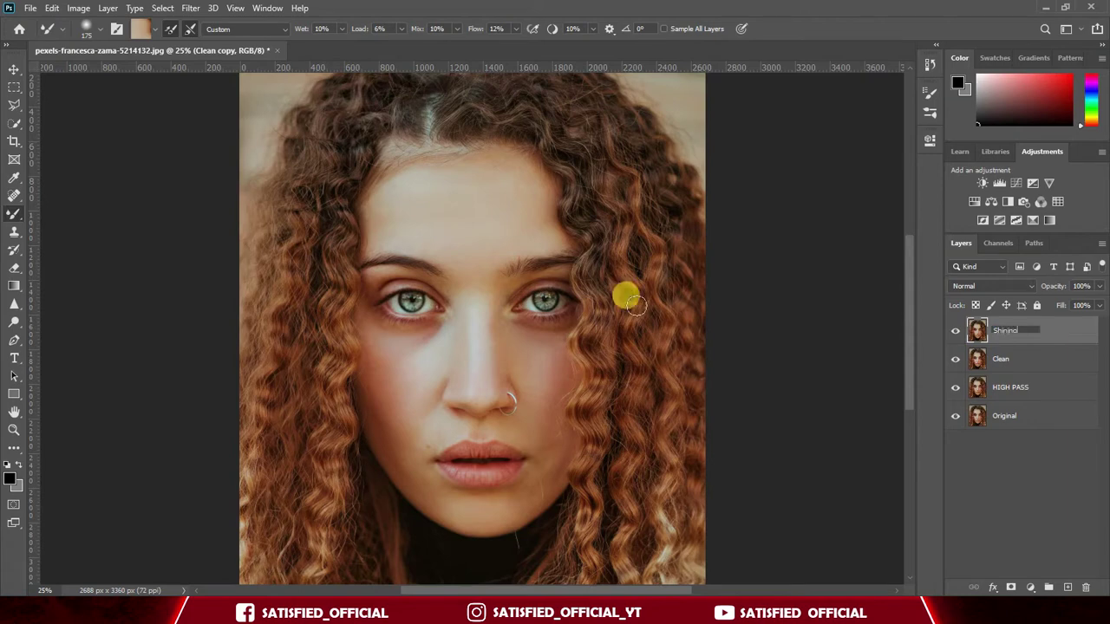
pyautogui.click(15, 321)
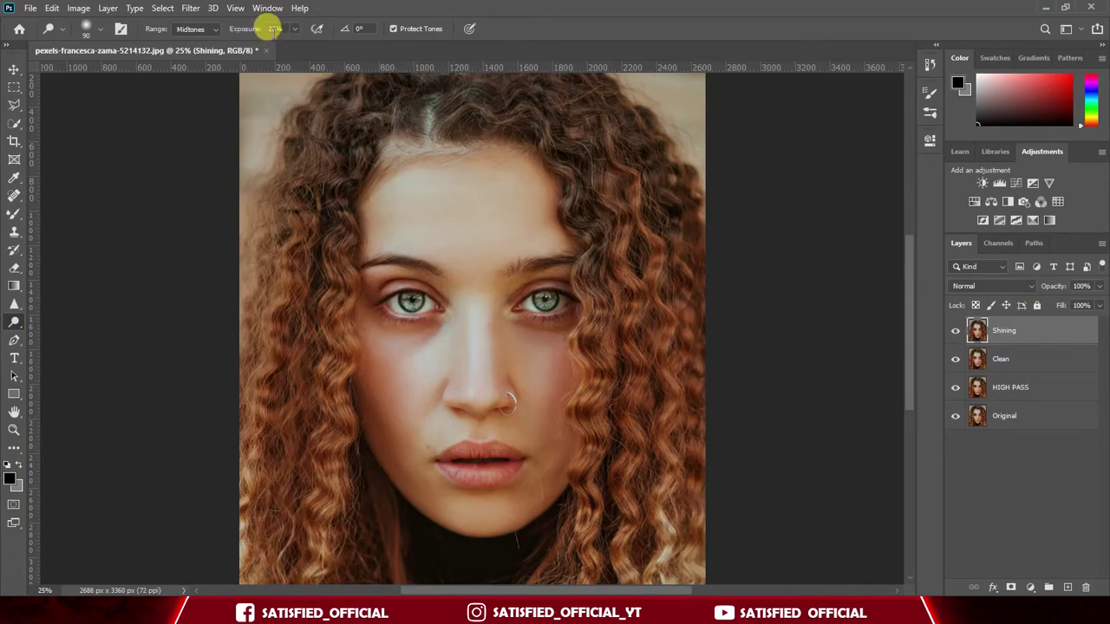
# Reduce the Dodge brush to size 10 and brighten the edge of the nostril without the ring.
pyautogui.scroll(4, 443, 378)
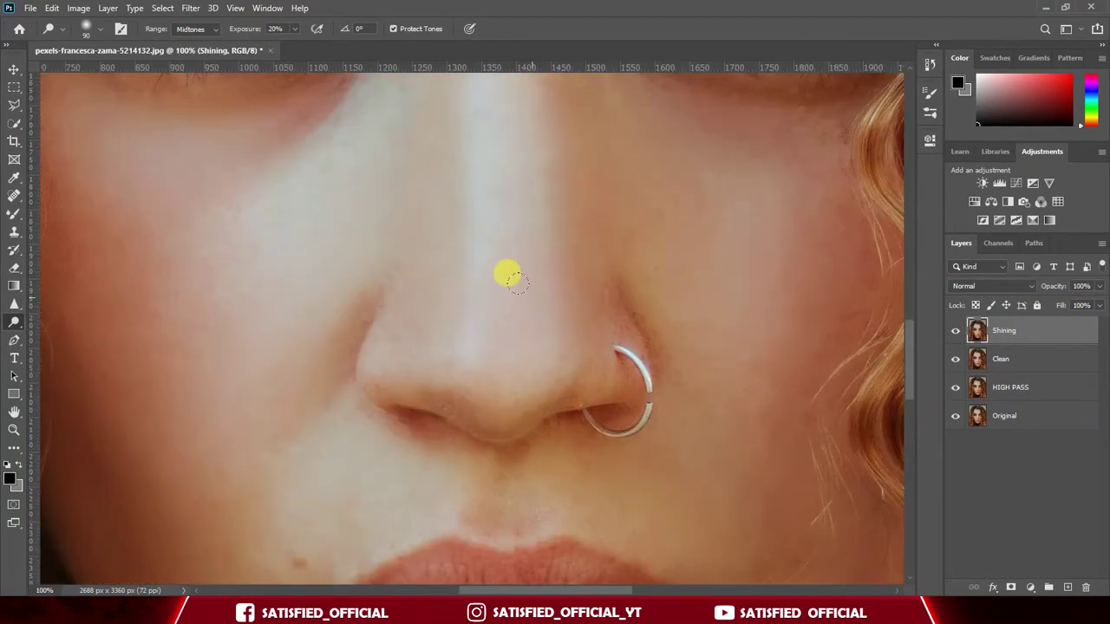
pyautogui.rightClick(501, 287)
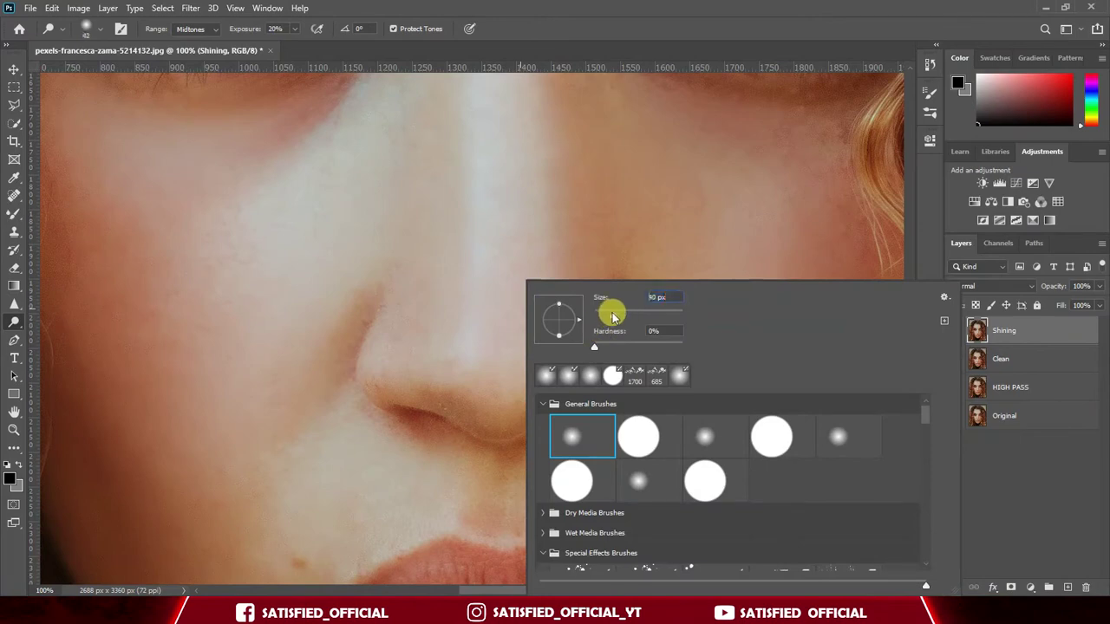
pyautogui.moveTo(612, 313); pyautogui.dragTo(600, 313)
pyautogui.press('Return')
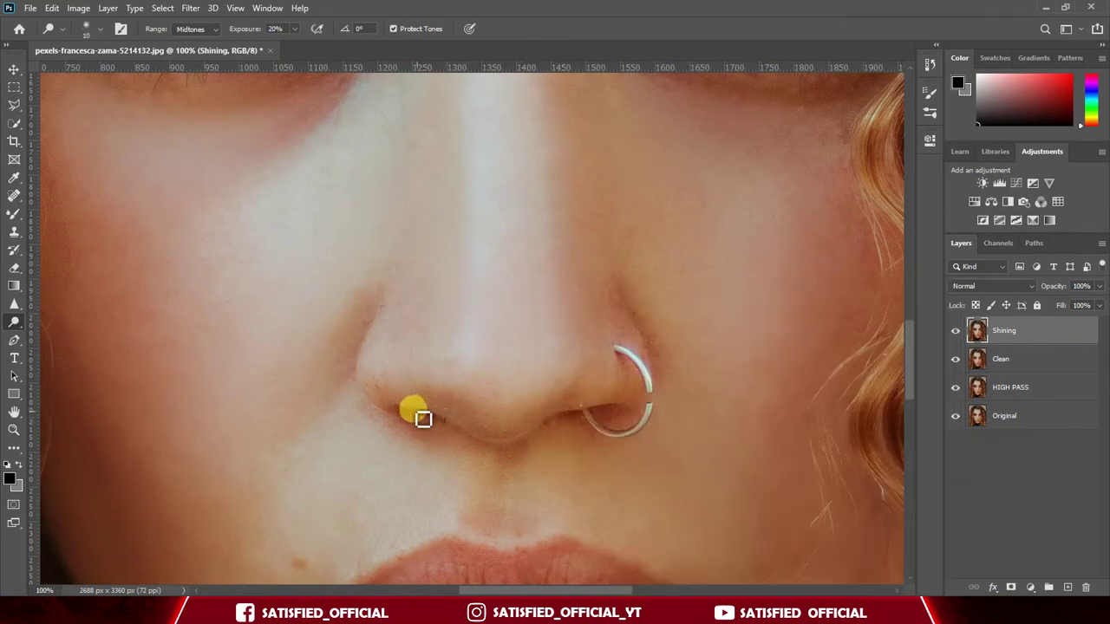
pyautogui.moveTo(406, 409)
pyautogui.mouseDown()
pyautogui.moveTo(501, 447)
pyautogui.moveTo(523, 427)
pyautogui.moveTo(405, 410)
pyautogui.moveTo(366, 377)
pyautogui.moveTo(384, 355)
pyautogui.mouseUp()
# Brighten the highlight along the nose bridge and tip with the Dodge brush at sizes 80 and 175.
pyautogui.scroll(5, 485, 277)
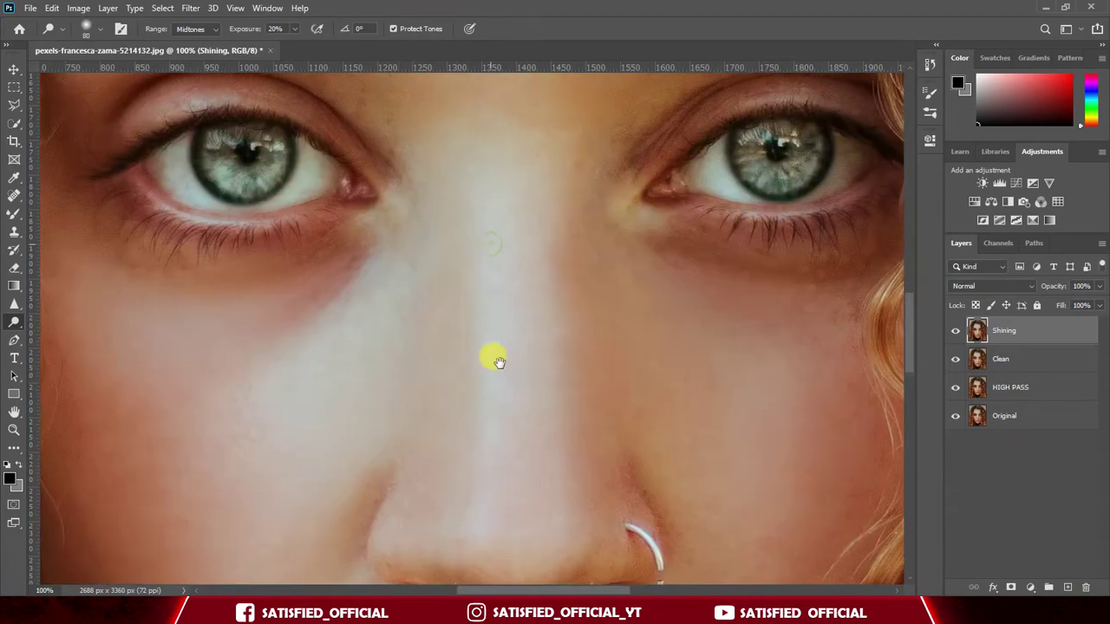
pyautogui.moveTo(485, 304)
pyautogui.mouseDown()
pyautogui.moveTo(454, 446)
pyautogui.moveTo(504, 423)
pyautogui.moveTo(492, 309)
pyautogui.mouseUp()
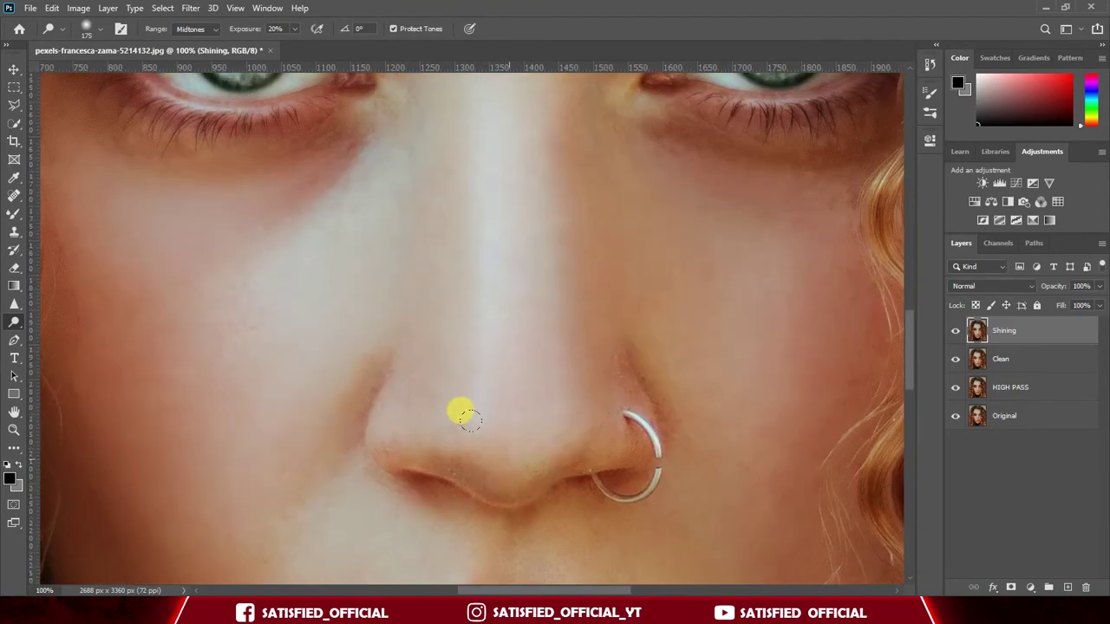
pyautogui.moveTo(505, 438); pyautogui.dragTo(499, 338)
pyautogui.moveTo(542, 177); pyautogui.dragTo(549, 304)
# Brighten both cheeks with a larger Dodge brush, trying size 500 and reducing it to 250.
pyautogui.moveTo(437, 334)
pyautogui.mouseDown()
pyautogui.moveTo(264, 328)
pyautogui.moveTo(253, 315)
pyautogui.mouseUp()
pyautogui.press(']')
pyautogui.press(']')
pyautogui.press(']')
pyautogui.press(']')
pyautogui.press(']')
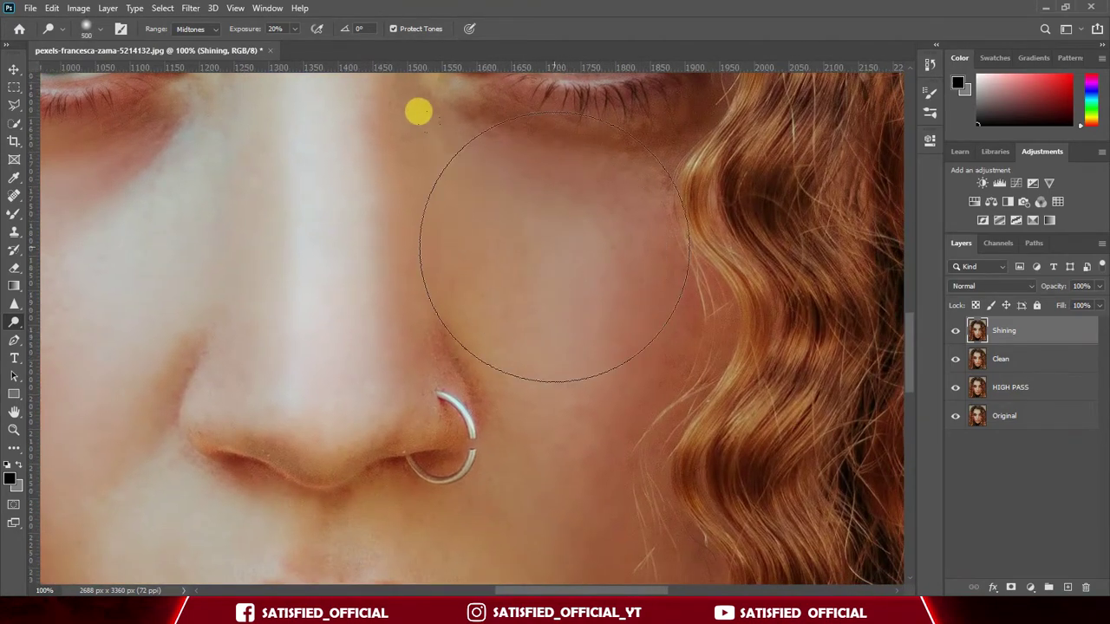
pyautogui.press('[')
pyautogui.press('[')
pyautogui.press('[')
pyautogui.moveTo(567, 277); pyautogui.dragTo(583, 506)
# Brighten the skin above the mouth and along the upper lip's edge with the Dodge tool.
pyautogui.moveTo(309, 384); pyautogui.dragTo(425, 195)
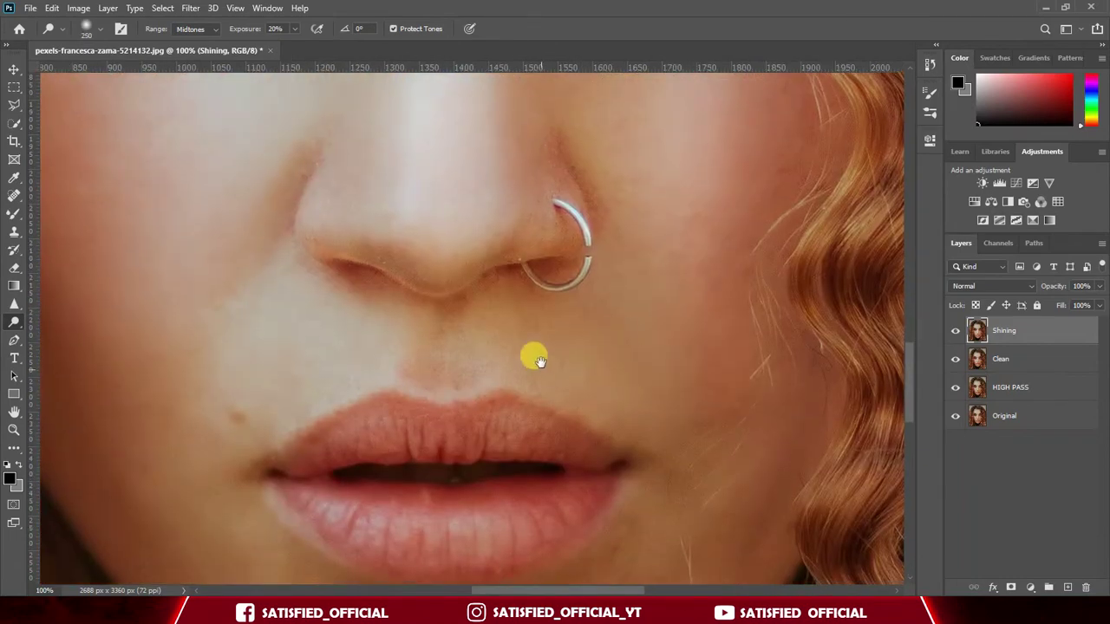
pyautogui.moveTo(533, 356); pyautogui.dragTo(688, 307)
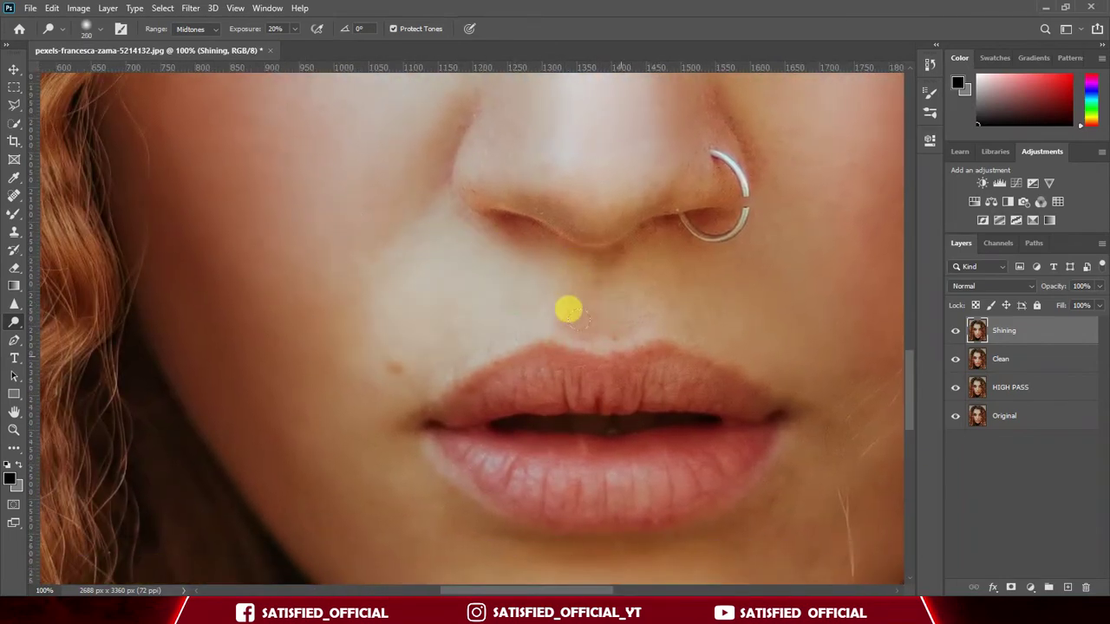
pyautogui.moveTo(558, 340)
pyautogui.mouseDown()
pyautogui.moveTo(675, 341)
pyautogui.moveTo(748, 396)
pyautogui.moveTo(536, 340)
pyautogui.moveTo(403, 419)
pyautogui.mouseUp()
# Brighten the highlights along the lower lip with the Dodge brush at size 15.
pyautogui.press(']')
pyautogui.moveTo(503, 443)
pyautogui.mouseDown()
pyautogui.moveTo(446, 349)
pyautogui.moveTo(383, 360)
pyautogui.moveTo(427, 413)
pyautogui.moveTo(690, 375)
pyautogui.moveTo(724, 345)
pyautogui.moveTo(562, 434)
pyautogui.moveTo(440, 374)
pyautogui.mouseUp()
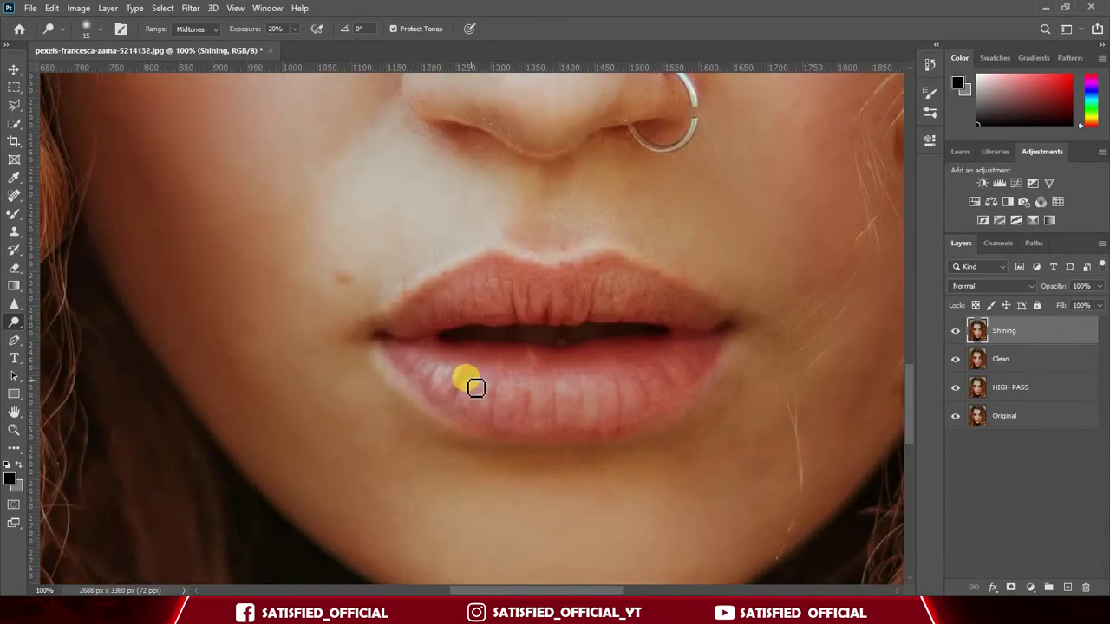
pyautogui.moveTo(486, 420)
pyautogui.mouseDown()
pyautogui.moveTo(541, 409)
pyautogui.moveTo(532, 403)
pyautogui.moveTo(520, 421)
pyautogui.moveTo(565, 389)
pyautogui.moveTo(594, 391)
pyautogui.mouseUp()
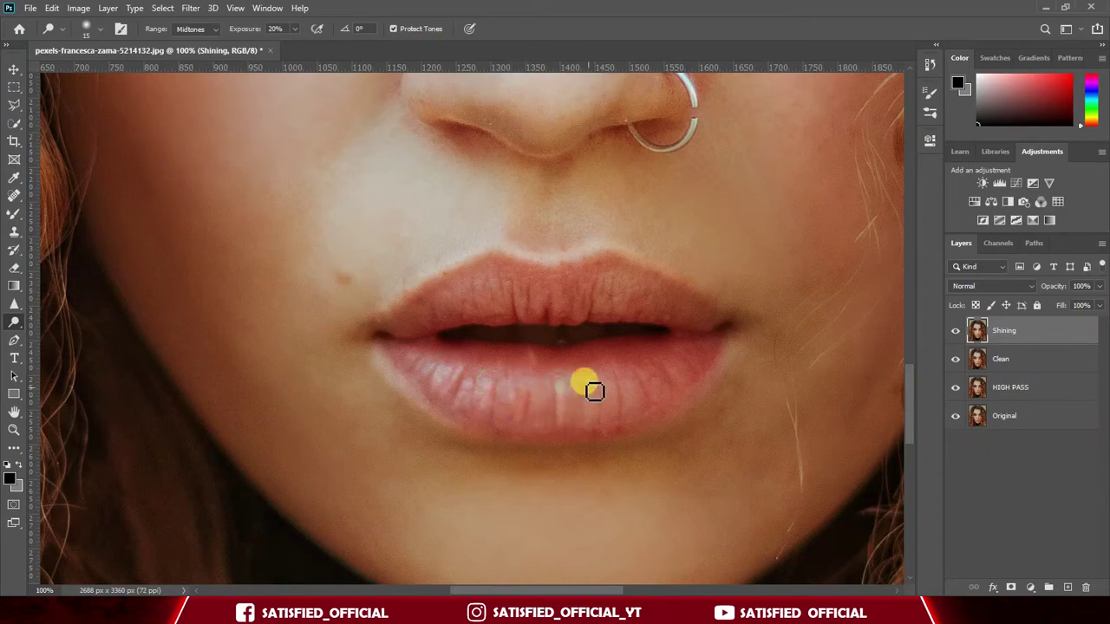
pyautogui.moveTo(401, 246)
pyautogui.mouseDown()
pyautogui.moveTo(476, 326)
pyautogui.moveTo(482, 261)
pyautogui.mouseUp()
# Enlarge the Dodge brush and brighten the center of the chin below the lower lip.
pyautogui.press(']')
pyautogui.moveTo(480, 424); pyautogui.dragTo(444, 386)
pyautogui.moveTo(619, 489)
pyautogui.mouseDown()
pyautogui.moveTo(574, 362)
pyautogui.moveTo(530, 378)
pyautogui.mouseUp()
pyautogui.press('[')
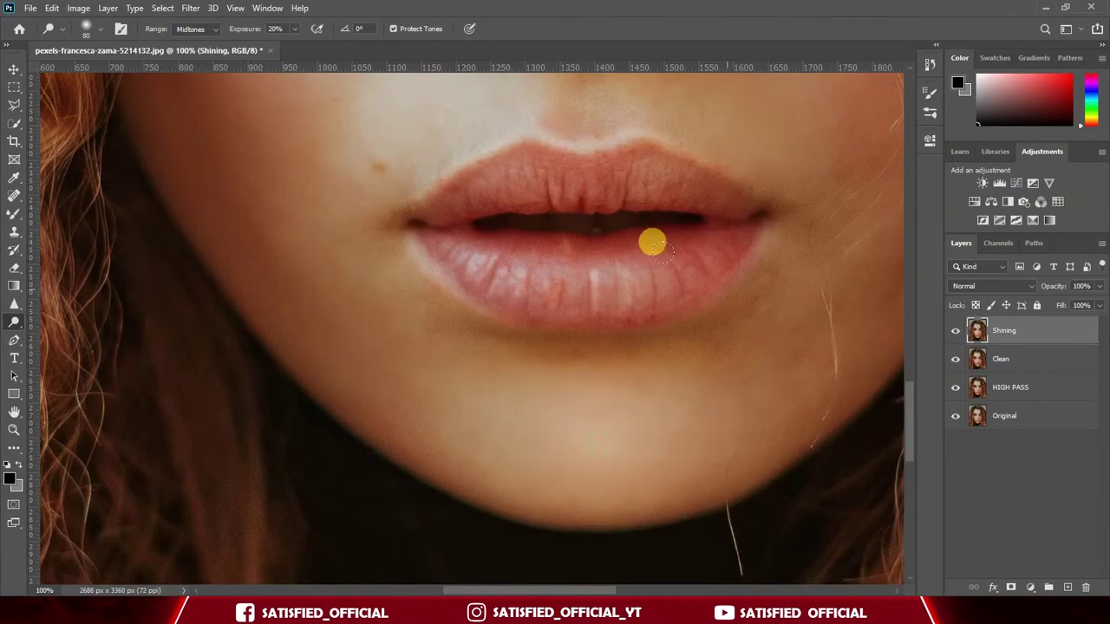
# Brighten the eyelids and the skin below both eyebrows, using the Dodge brush at size 100 around the nose-ring side's eye.
pyautogui.moveTo(453, 87); pyautogui.dragTo(599, 339)
pyautogui.moveTo(553, 186); pyautogui.dragTo(552, 428)
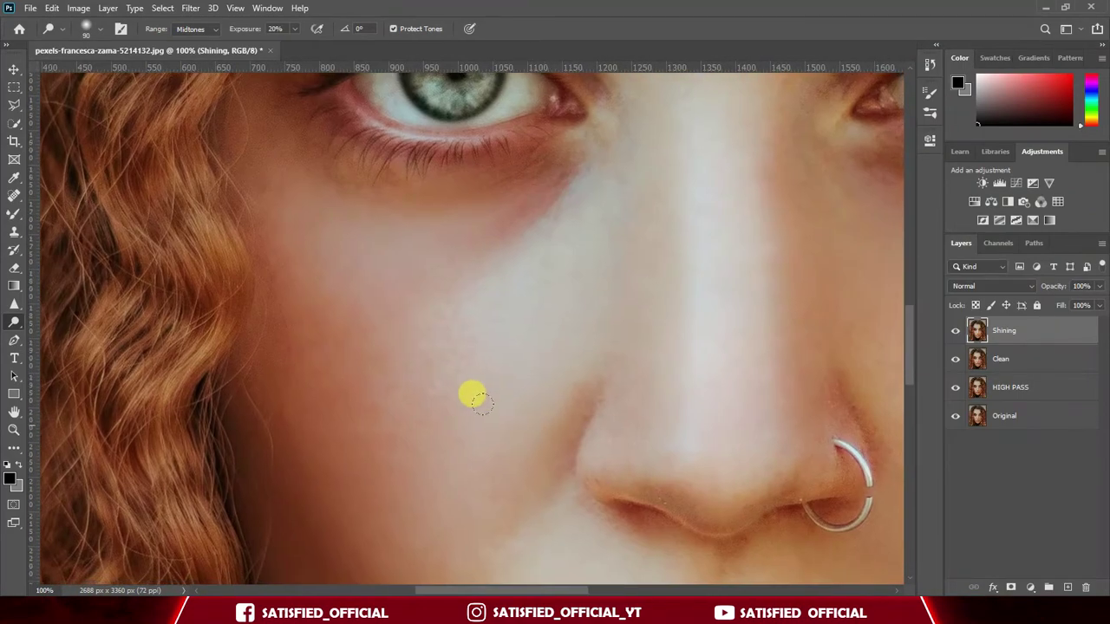
pyautogui.scroll(7, 461, 433)
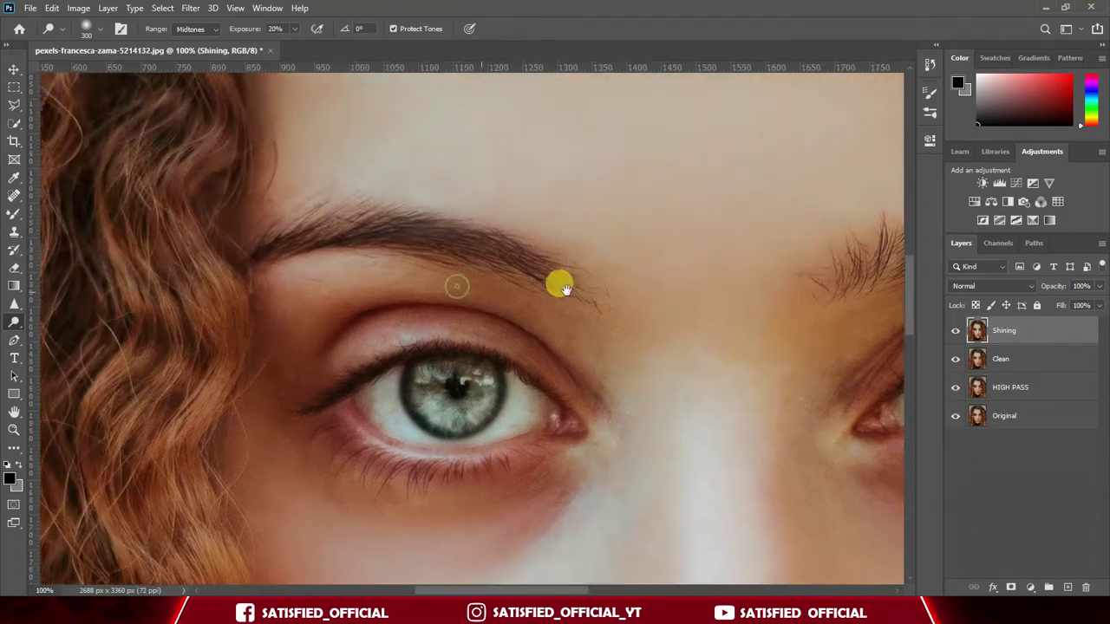
pyautogui.scroll(-2, 391, 284)
pyautogui.hscroll(-1, 392, 284)
pyautogui.moveTo(402, 338)
pyautogui.mouseDown()
pyautogui.moveTo(444, 371)
pyautogui.moveTo(469, 373)
pyautogui.moveTo(476, 267)
pyautogui.moveTo(525, 251)
pyautogui.moveTo(351, 190)
pyautogui.moveTo(526, 207)
pyautogui.mouseUp()
pyautogui.moveTo(735, 299); pyautogui.dragTo(171, 340)
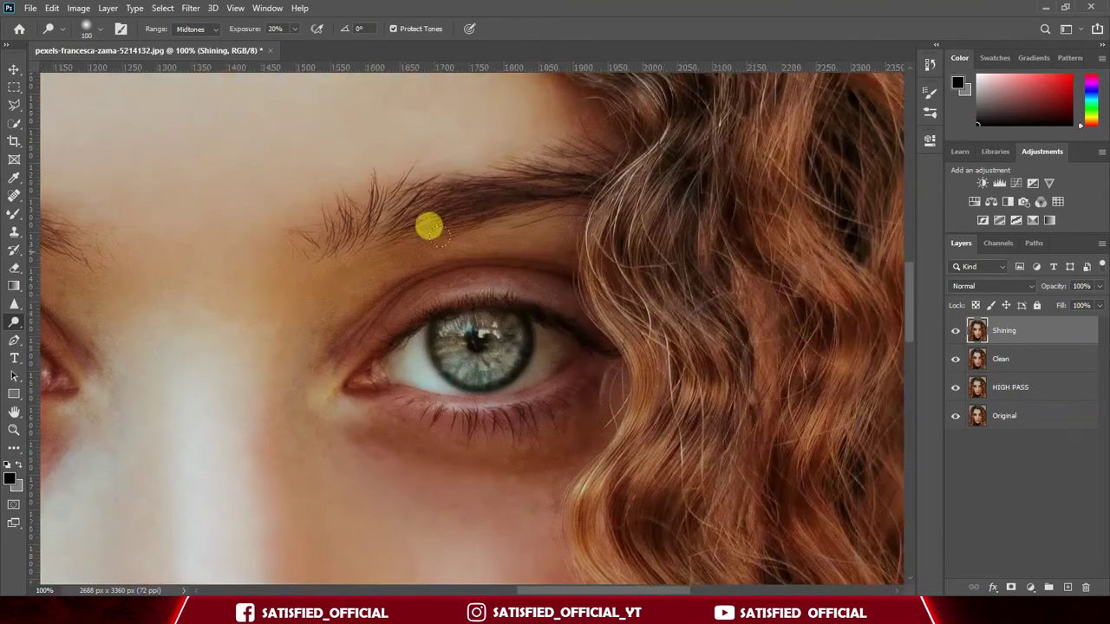
pyautogui.moveTo(443, 296)
pyautogui.mouseDown()
pyautogui.moveTo(515, 285)
pyautogui.moveTo(434, 404)
pyautogui.moveTo(586, 380)
pyautogui.moveTo(410, 399)
pyautogui.mouseUp()
pyautogui.moveTo(438, 220)
pyautogui.mouseDown()
pyautogui.moveTo(525, 272)
pyautogui.moveTo(533, 304)
pyautogui.mouseUp()
# Enlarge the Dodge brush to 250 and brighten the upper forehead below the hairline.
pyautogui.press(']')
pyautogui.press(']')
pyautogui.press(']')
pyautogui.press(']')
pyautogui.press(']')
pyautogui.press(']')
pyautogui.press(']')
pyautogui.press(']')
pyautogui.press(']')
pyautogui.press(']')
pyautogui.press(']')
pyautogui.press(']')
pyautogui.press(']')
pyautogui.press(']')
pyautogui.press(']')
pyautogui.press(']')
pyautogui.press(']')
pyautogui.press(']')
pyautogui.press(']')
pyautogui.press(']')
pyautogui.moveTo(307, 240); pyautogui.dragTo(613, 285)
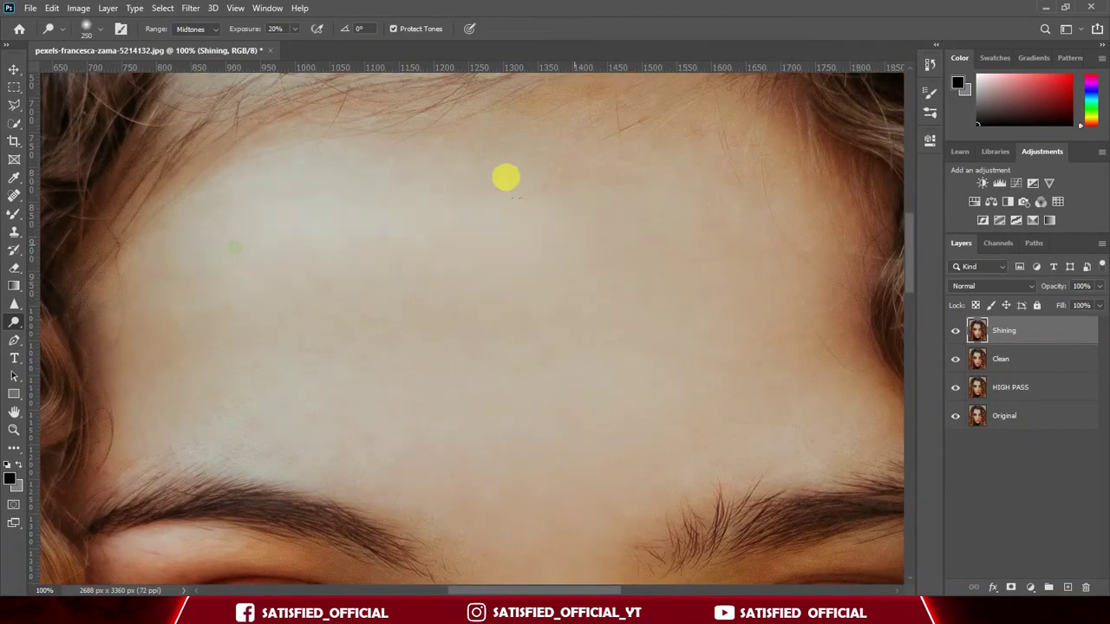
# Brighten the middle and lower forehead above both eyebrows, bringing the Dodge brush back to size 250.
pyautogui.press(']')
pyautogui.press(']')
pyautogui.moveTo(382, 266); pyautogui.dragTo(687, 336)
pyautogui.press('[')
pyautogui.press('[')
pyautogui.press('[')
pyautogui.press('[')
pyautogui.moveTo(359, 407); pyautogui.dragTo(786, 431)
pyautogui.moveTo(720, 394); pyautogui.dragTo(604, 265)
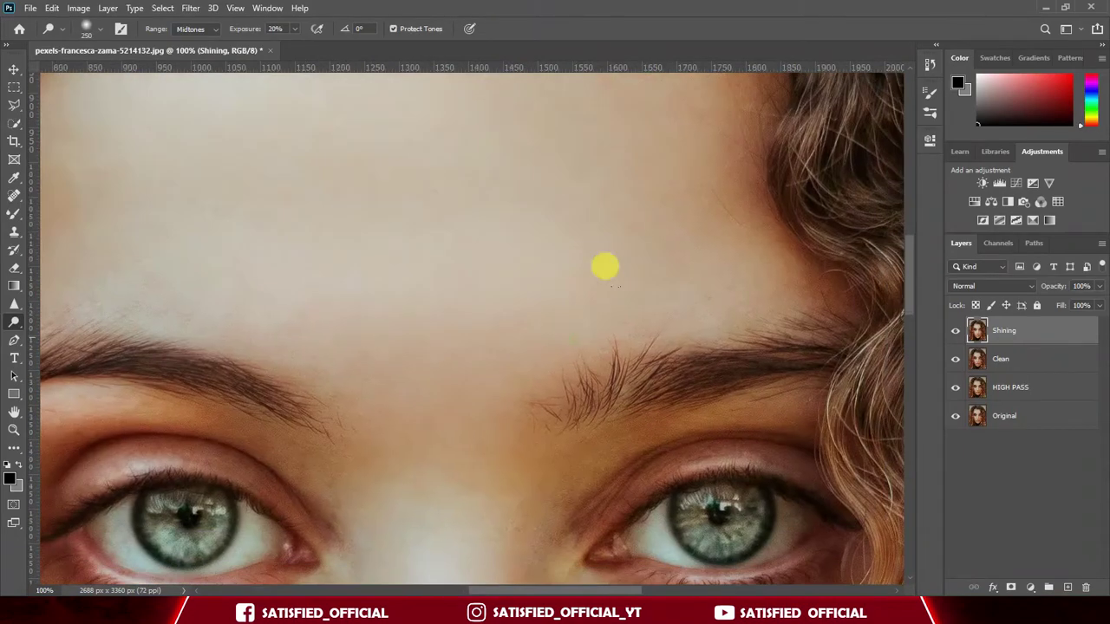
# Brighten the cheek on the nose-ring side at size 250 and toggle the Shining layer's visibility to compare the result.
pyautogui.hotkey('ctrl', '-')
pyautogui.hotkey('ctrl', '-')
pyautogui.hotkey('ctrl', '-')
pyautogui.hotkey('ctrl', '-')
pyautogui.hotkey('ctrl', '-')
pyautogui.hotkey('ctrl', '-')
pyautogui.hotkey('ctrl', '+')
pyautogui.hotkey('ctrl', '+')
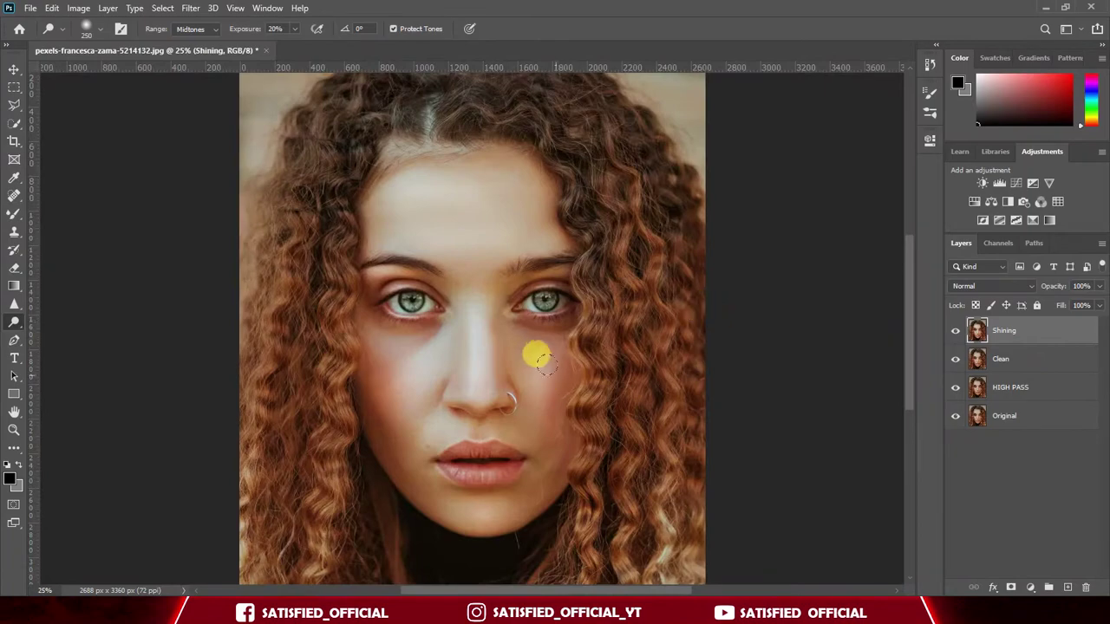
pyautogui.moveTo(544, 364); pyautogui.dragTo(548, 436)
pyautogui.click(951, 331)
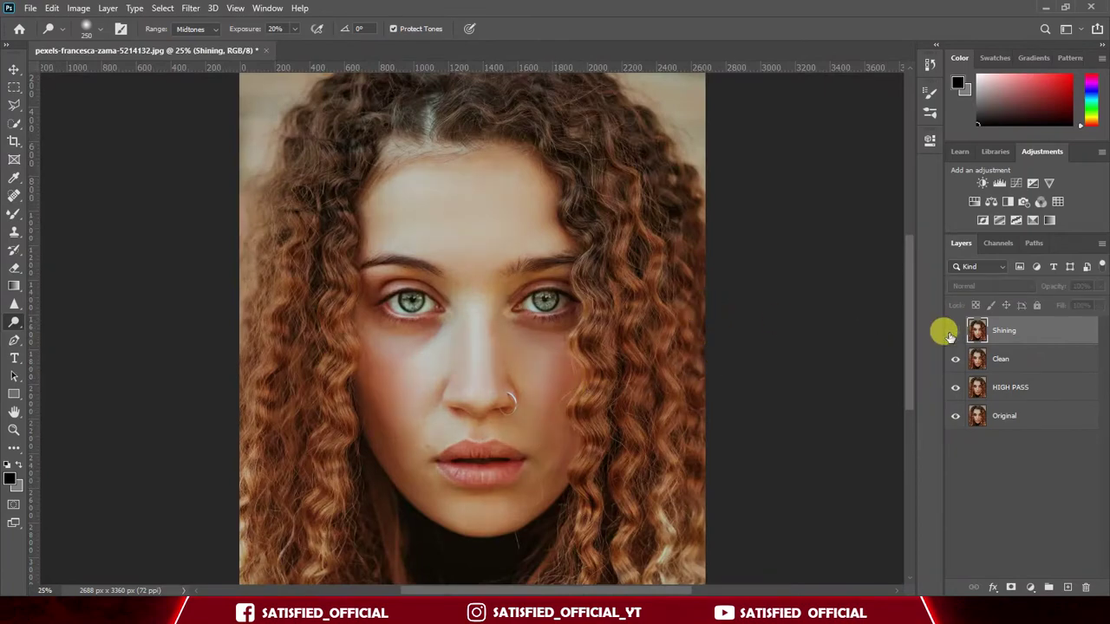
pyautogui.click(951, 331)
# Reduce the Dodge brush to a small size and brighten the iris of the eye opposite the nose-ring side.
pyautogui.hotkey('ctrl', '+')
pyautogui.hotkey('ctrl', '+')
pyautogui.hotkey('ctrl', '+')
pyautogui.hotkey('ctrl', '+')
pyautogui.hotkey('ctrl', '+')
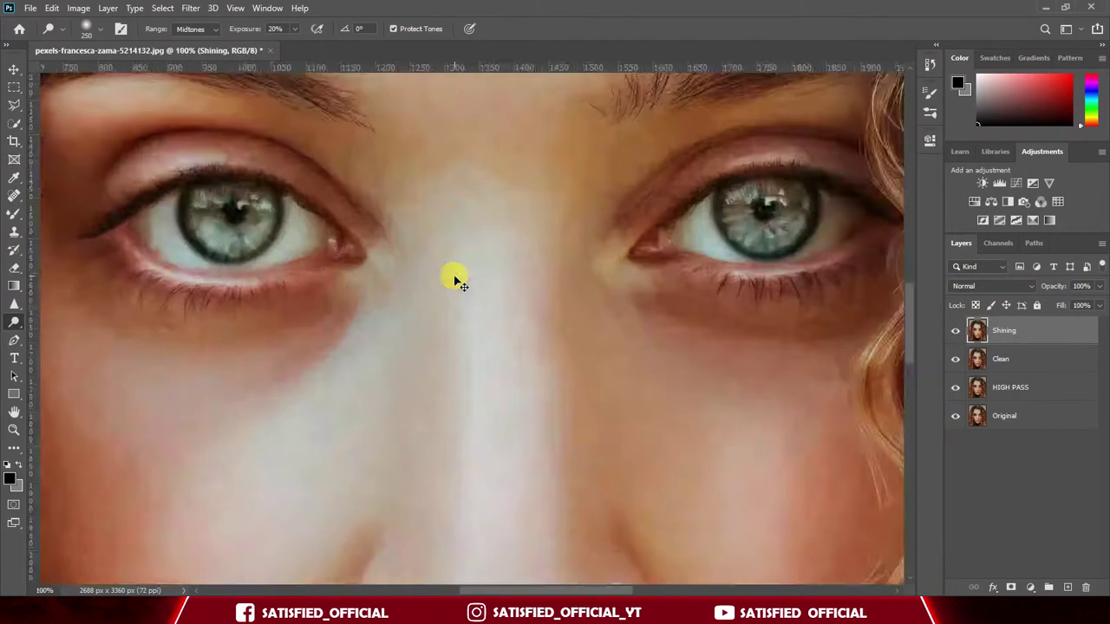
pyautogui.moveTo(454, 278); pyautogui.dragTo(693, 373)
pyautogui.hotkey('ctrl', '-')
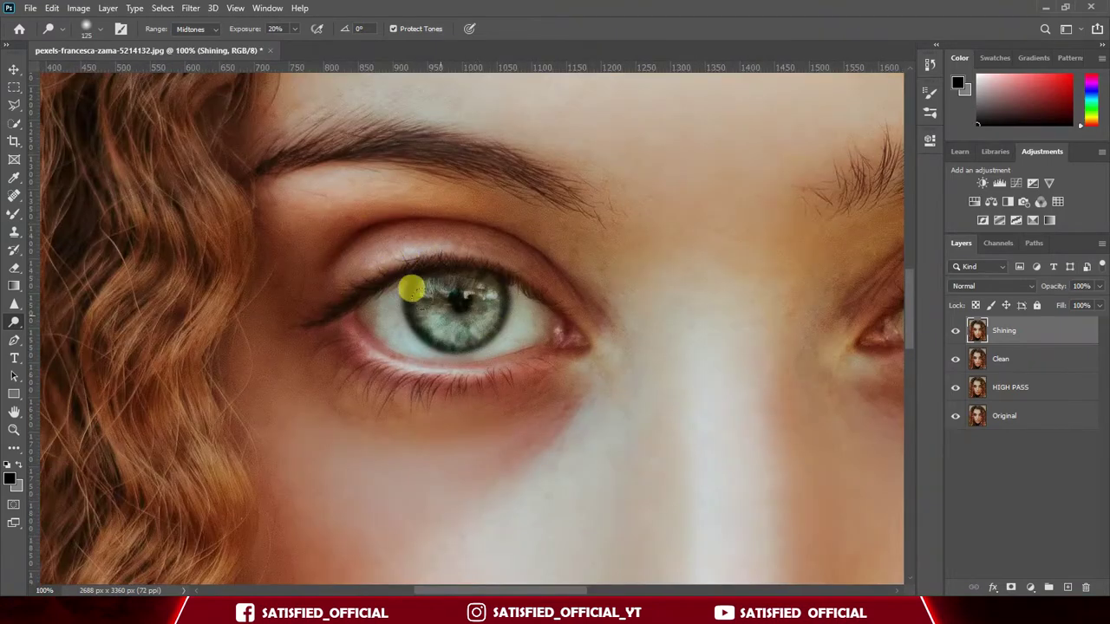
pyautogui.scroll(3, 446, 308)
pyautogui.scroll(-1, 429, 289)
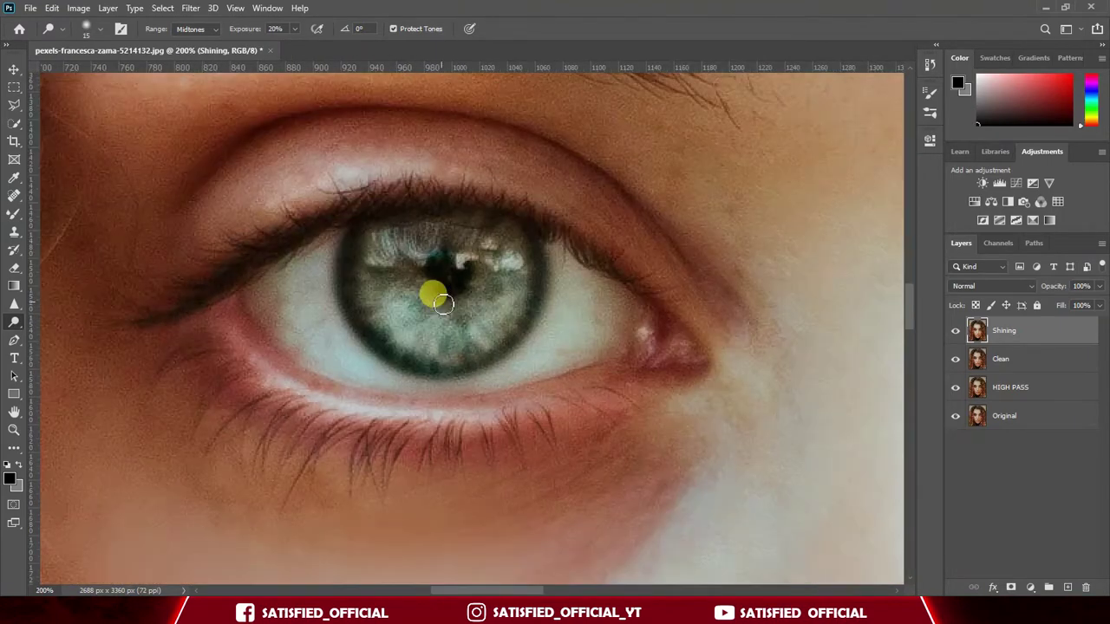
pyautogui.moveTo(435, 320)
pyautogui.mouseDown()
pyautogui.moveTo(410, 355)
pyautogui.moveTo(447, 312)
pyautogui.moveTo(396, 337)
pyautogui.moveTo(403, 319)
pyautogui.moveTo(371, 306)
pyautogui.moveTo(416, 302)
pyautogui.moveTo(381, 288)
pyautogui.moveTo(457, 317)
pyautogui.moveTo(482, 345)
pyautogui.moveTo(476, 309)
pyautogui.moveTo(520, 302)
pyautogui.moveTo(505, 289)
pyautogui.moveTo(524, 272)
pyautogui.moveTo(521, 262)
pyautogui.moveTo(481, 271)
pyautogui.mouseUp()
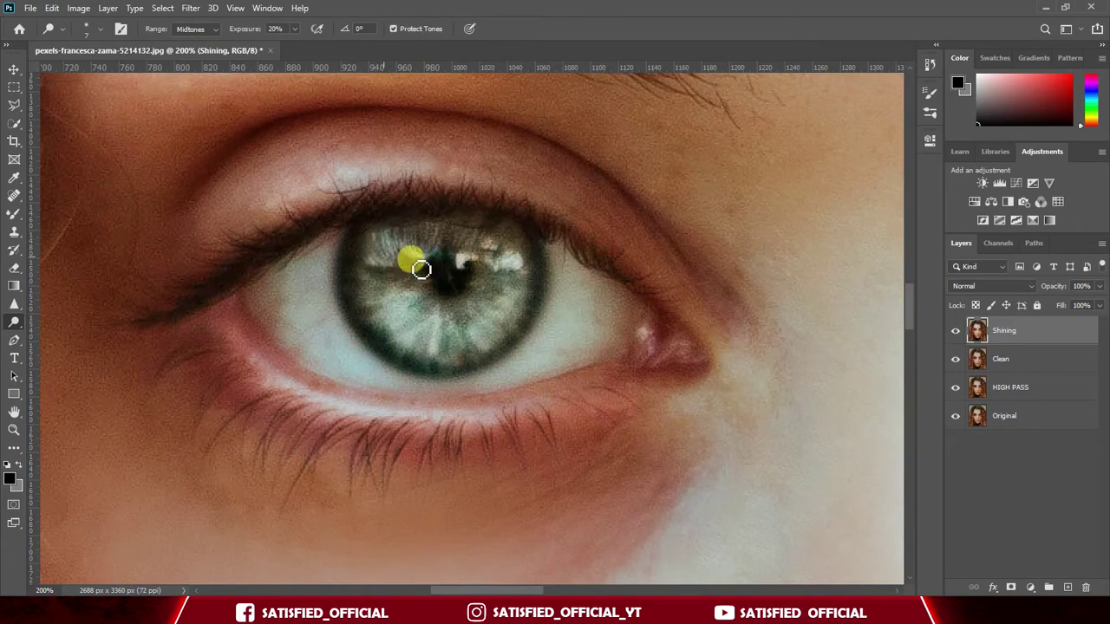
# Brighten the iris streaks of the nose-ring side's eye at size 7 and its white with a larger Dodge brush.
pyautogui.moveTo(575, 307); pyautogui.dragTo(392, 334)
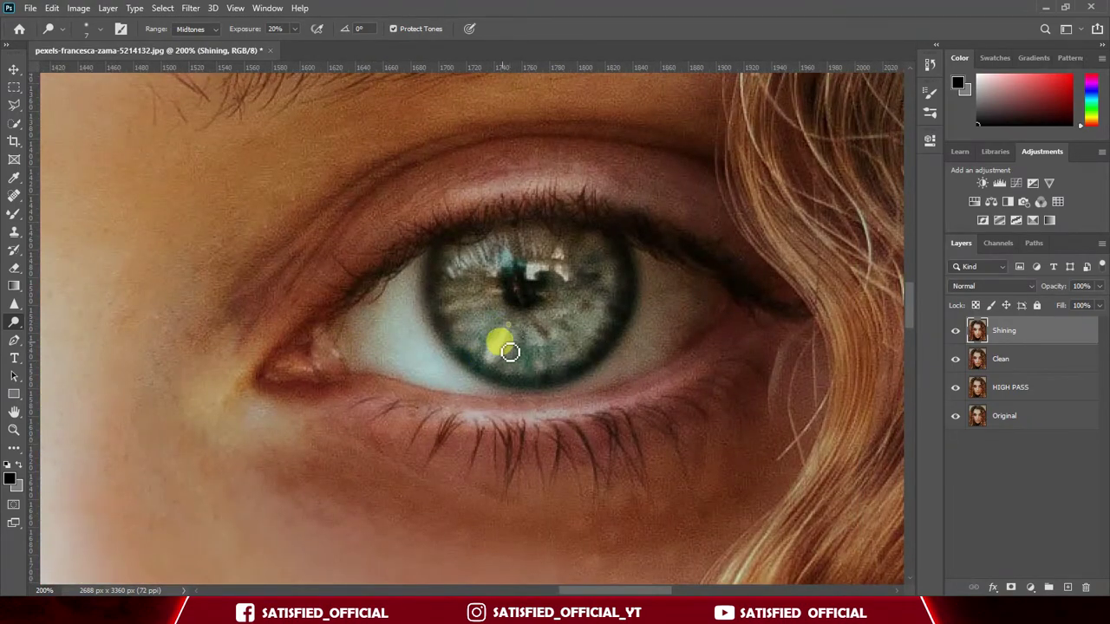
pyautogui.moveTo(509, 351)
pyautogui.mouseDown()
pyautogui.moveTo(584, 350)
pyautogui.moveTo(587, 317)
pyautogui.moveTo(618, 299)
pyautogui.moveTo(495, 317)
pyautogui.moveTo(493, 297)
pyautogui.moveTo(460, 268)
pyautogui.moveTo(504, 258)
pyautogui.moveTo(528, 280)
pyautogui.moveTo(557, 244)
pyautogui.mouseUp()
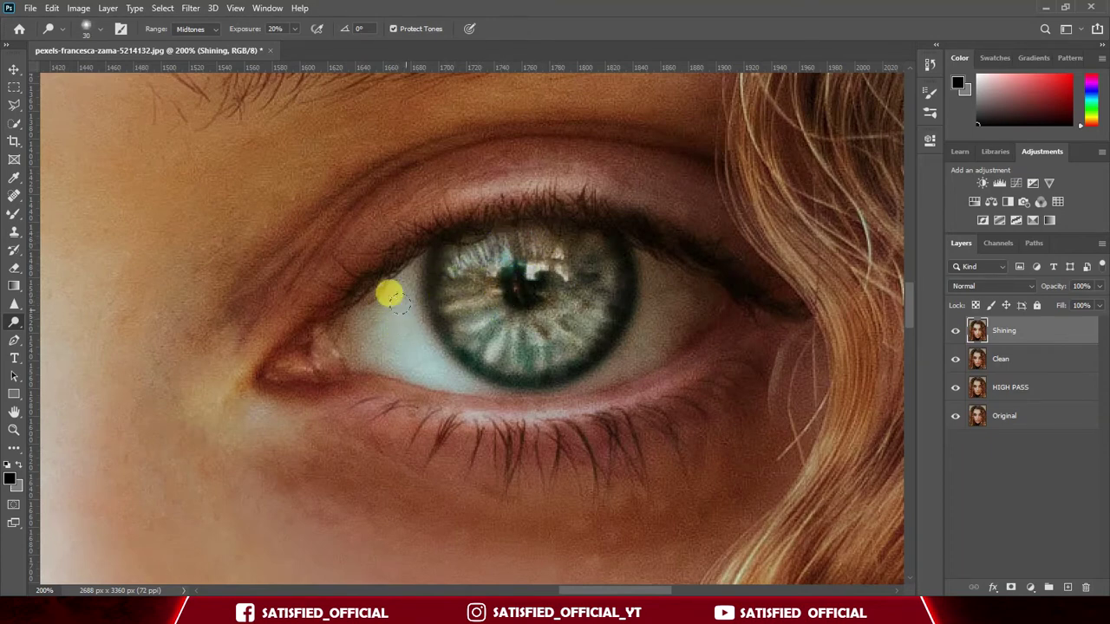
pyautogui.press('[')
pyautogui.moveTo(389, 294)
pyautogui.mouseDown()
pyautogui.moveTo(414, 273)
pyautogui.moveTo(432, 338)
pyautogui.moveTo(411, 349)
pyautogui.moveTo(394, 277)
pyautogui.moveTo(330, 340)
pyautogui.moveTo(455, 379)
pyautogui.moveTo(370, 325)
pyautogui.moveTo(383, 346)
pyautogui.moveTo(422, 317)
pyautogui.moveTo(375, 310)
pyautogui.moveTo(508, 401)
pyautogui.moveTo(726, 331)
pyautogui.mouseUp()
pyautogui.press('[')
pyautogui.press('[')
pyautogui.press('[')
pyautogui.press('[')
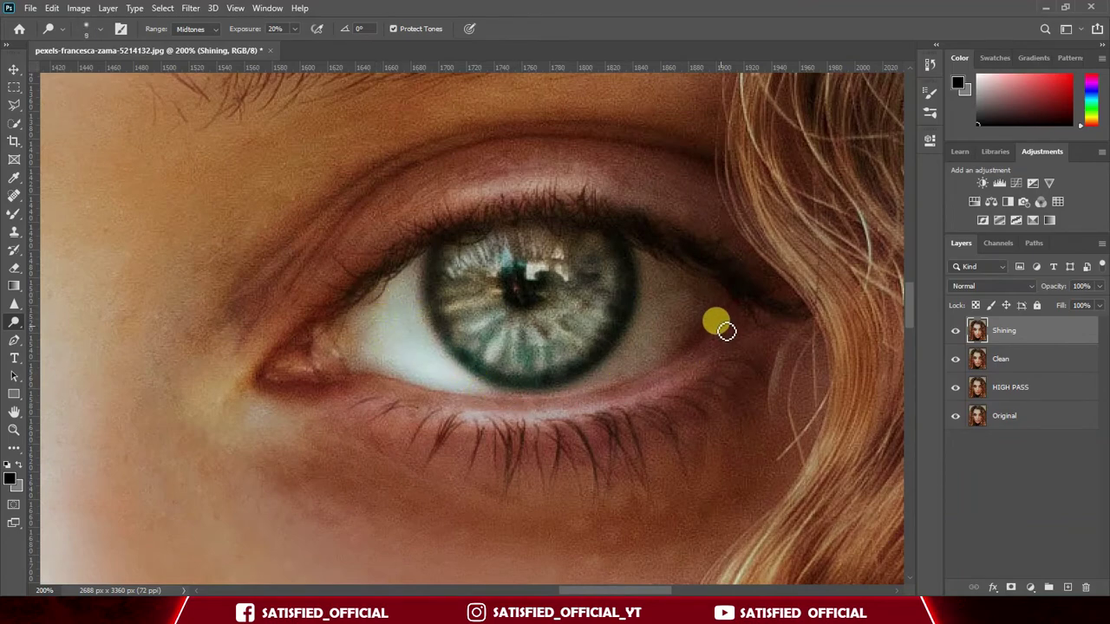
# Reduce the Dodge brush to 7 and brighten the inner corners of the eyes.
pyautogui.moveTo(314, 355); pyautogui.dragTo(554, 333)
pyautogui.press('[')
pyautogui.press('[')
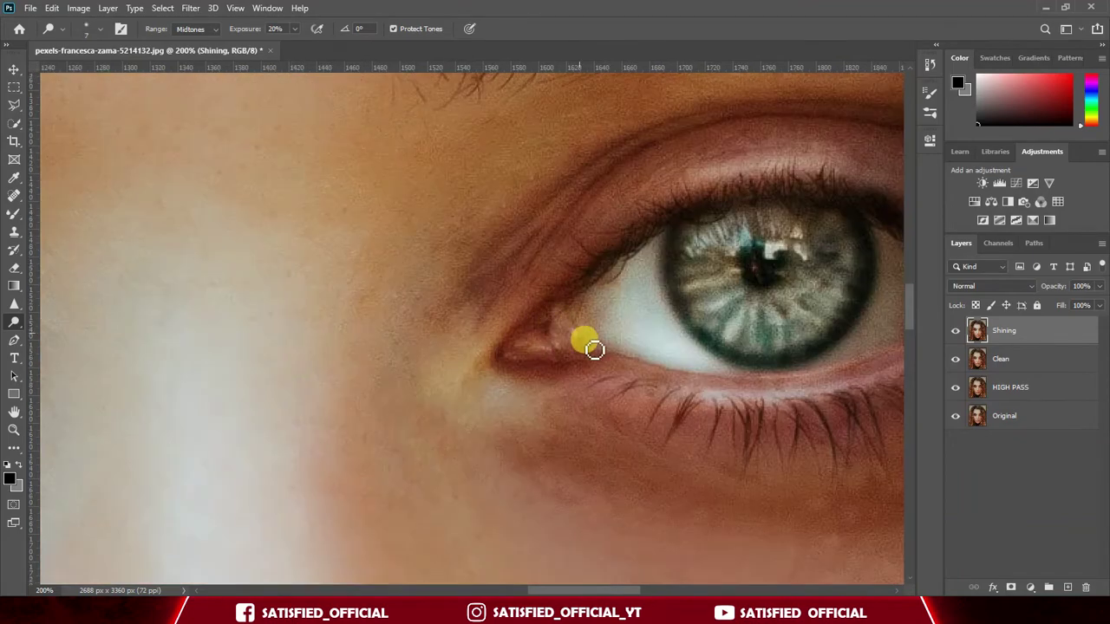
pyautogui.moveTo(252, 342); pyautogui.dragTo(543, 351)
pyautogui.moveTo(374, 309)
pyautogui.mouseDown()
pyautogui.moveTo(459, 386)
pyautogui.moveTo(610, 401)
pyautogui.mouseUp()
# Toggle the Shining layer's visibility to compare the whole face before and after dodging.
pyautogui.scroll(-8, 447, 373)
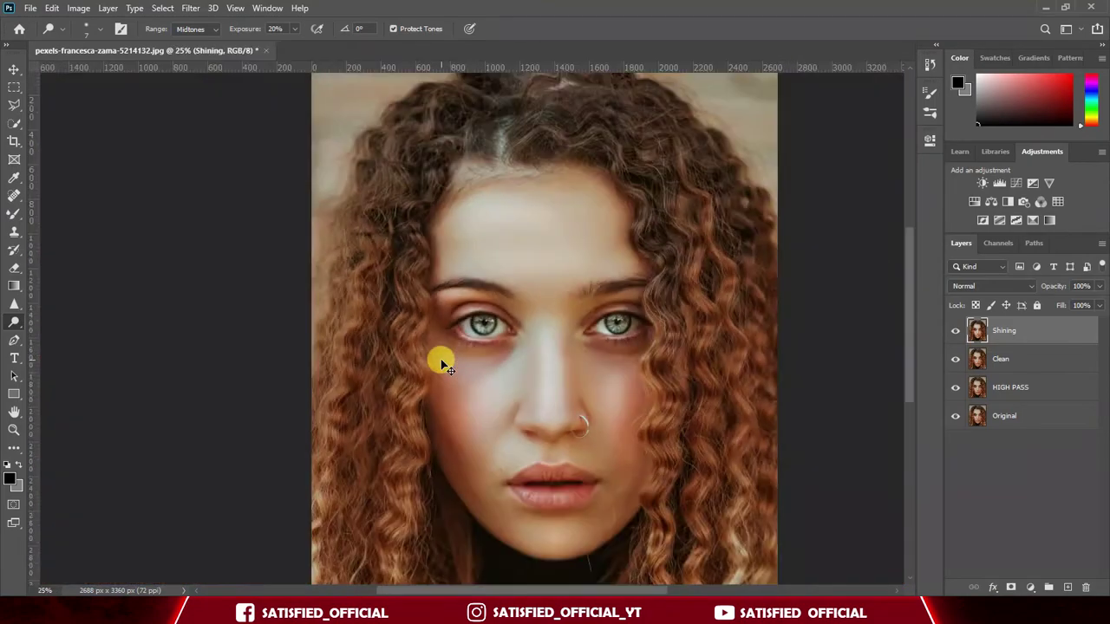
pyautogui.scroll(2, 442, 364)
pyautogui.click(955, 330)
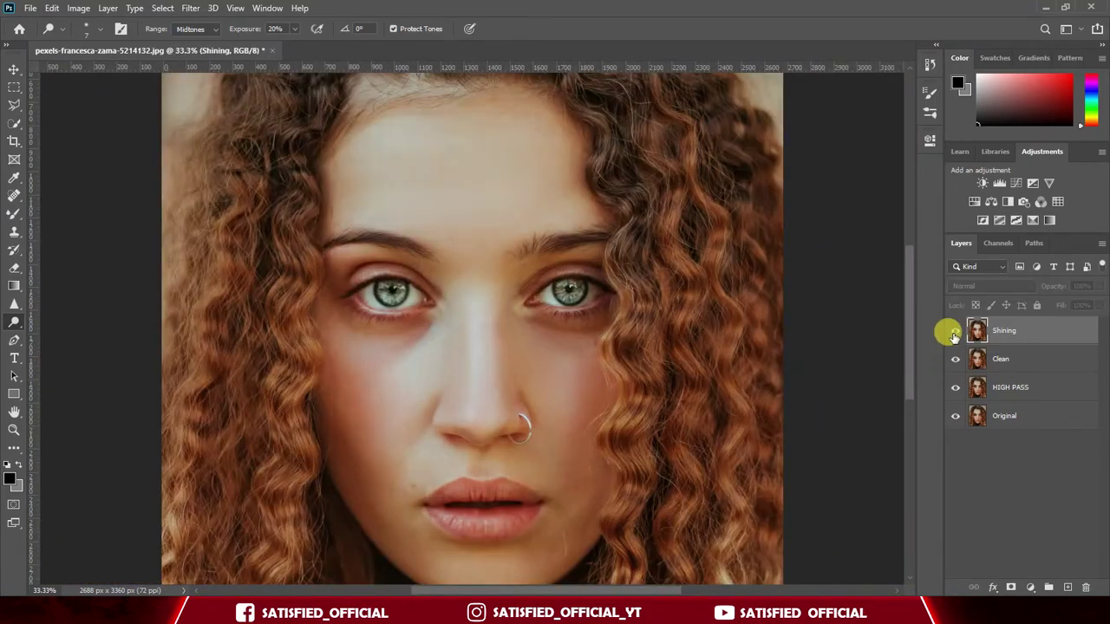
pyautogui.click(954, 330)
pyautogui.click(955, 331)
pyautogui.click(955, 331)
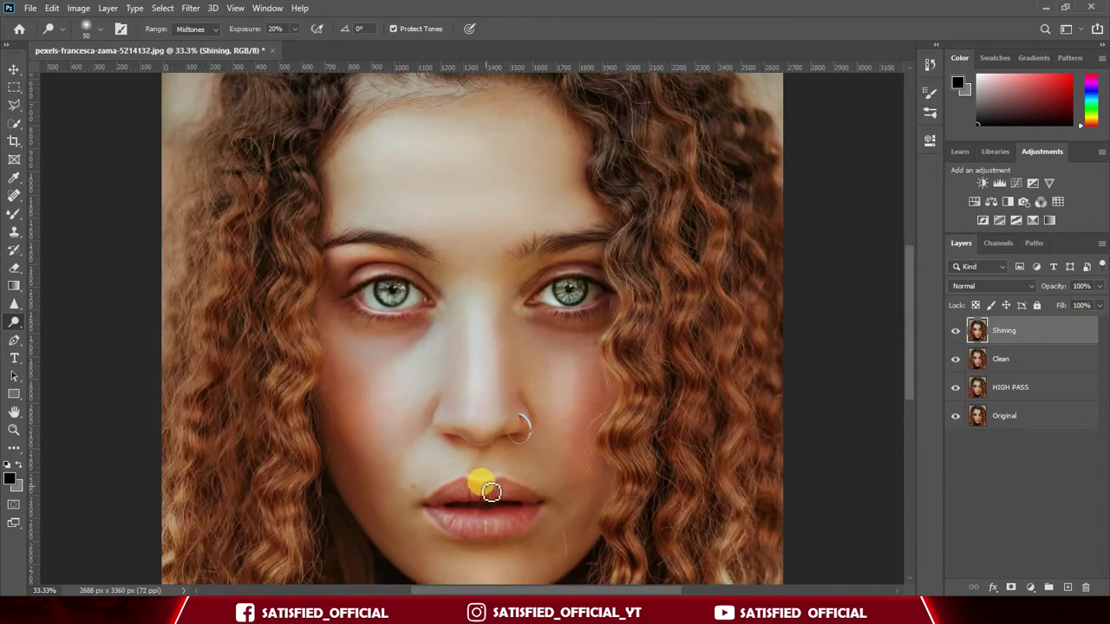
# Brighten the two ridges between the nose and upper lip with a small Dodge brush.
pyautogui.press('[')
pyautogui.press('[')
pyautogui.press('[')
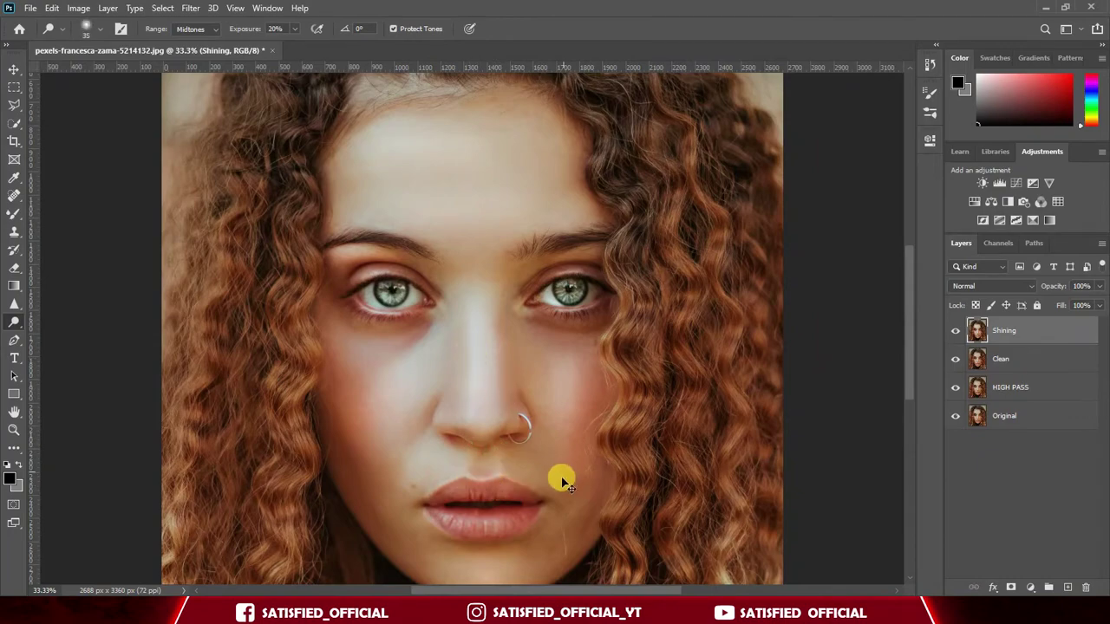
pyautogui.scroll(4, 557, 491)
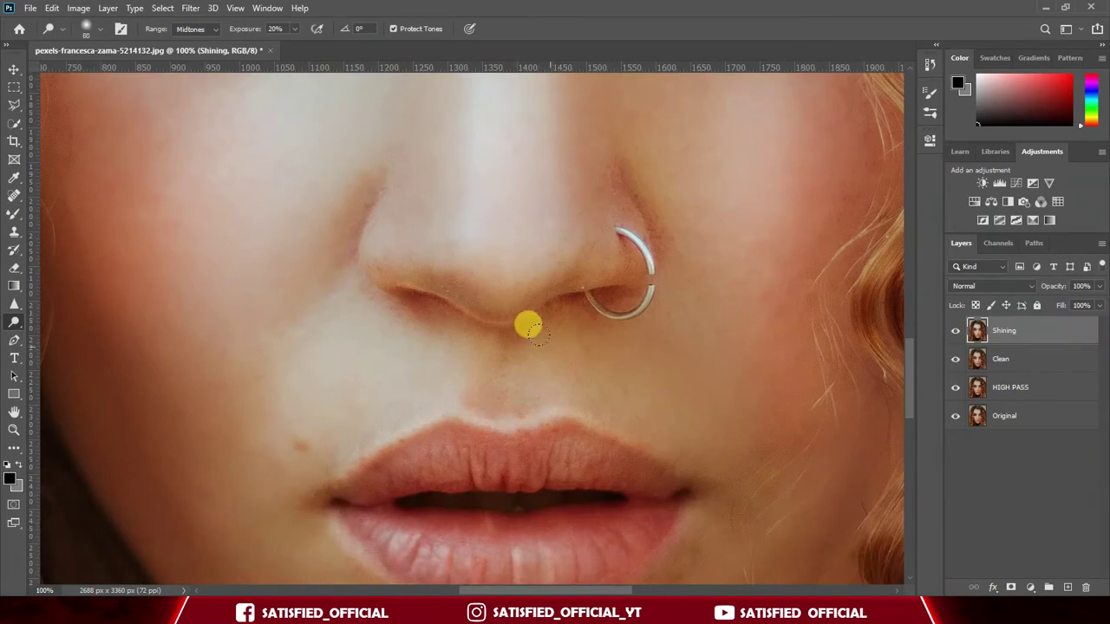
pyautogui.moveTo(537, 333)
pyautogui.mouseDown()
pyautogui.moveTo(458, 343)
pyautogui.moveTo(453, 366)
pyautogui.moveTo(458, 338)
pyautogui.moveTo(454, 403)
pyautogui.moveTo(549, 344)
pyautogui.moveTo(548, 403)
pyautogui.moveTo(545, 335)
pyautogui.moveTo(469, 321)
pyautogui.moveTo(631, 312)
pyautogui.mouseUp()
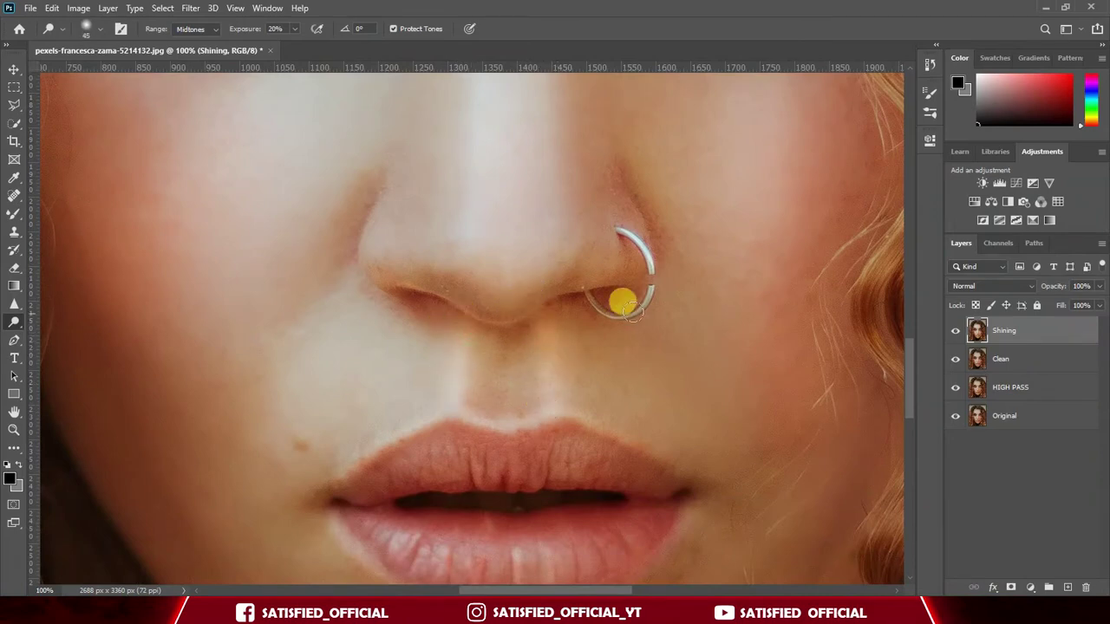
# Brighten the chin below the lower lip with the Dodge brush at sizes 125 and 90.
pyautogui.scroll(-1, 614, 319)
pyautogui.scroll(-3, 597, 389)
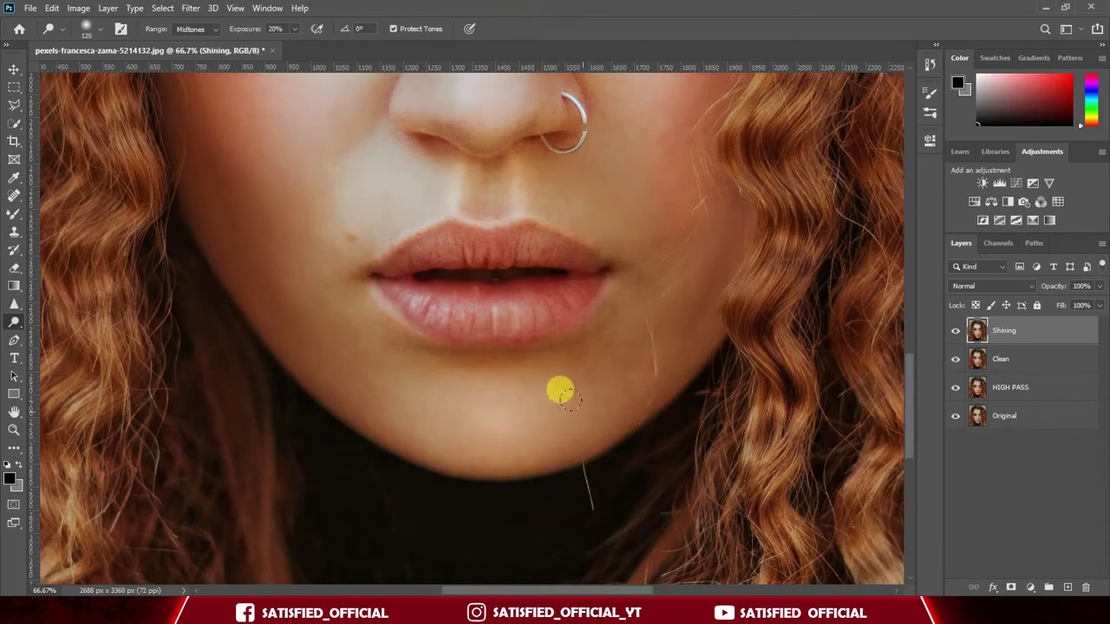
pyautogui.moveTo(476, 375)
pyautogui.mouseDown()
pyautogui.moveTo(664, 327)
pyautogui.moveTo(290, 341)
pyautogui.moveTo(389, 382)
pyautogui.mouseUp()
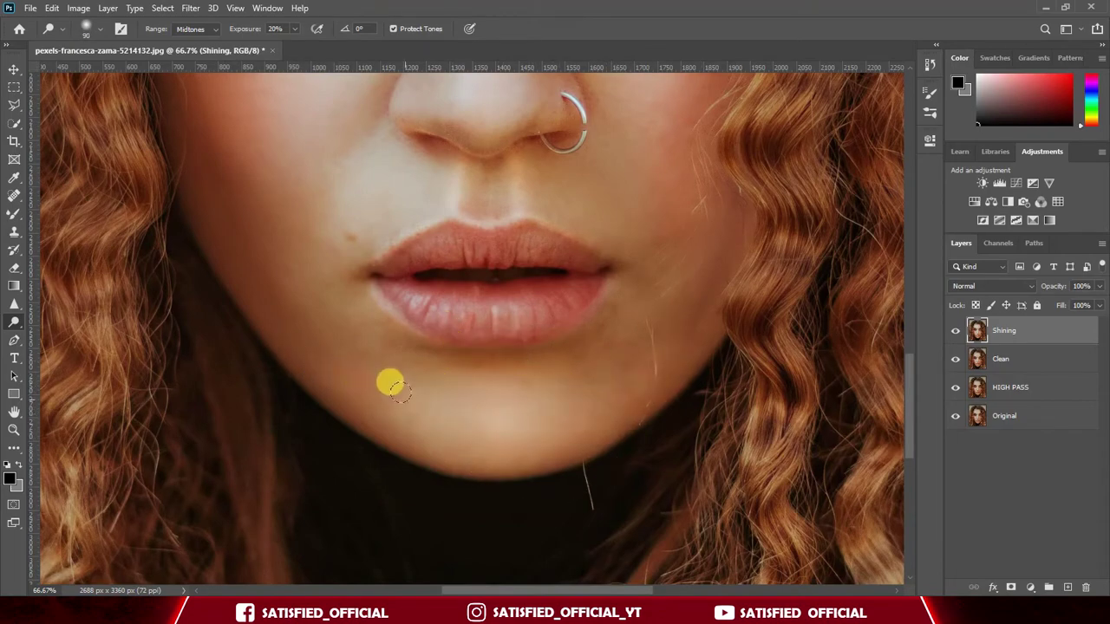
pyautogui.press('[')
pyautogui.press('[')
pyautogui.press('[')
pyautogui.press('[')
pyautogui.press('[')
pyautogui.press('[')
pyautogui.press('[')
# Check the whole portrait and toggle the Shining layer's visibility to compare the dodging.
pyautogui.moveTo(304, 228); pyautogui.dragTo(468, 443)
pyautogui.moveTo(466, 187); pyautogui.dragTo(480, 406)
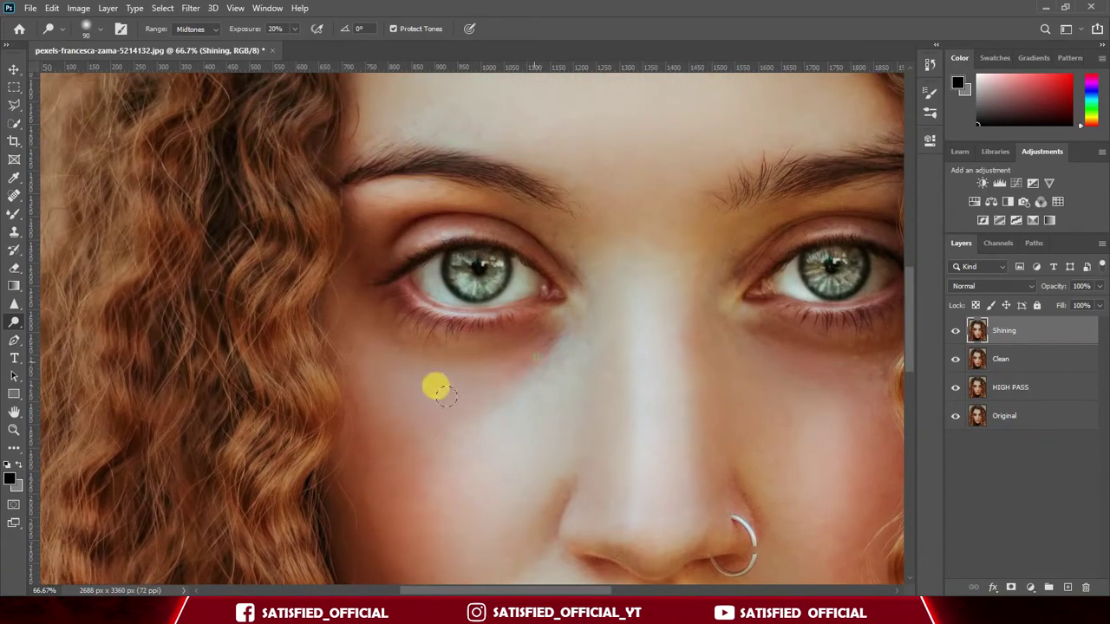
pyautogui.hotkey('ctrl', '-')
pyautogui.hotkey('ctrl', '-')
pyautogui.hotkey('ctrl', '-')
pyautogui.hotkey('ctrl', '-')
pyautogui.hotkey('ctrl', '-')
pyautogui.hotkey('ctrl', '+')
pyautogui.hotkey('ctrl', '+')
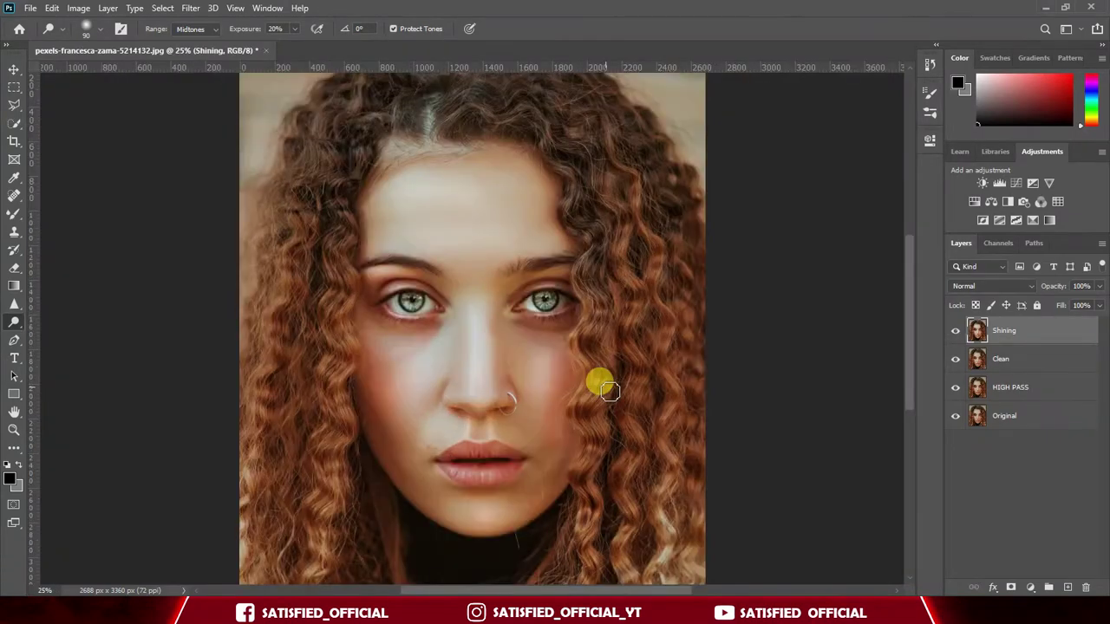
pyautogui.click(954, 332)
pyautogui.click(954, 332)
pyautogui.click(955, 330)
pyautogui.click(954, 330)
# Merge the Shining, Clean and HIGH PASS layers into one layer above Original.
pyautogui.click(16, 69)
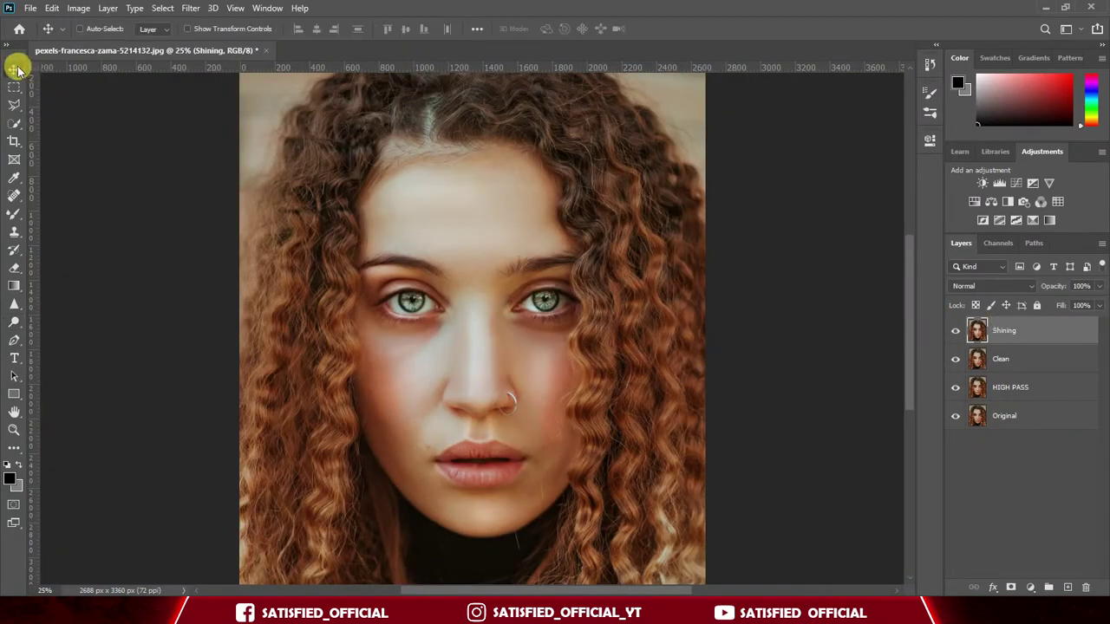
pyautogui.keyDown('shift'); pyautogui.click(1025, 389); pyautogui.keyUp('shift')
pyautogui.rightClick(1041, 390)
pyautogui.click(924, 418)
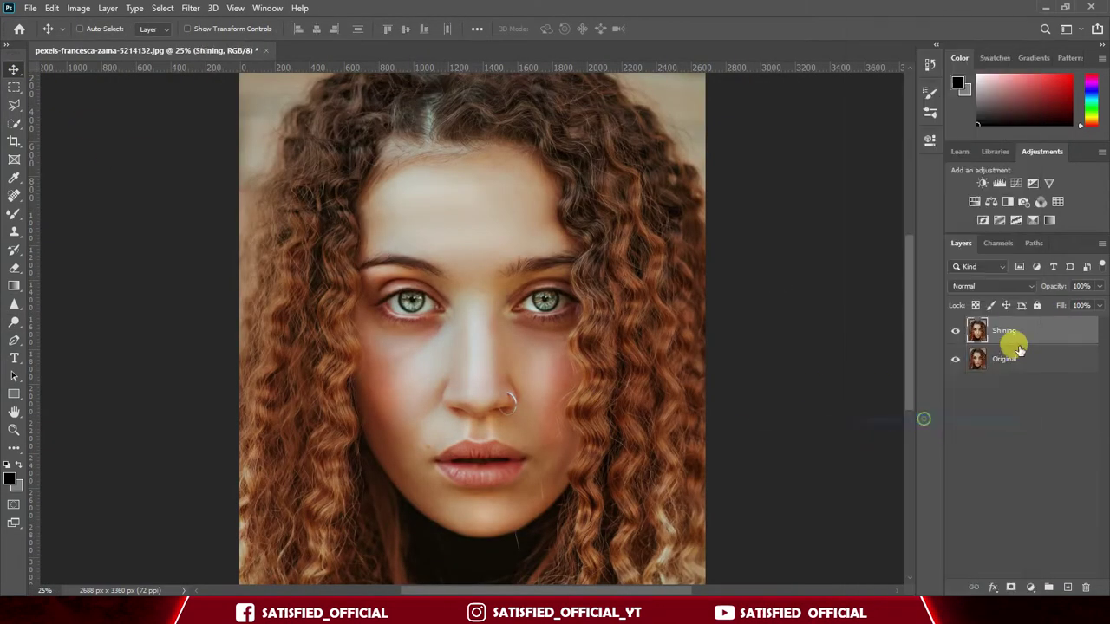
# Toggle the merged layer's visibility to compare the retouch with the Original layer.
pyautogui.click(955, 331)
pyautogui.click(954, 332)
pyautogui.click(955, 332)
pyautogui.click(954, 331)
# Duplicate the Shining layer, rename the copy Camera Raw and open the Camera Raw Filter for it.
pyautogui.doubleClick(1017, 332)
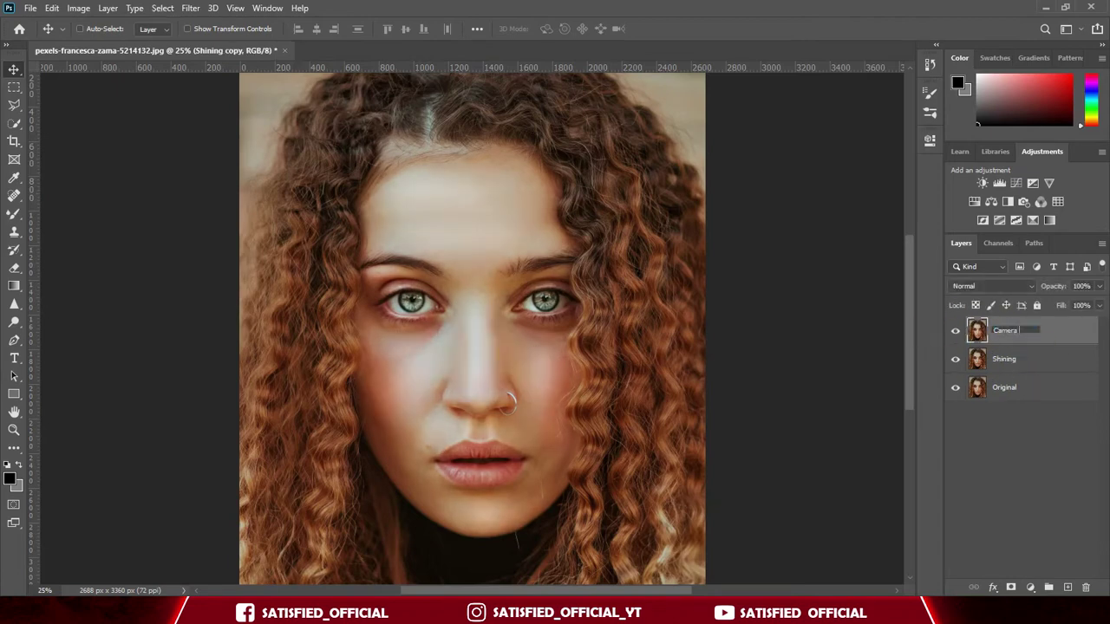
pyautogui.click(191, 8)
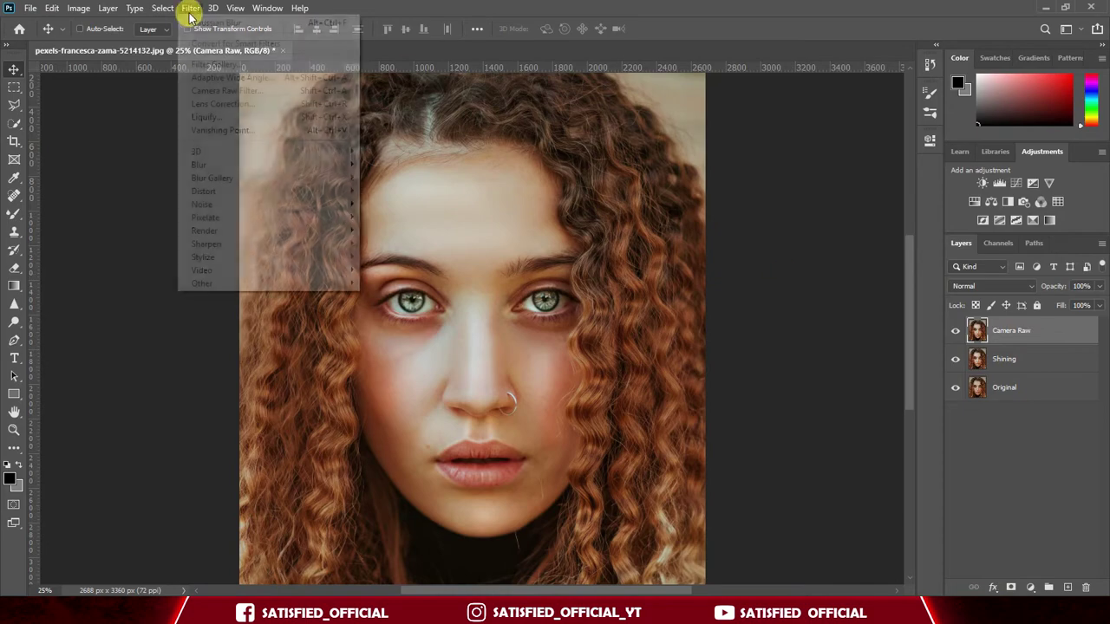
pyautogui.click(223, 92)
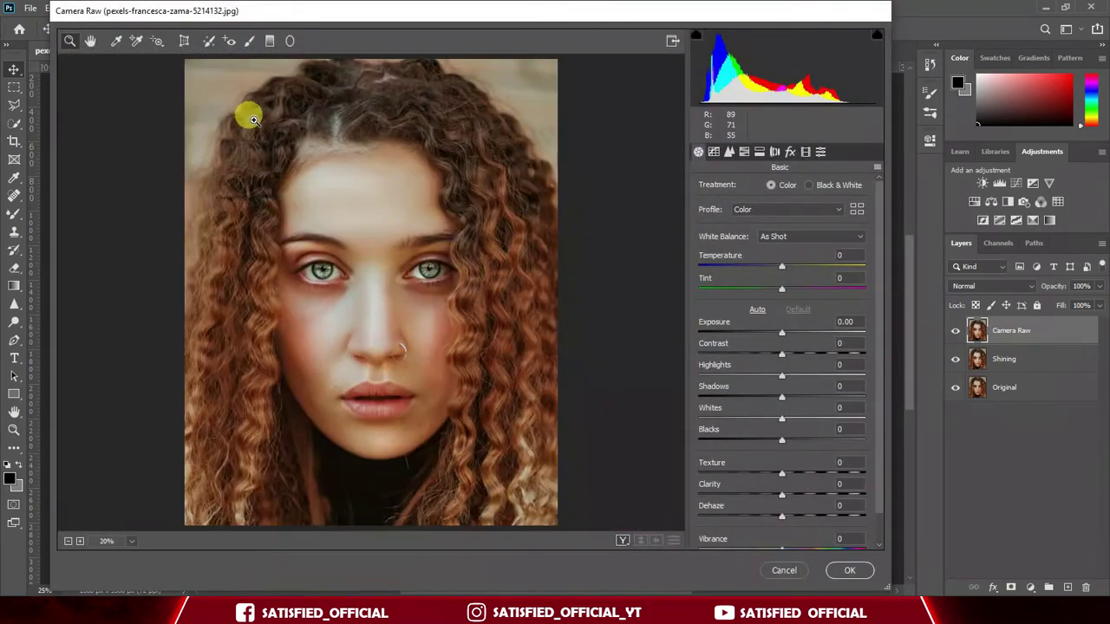
# Set the basic adjustments to Highlights +21, Shadows -49, Whites -7, Blacks +11 and Texture +8.
pyautogui.moveTo(248, 112); pyautogui.dragTo(556, 466)
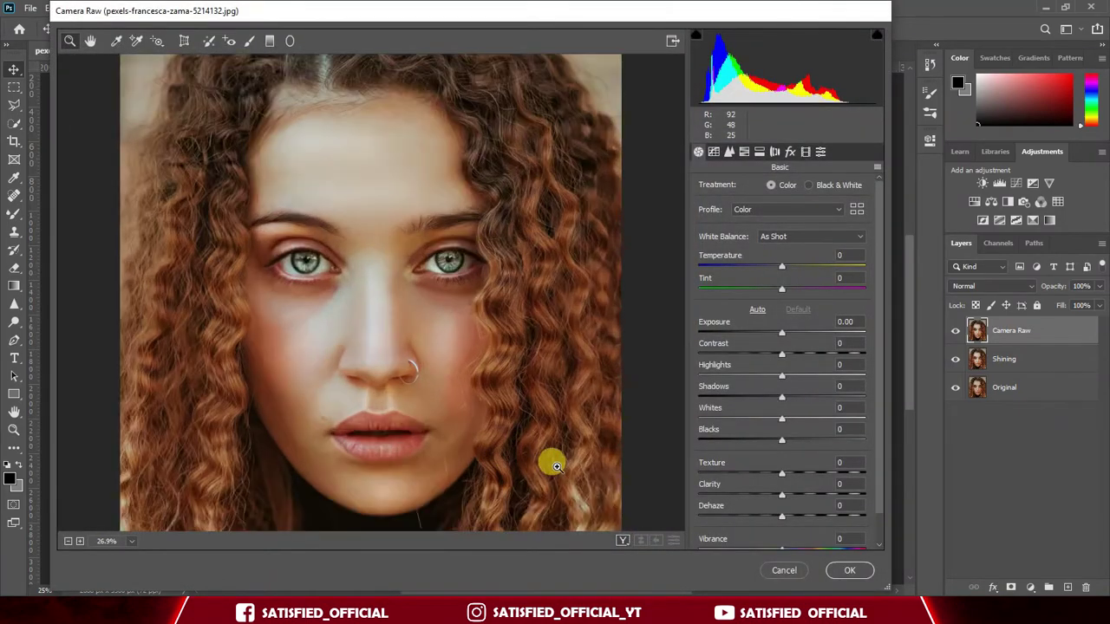
pyautogui.moveTo(795, 336); pyautogui.dragTo(783, 330)
pyautogui.moveTo(783, 377); pyautogui.dragTo(777, 422)
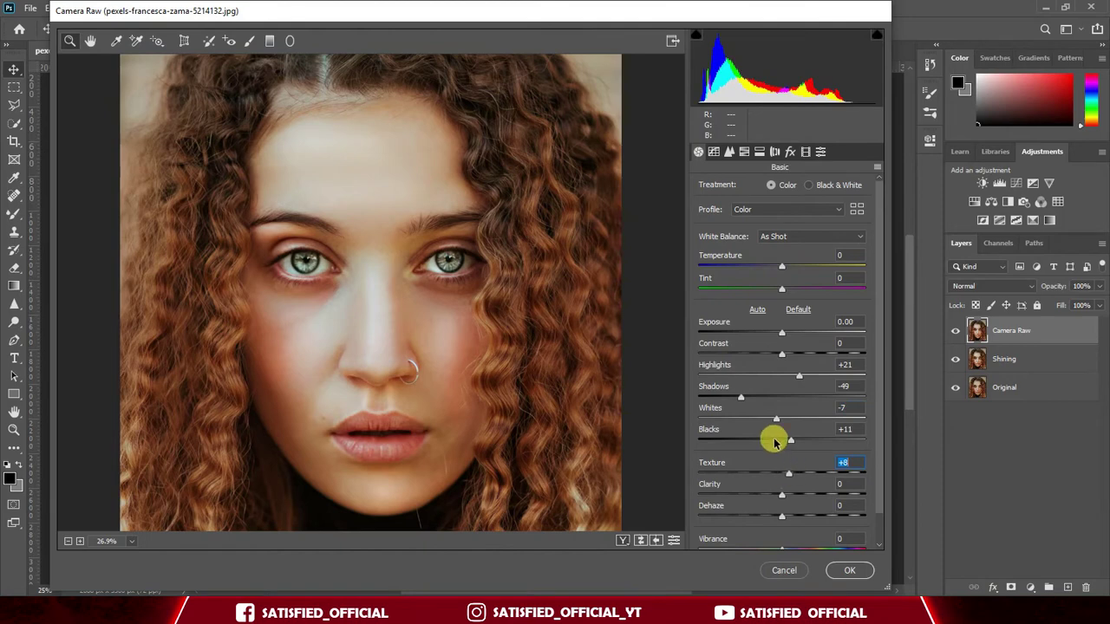
# Adjust the tone curve to brighten the portrait and apply the Camera Raw Filter.
pyautogui.click(713, 152)
pyautogui.moveTo(786, 414); pyautogui.dragTo(799, 459)
pyautogui.click(730, 153)
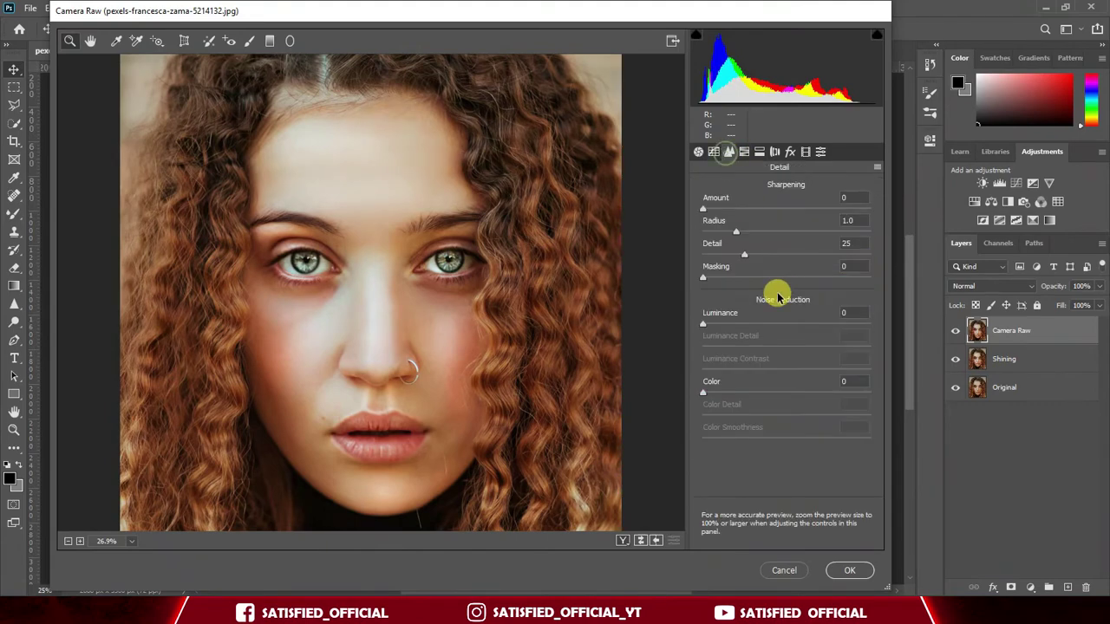
pyautogui.click(849, 569)
# Toggle the Camera Raw layer's visibility and inspect the face up close to compare the filter's effect.
pyautogui.hotkey('ctrl', '+')
pyautogui.hotkey('ctrl', '+')
pyautogui.hotkey('ctrl', '+')
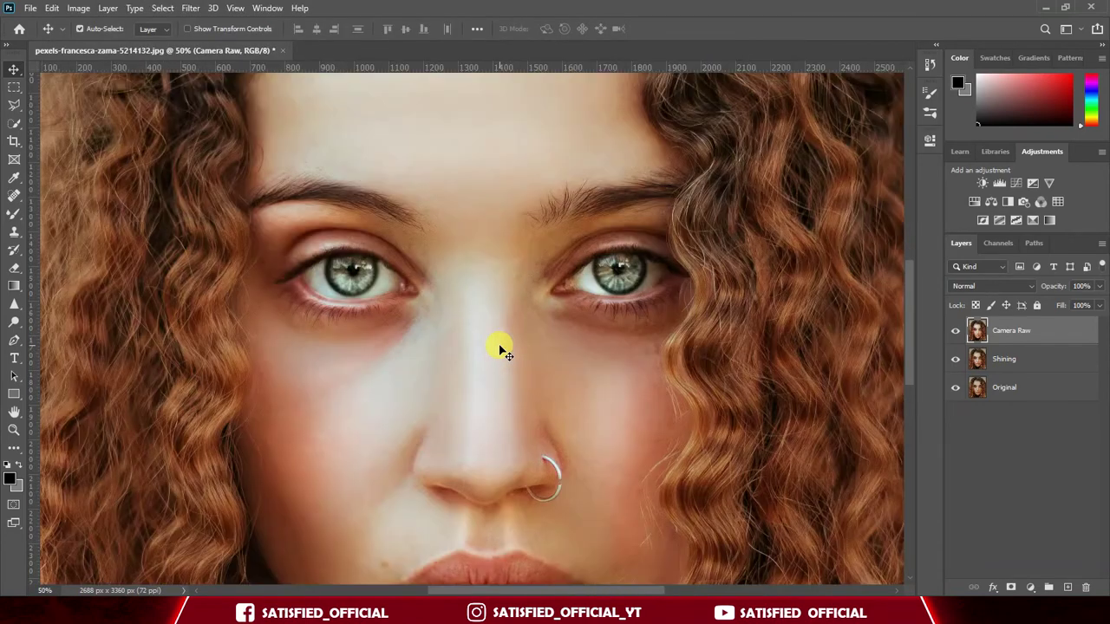
pyautogui.click(954, 330)
pyautogui.click(955, 330)
pyautogui.scroll(-5, 821, 288)
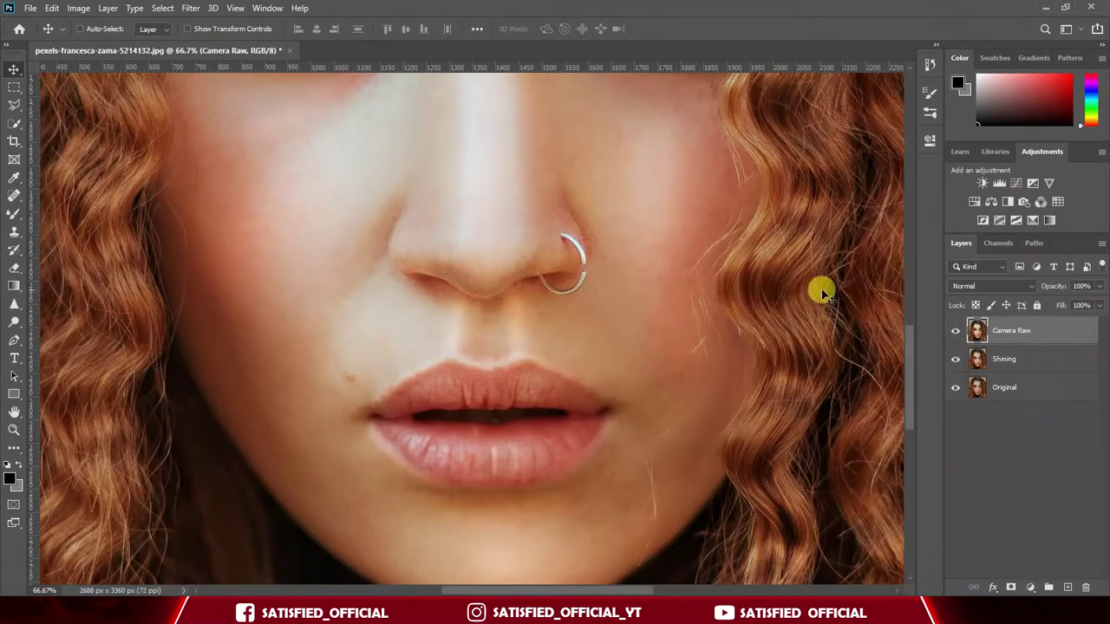